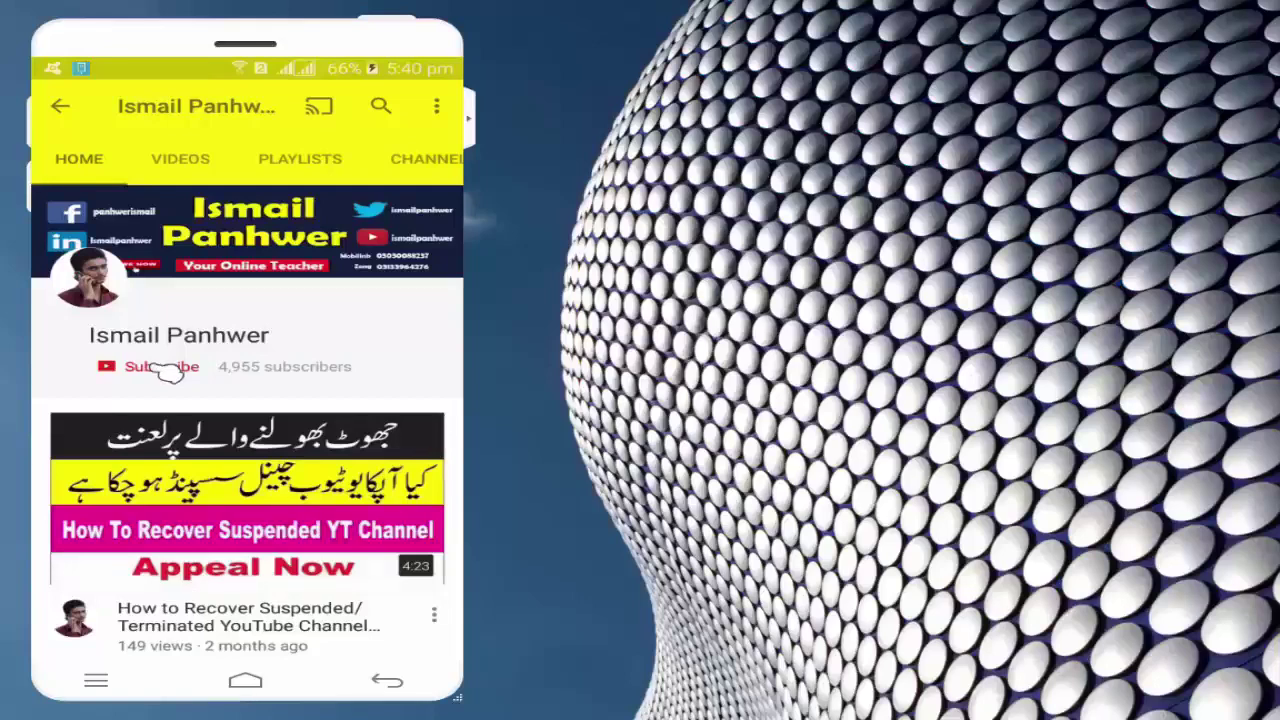
- Subscribe to the YouTube channel and turn on all notifications with the bell
{"action": "left_click", "coordinate": [166, 371]}
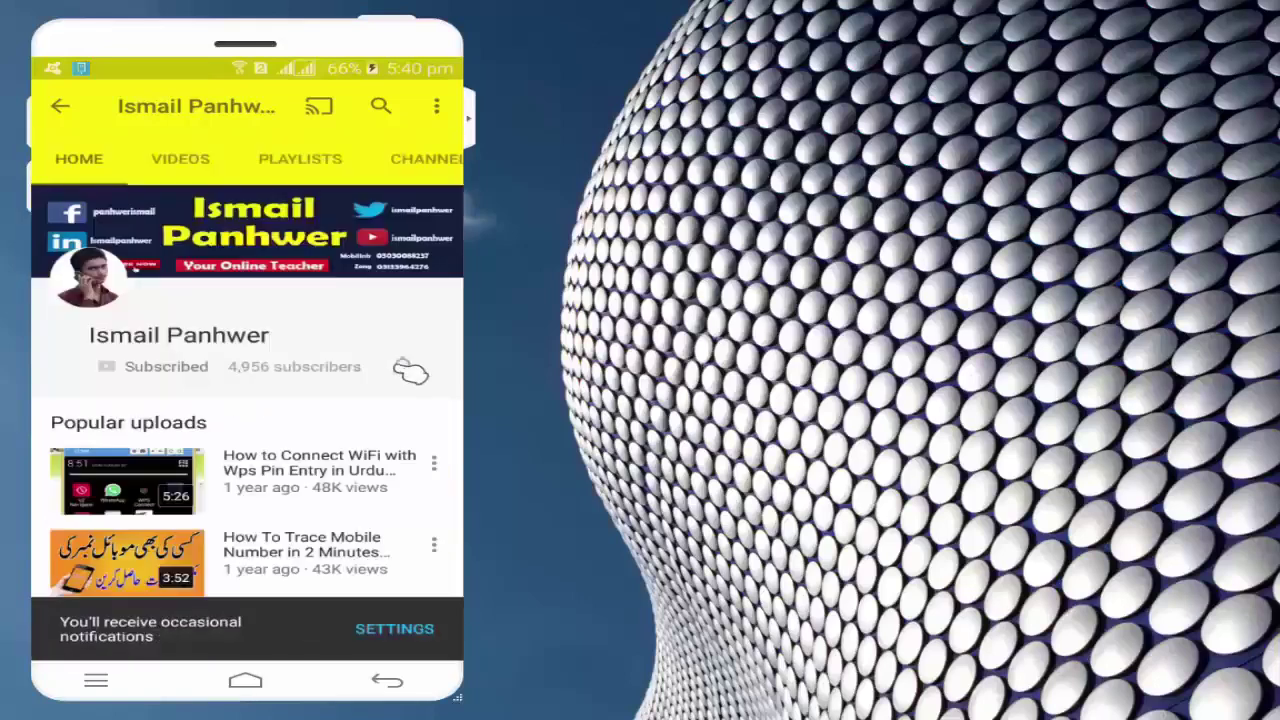
{"action": "left_click", "coordinate": [404, 366]}
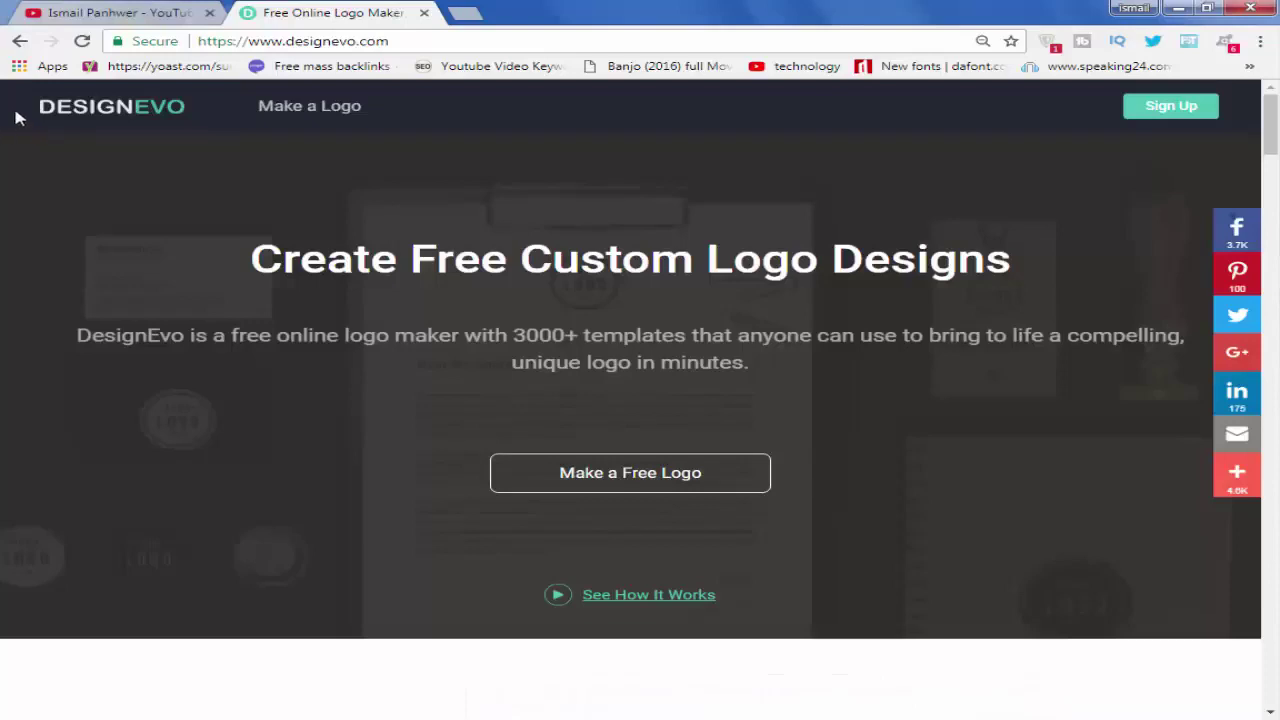
{"action": "left_click_drag", "start_coordinate": [18, 118], "coordinate": [220, 125]}
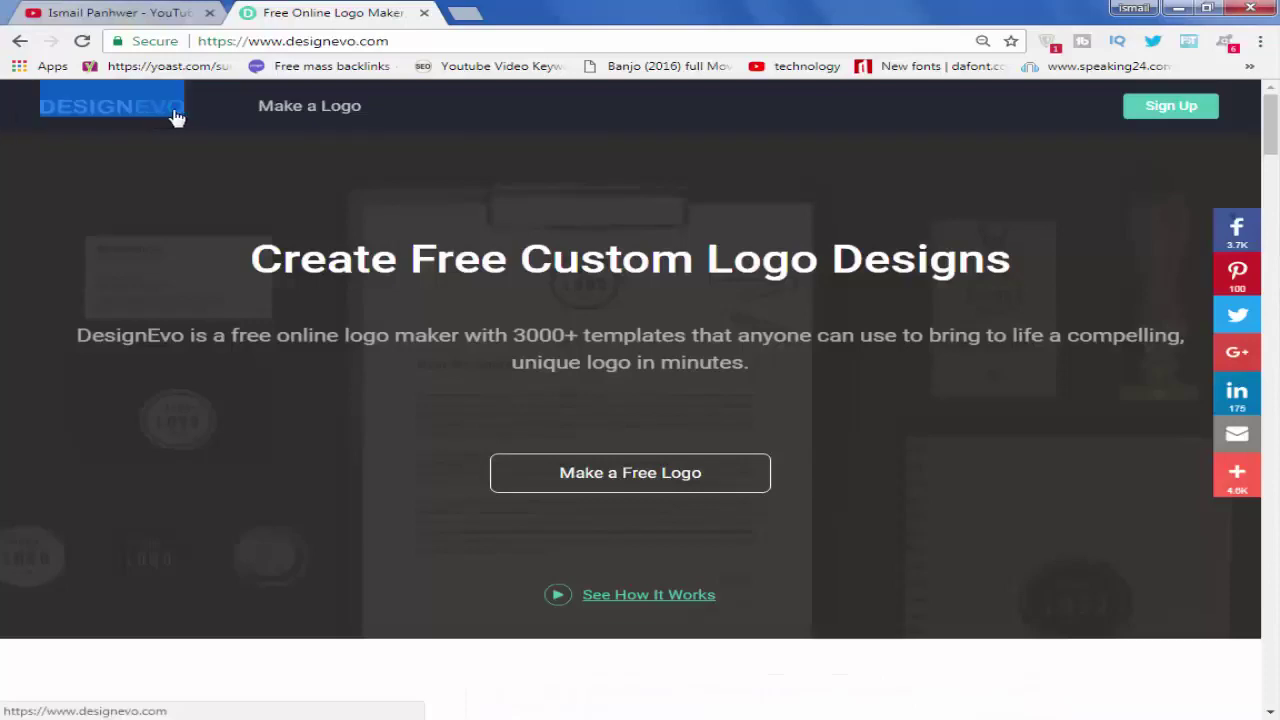
{"action": "left_click", "coordinate": [234, 143]}
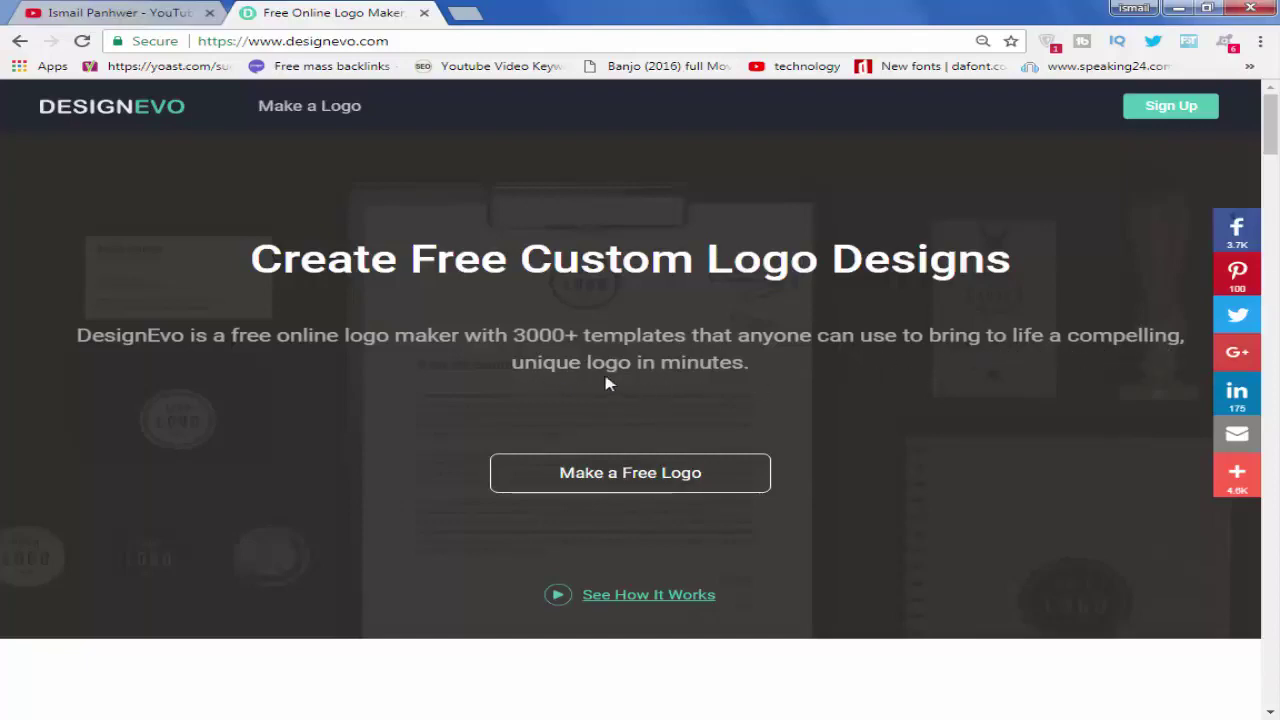
- Scroll past the Discover 3000+ templates grid down to the Why Choose DesignEvo? section
{"action": "scroll", "coordinate": [716, 384], "scroll_direction": "down", "scroll_amount": 2}
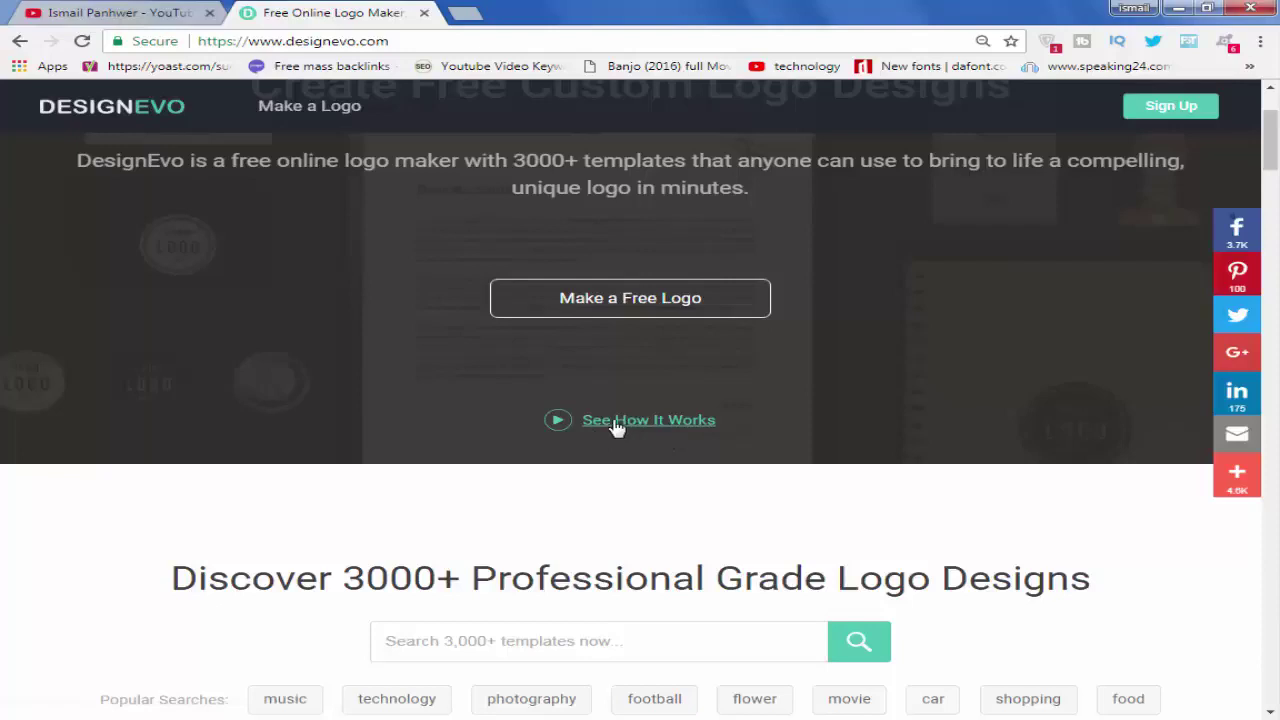
{"action": "scroll", "coordinate": [616, 425], "scroll_direction": "down", "scroll_amount": 2}
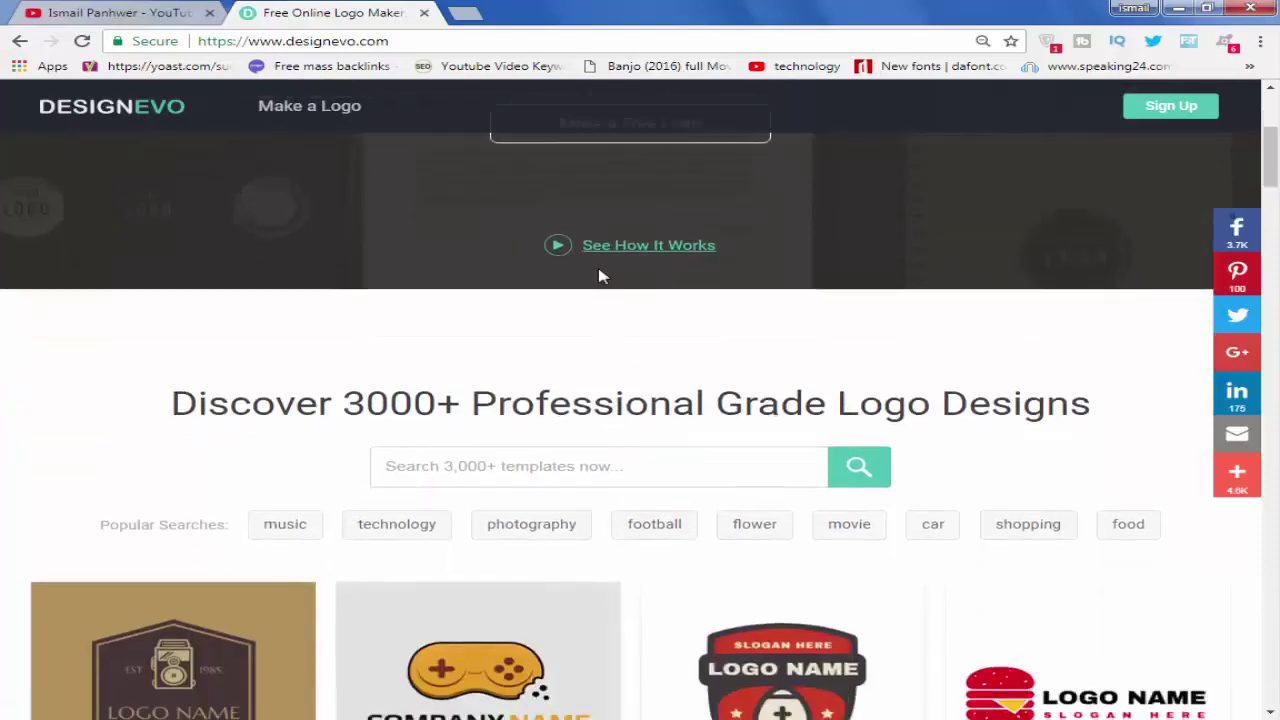
{"action": "scroll", "coordinate": [605, 368], "scroll_direction": "down", "scroll_amount": 2}
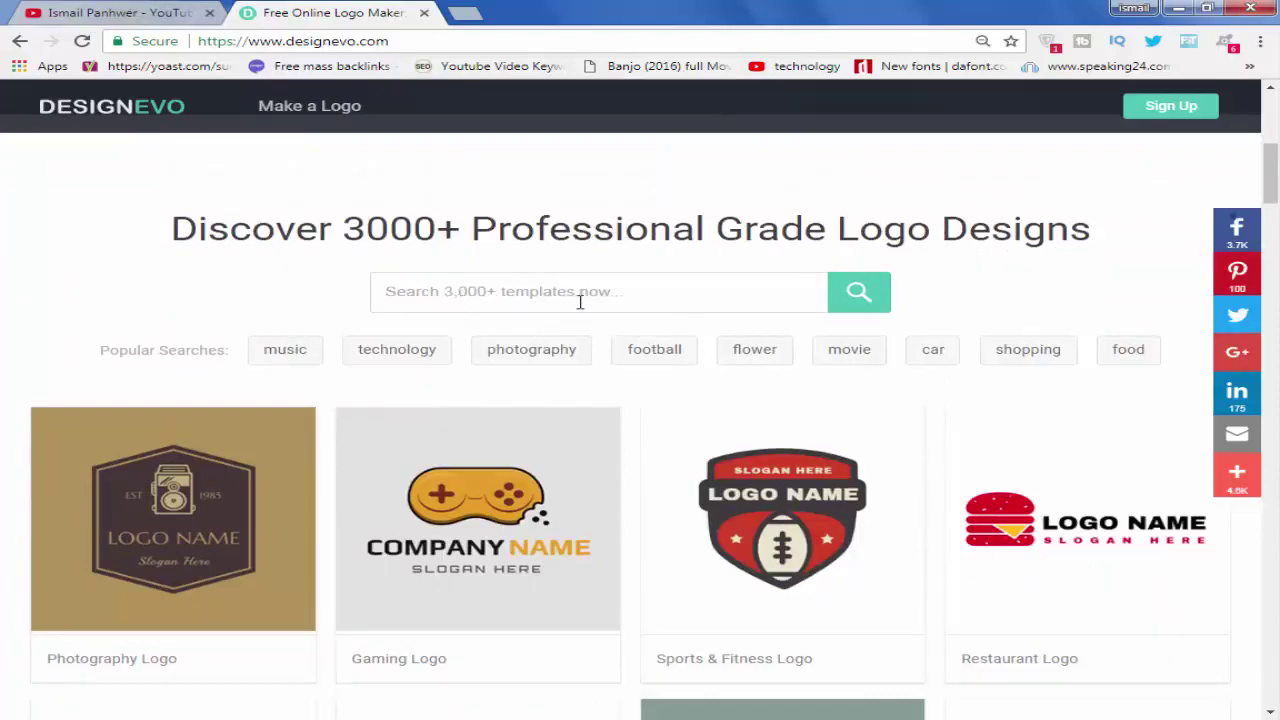
{"action": "scroll", "coordinate": [465, 312], "scroll_direction": "down", "scroll_amount": 1}
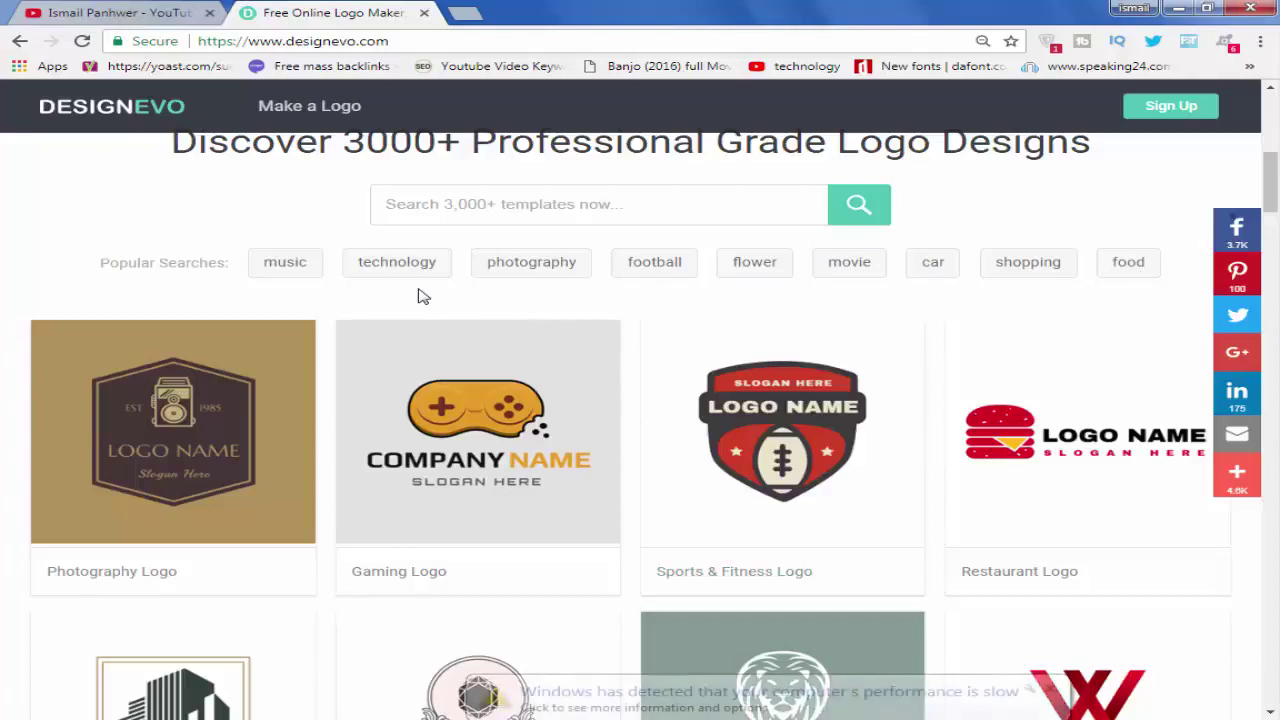
{"action": "scroll", "coordinate": [420, 295], "scroll_direction": "down", "scroll_amount": 2}
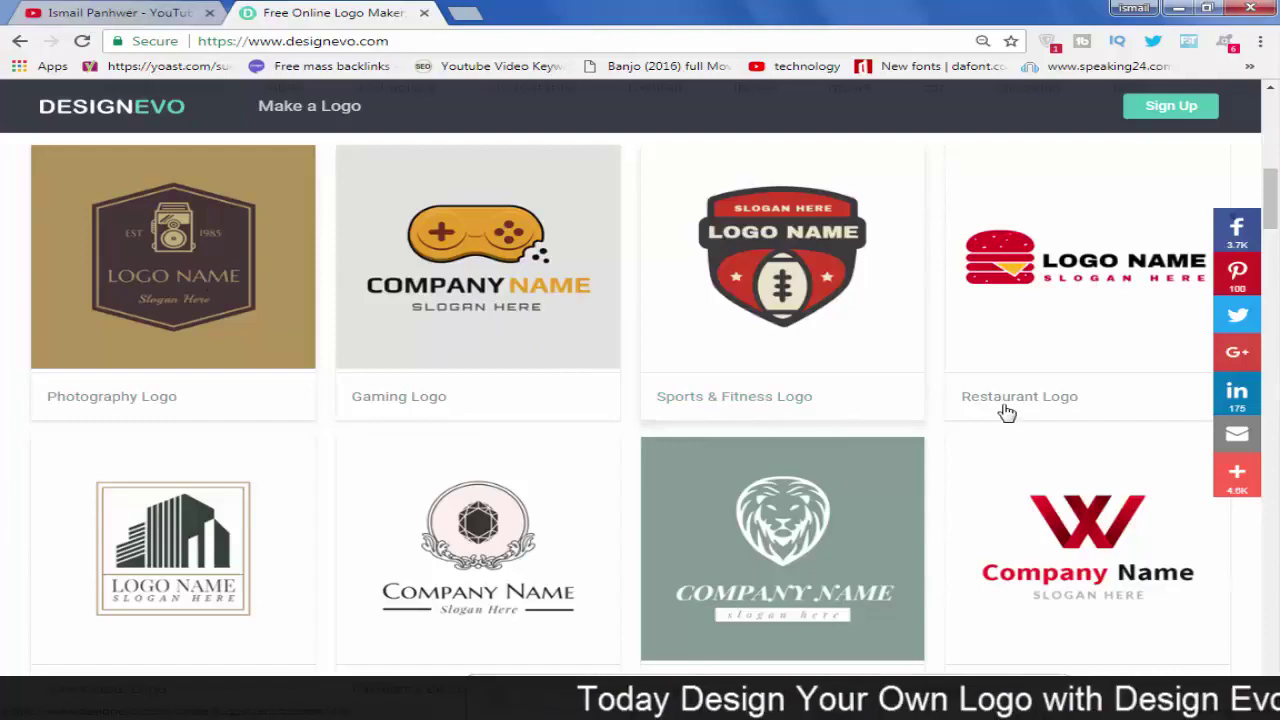
{"action": "scroll", "coordinate": [645, 459], "scroll_direction": "down", "scroll_amount": 2}
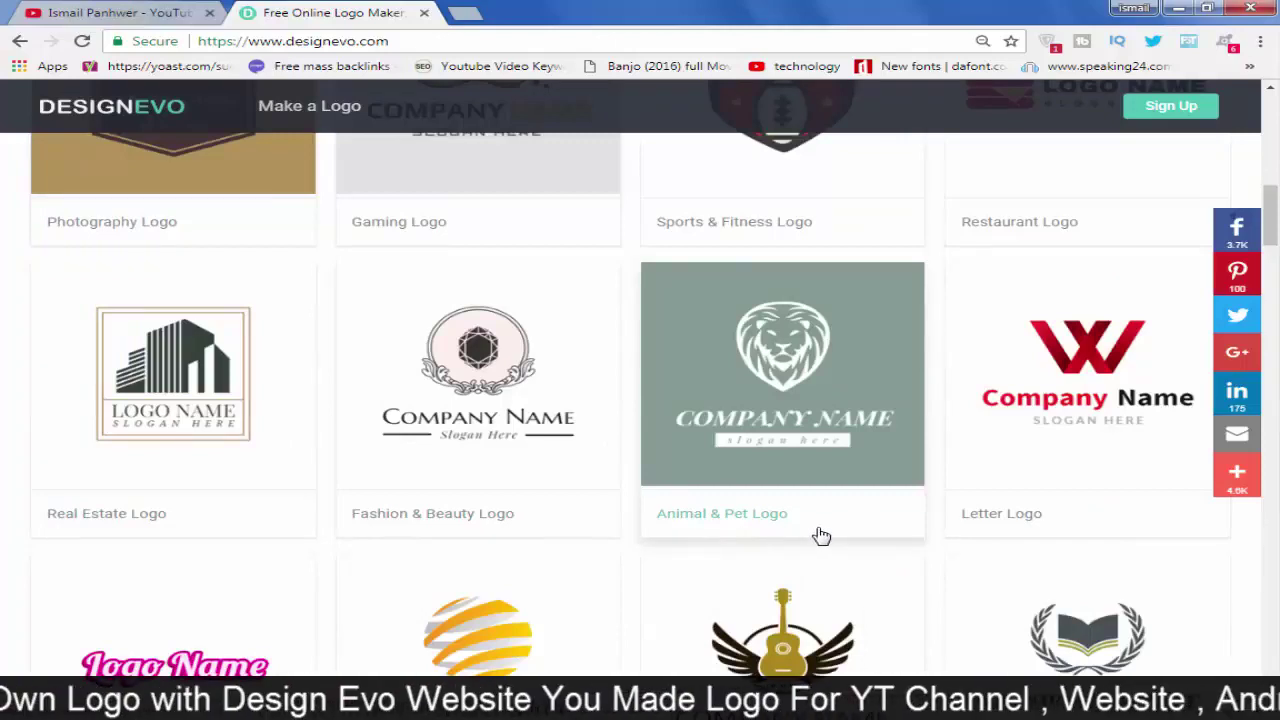
{"action": "scroll", "coordinate": [1059, 532], "scroll_direction": "down", "scroll_amount": 2}
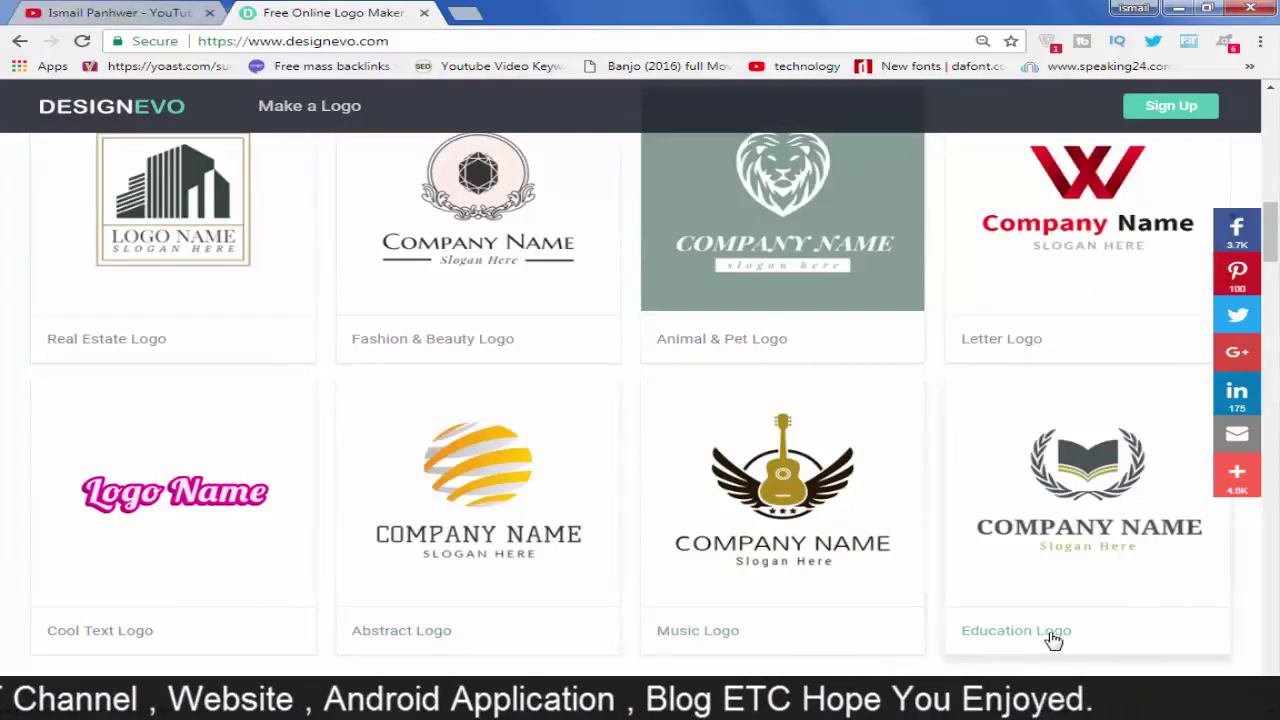
{"action": "scroll", "coordinate": [1054, 634], "scroll_direction": "down", "scroll_amount": 3}
{"action": "scroll", "coordinate": [798, 591], "scroll_direction": "up", "scroll_amount": 3}
{"action": "scroll", "coordinate": [798, 591], "scroll_direction": "up", "scroll_amount": 1}
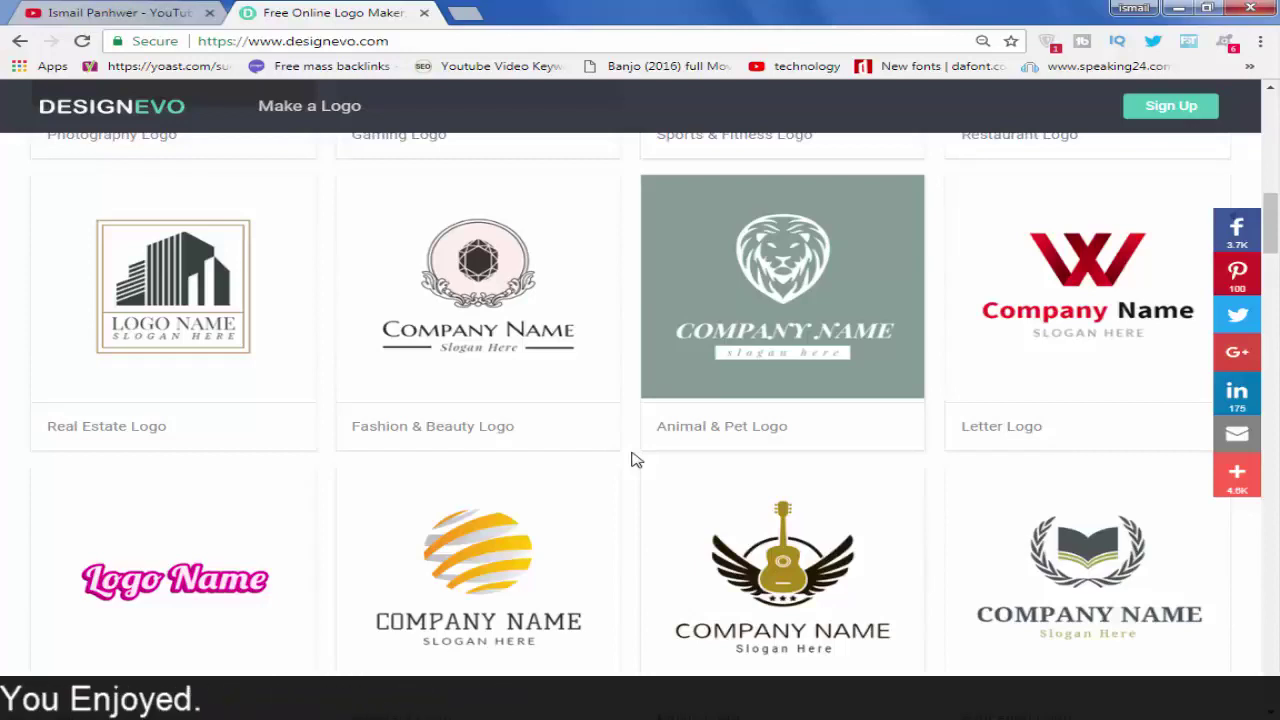
{"action": "scroll", "coordinate": [631, 460], "scroll_direction": "down", "scroll_amount": 3}
{"action": "scroll", "coordinate": [631, 460], "scroll_direction": "down", "scroll_amount": 1}
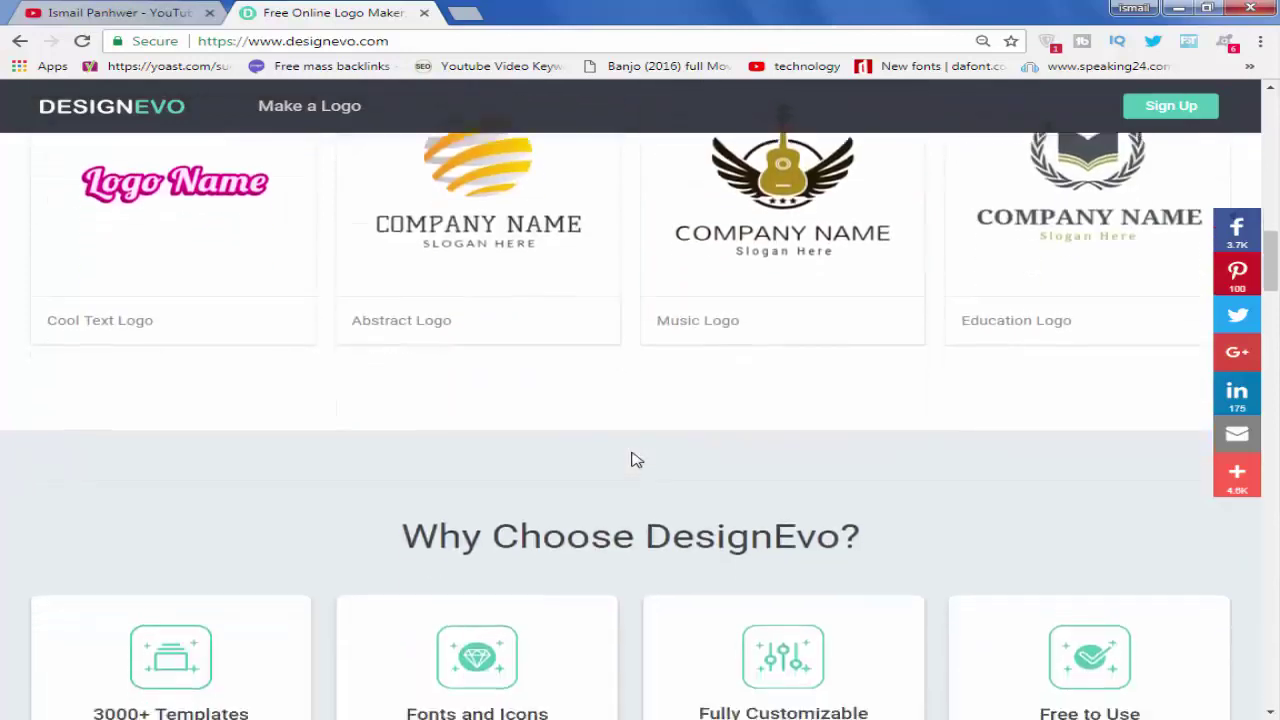
{"action": "scroll", "coordinate": [631, 460], "scroll_direction": "down", "scroll_amount": 3}
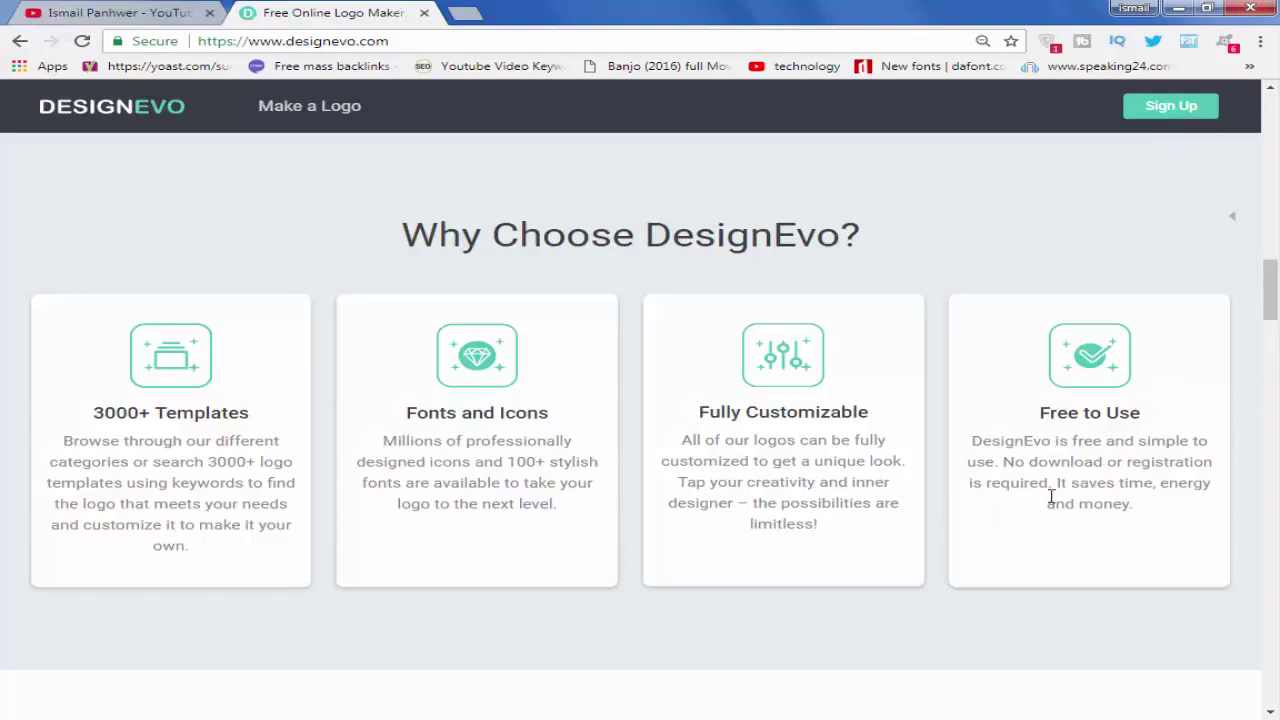
{"action": "scroll", "coordinate": [970, 527], "scroll_direction": "down", "scroll_amount": 5}
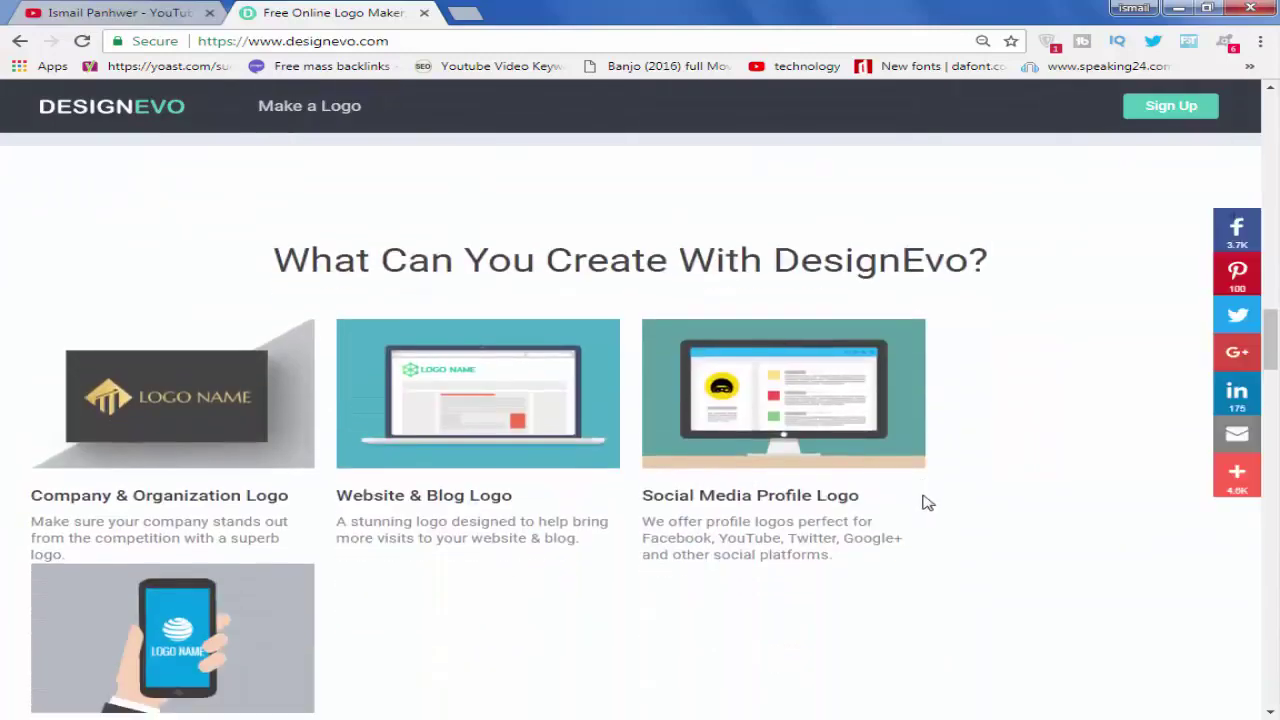
{"action": "scroll", "coordinate": [660, 526], "scroll_direction": "down", "scroll_amount": 1}
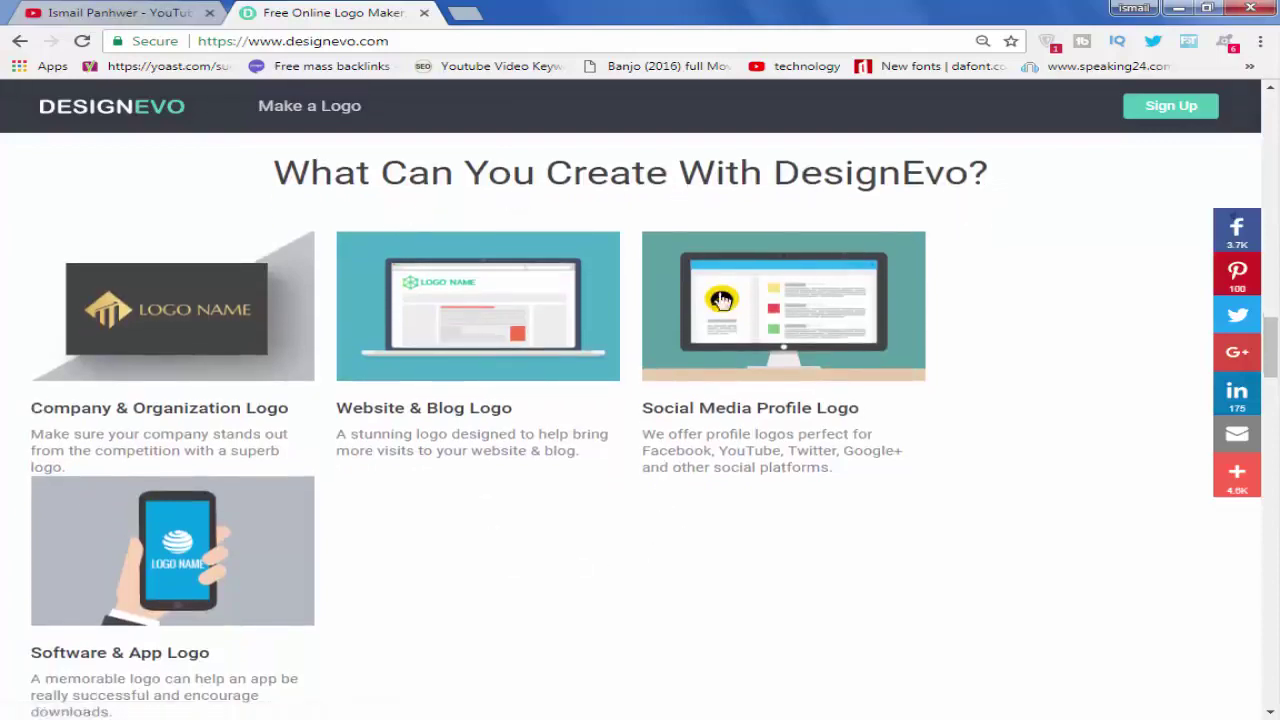
{"action": "scroll", "coordinate": [643, 263], "scroll_direction": "down", "scroll_amount": 1}
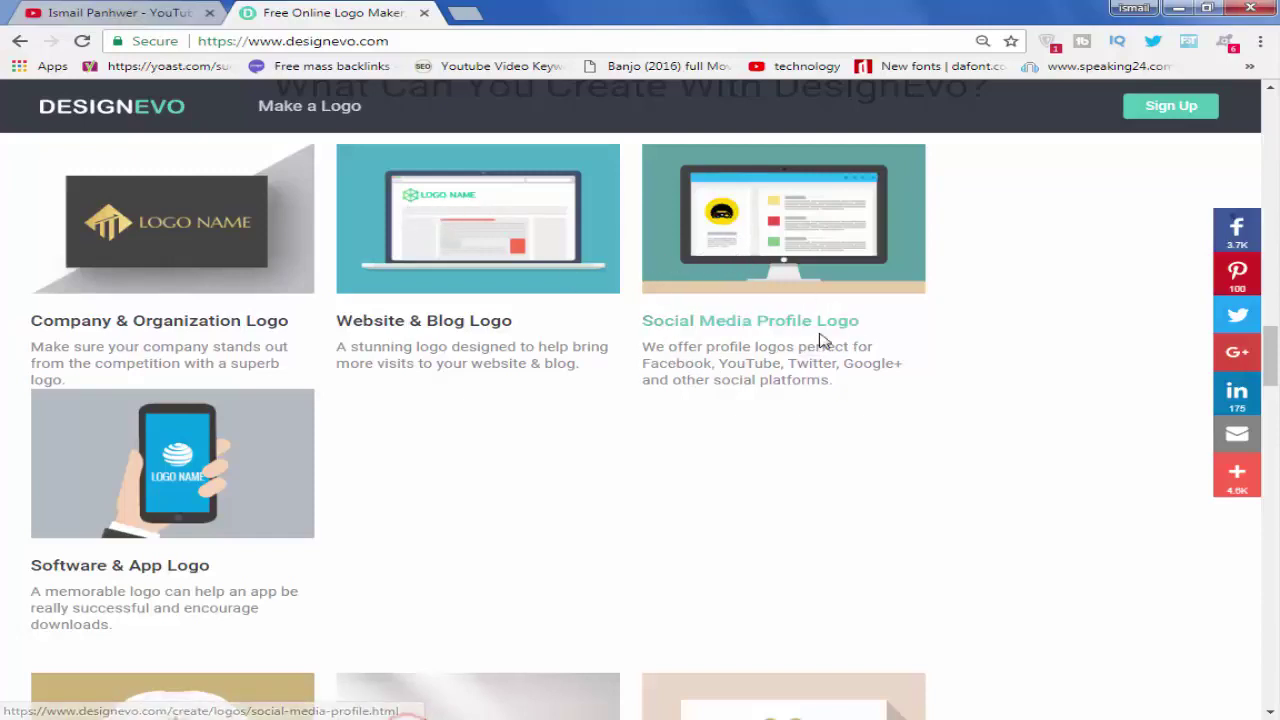
{"action": "scroll", "coordinate": [817, 400], "scroll_direction": "down", "scroll_amount": 1}
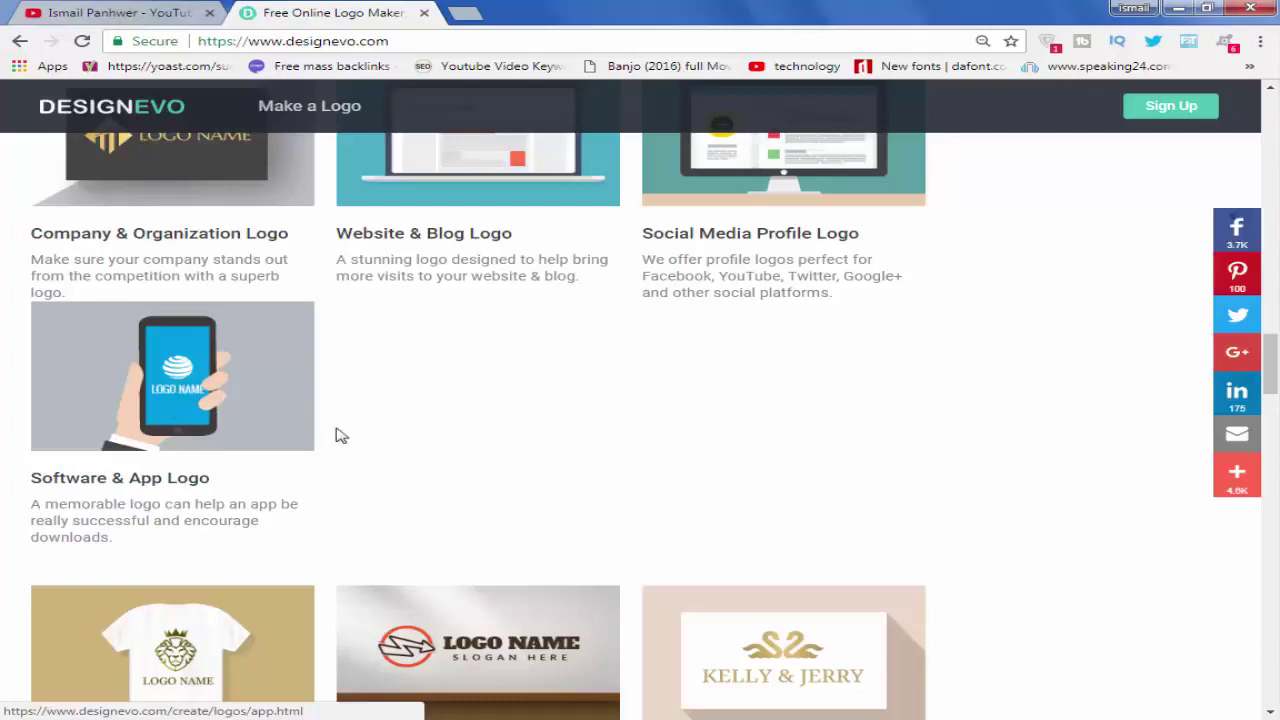
{"action": "scroll", "coordinate": [431, 429], "scroll_direction": "down", "scroll_amount": 1}
{"action": "scroll", "coordinate": [431, 429], "scroll_direction": "down", "scroll_amount": 3}
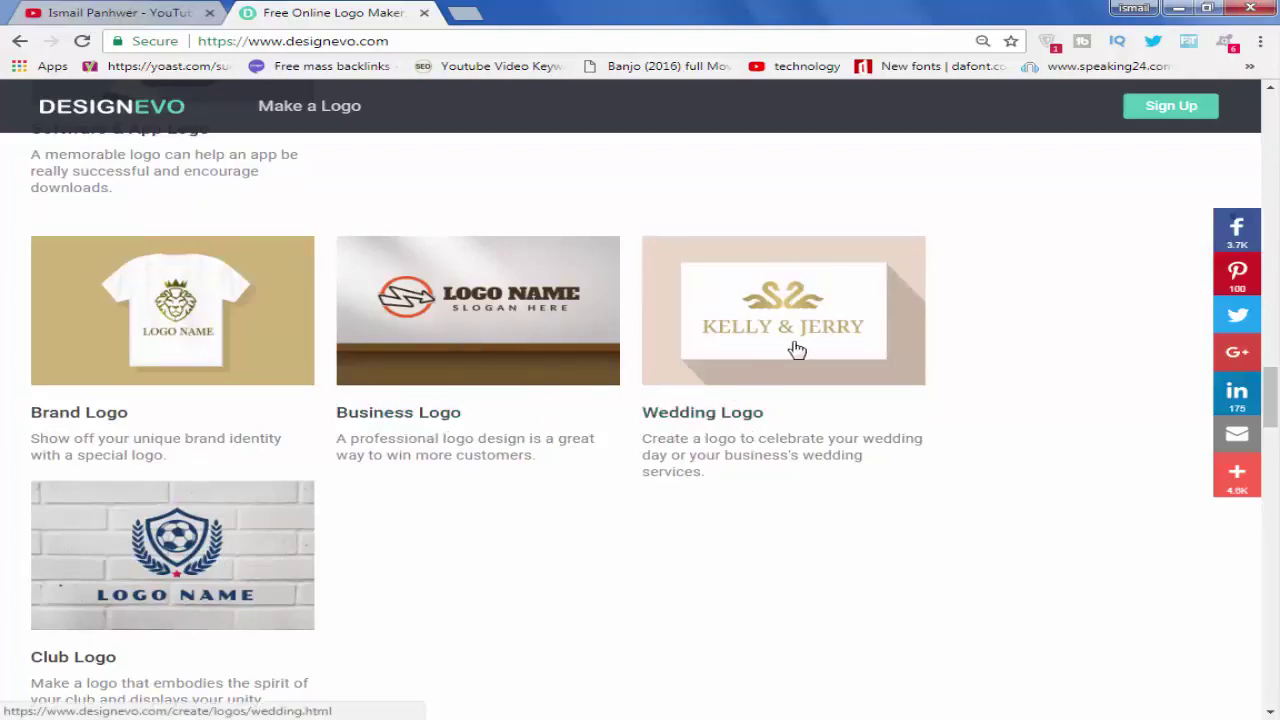
{"action": "scroll", "coordinate": [724, 426], "scroll_direction": "down", "scroll_amount": 1}
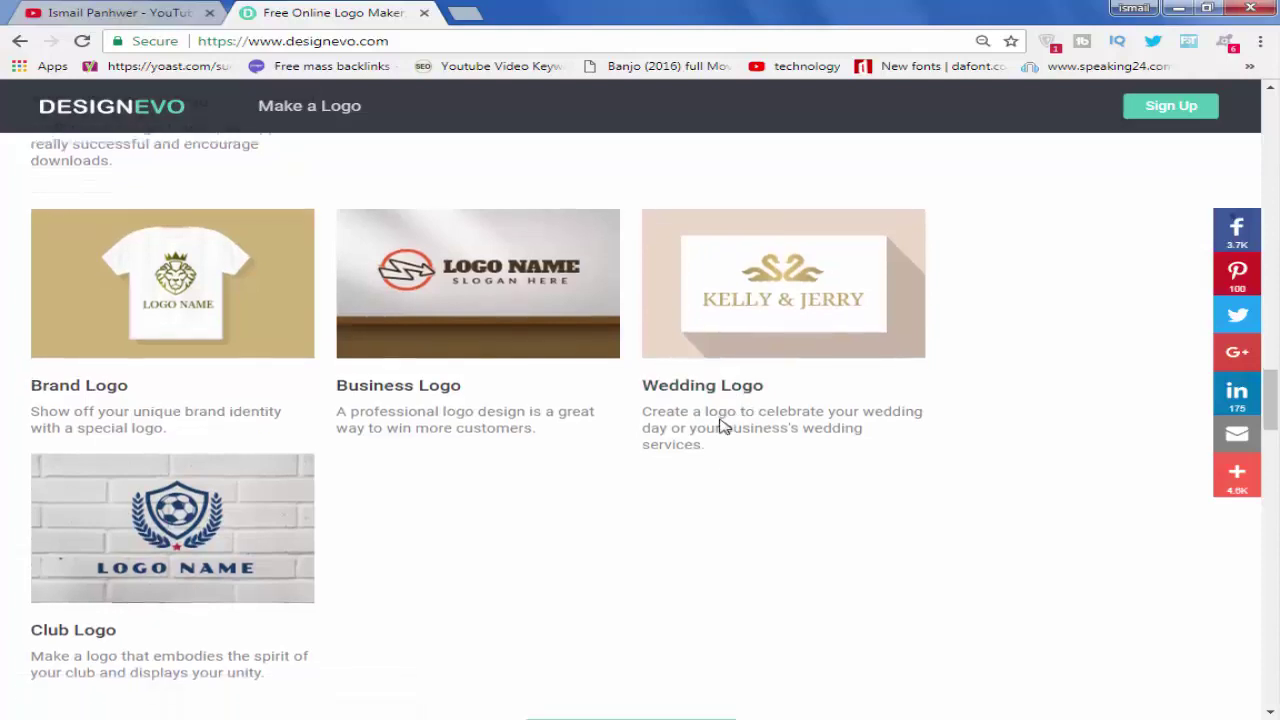
{"action": "scroll", "coordinate": [724, 426], "scroll_direction": "down", "scroll_amount": 2}
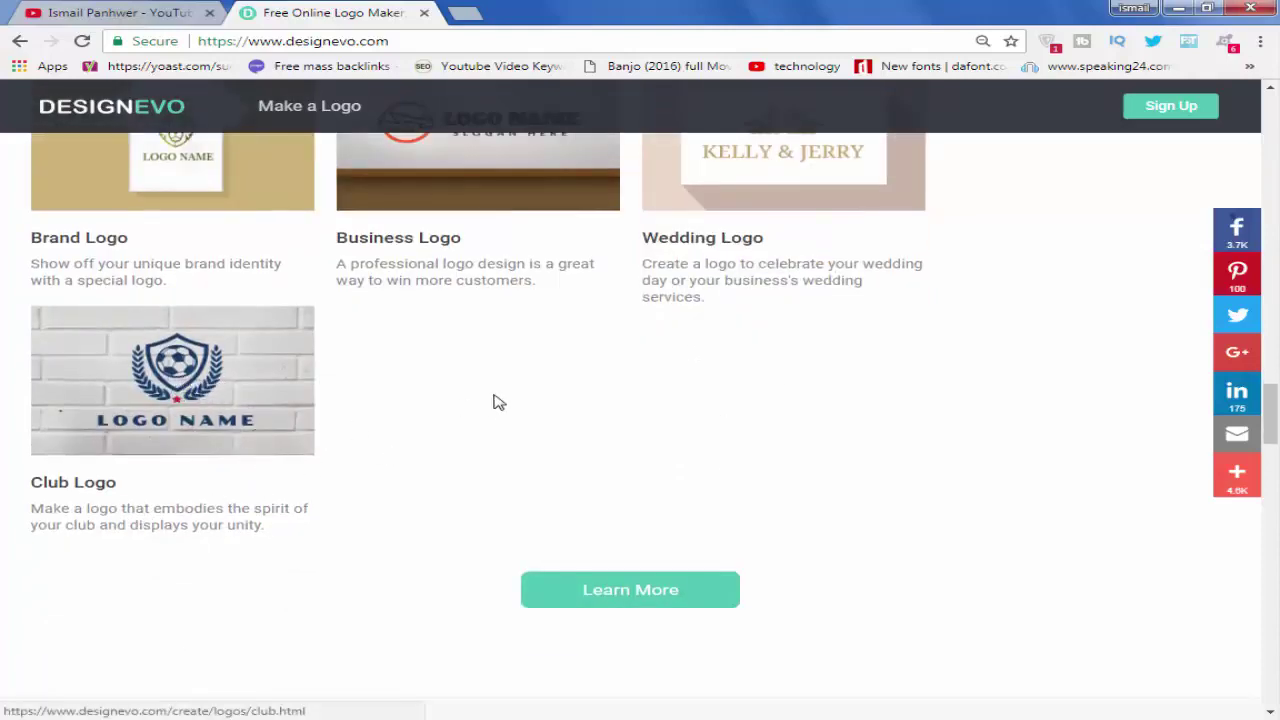
{"action": "scroll", "coordinate": [499, 402], "scroll_direction": "down", "scroll_amount": 3}
{"action": "scroll", "coordinate": [477, 457], "scroll_direction": "down", "scroll_amount": 3}
{"action": "scroll", "coordinate": [150, 367], "scroll_direction": "up", "scroll_amount": 1}
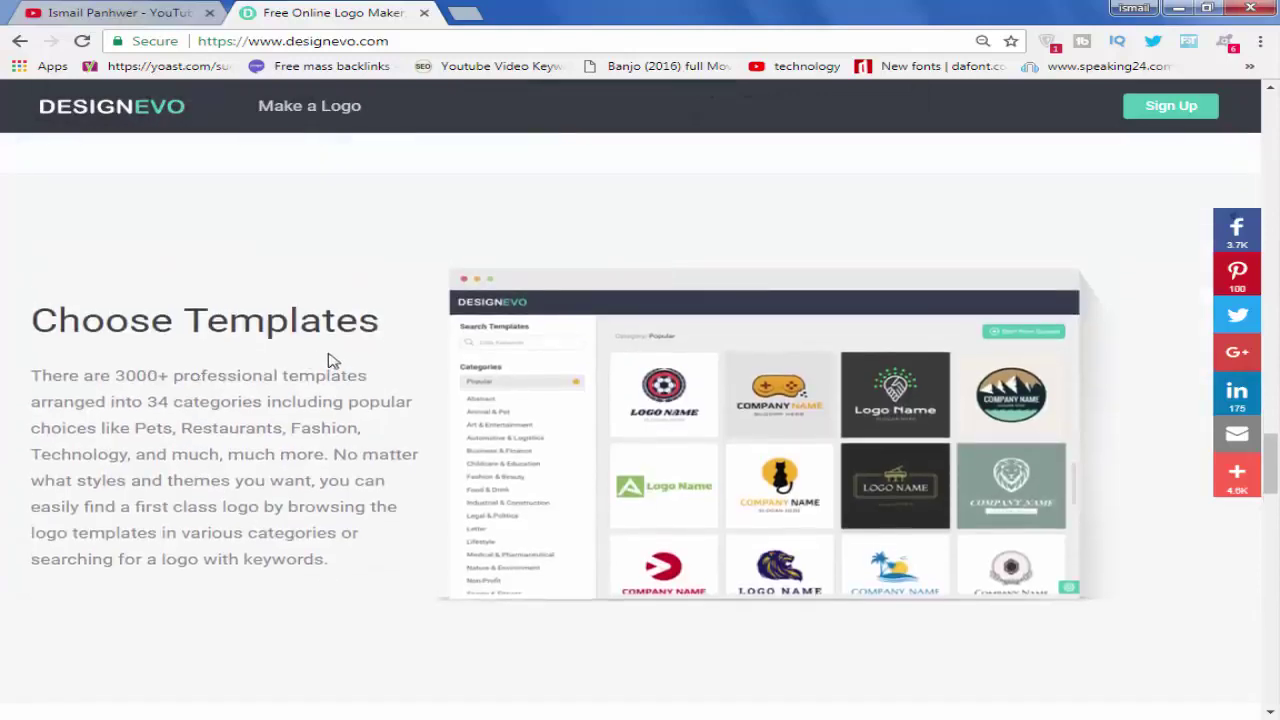
{"action": "scroll", "coordinate": [491, 380], "scroll_direction": "down", "scroll_amount": 3}
{"action": "scroll", "coordinate": [508, 351], "scroll_direction": "up", "scroll_amount": 2}
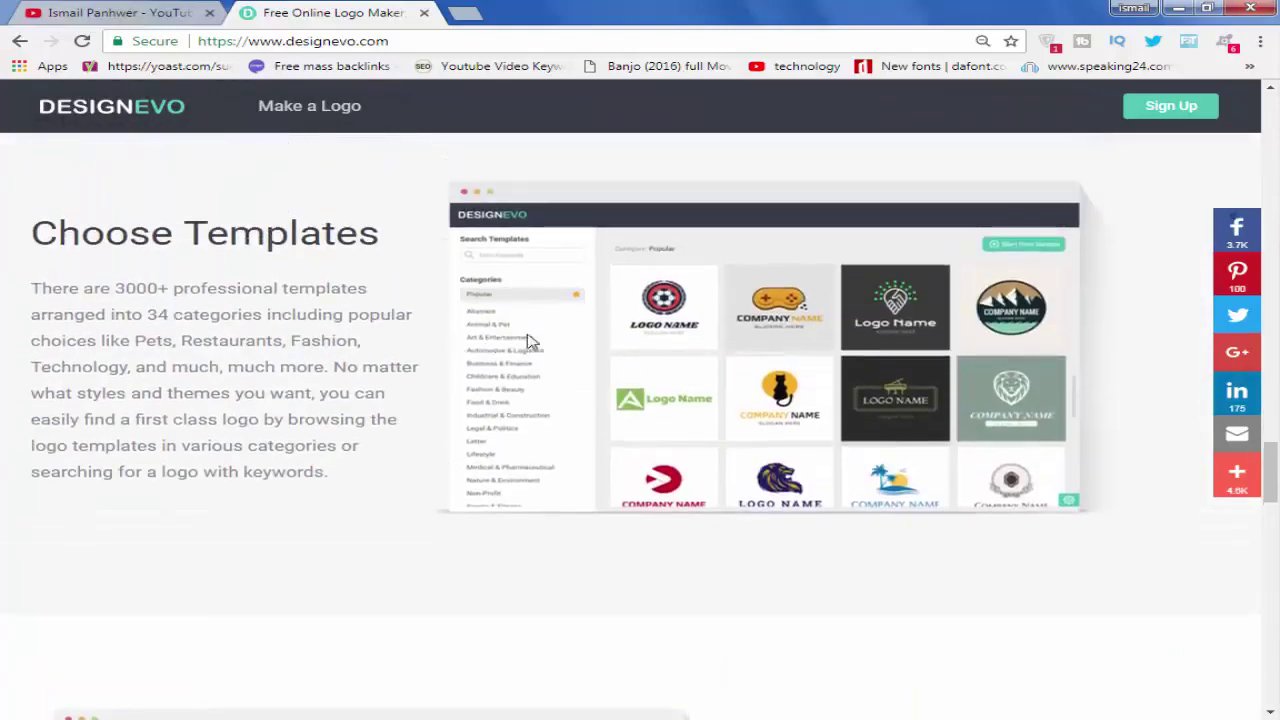
{"action": "scroll", "coordinate": [478, 387], "scroll_direction": "down", "scroll_amount": 1}
{"action": "scroll", "coordinate": [467, 375], "scroll_direction": "down", "scroll_amount": 5}
{"action": "scroll", "coordinate": [671, 346], "scroll_direction": "up", "scroll_amount": 1}
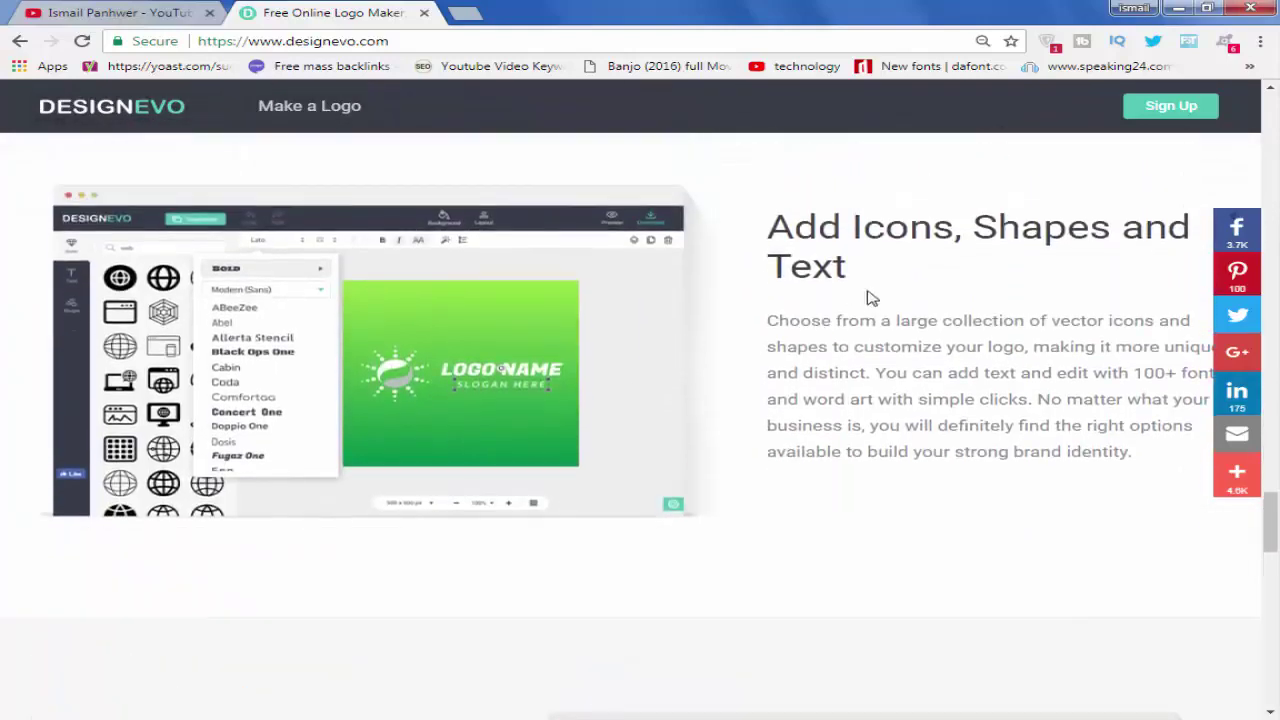
{"action": "scroll", "coordinate": [895, 306], "scroll_direction": "down", "scroll_amount": 5}
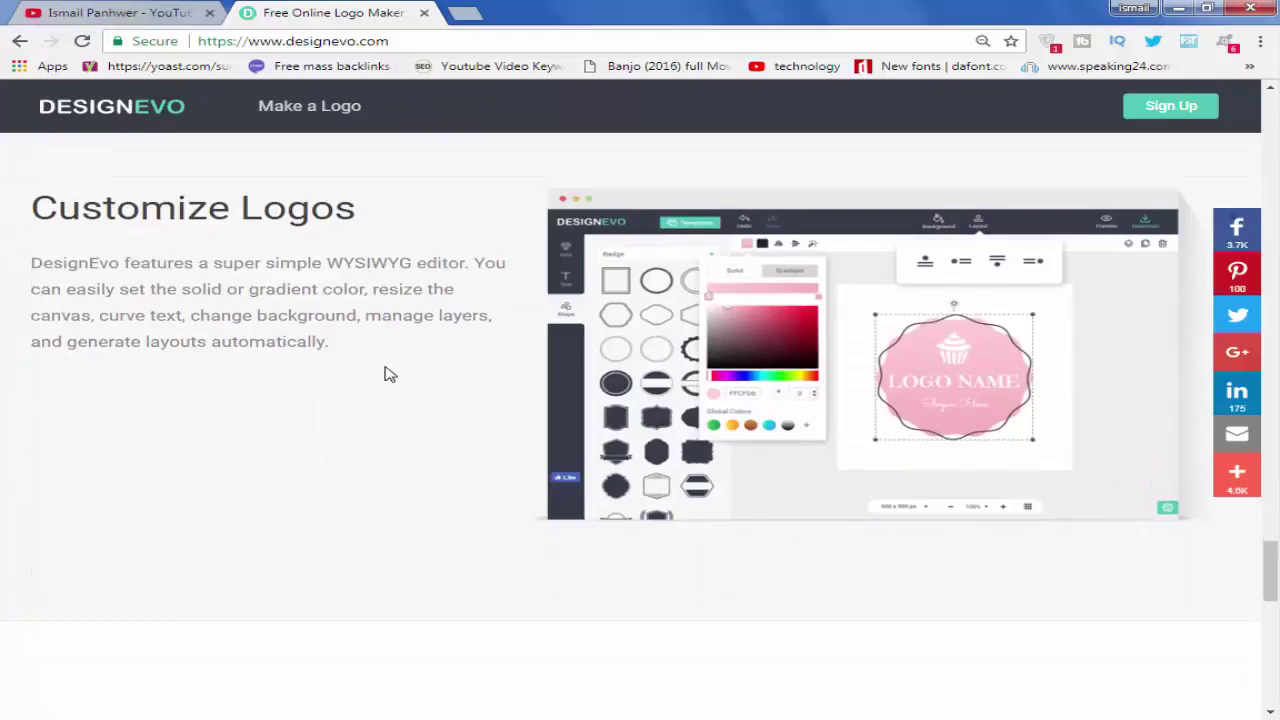
{"action": "scroll", "coordinate": [400, 380], "scroll_direction": "up", "scroll_amount": 5}
{"action": "scroll", "coordinate": [391, 377], "scroll_direction": "up", "scroll_amount": 5}
{"action": "scroll", "coordinate": [391, 377], "scroll_direction": "up", "scroll_amount": 5}
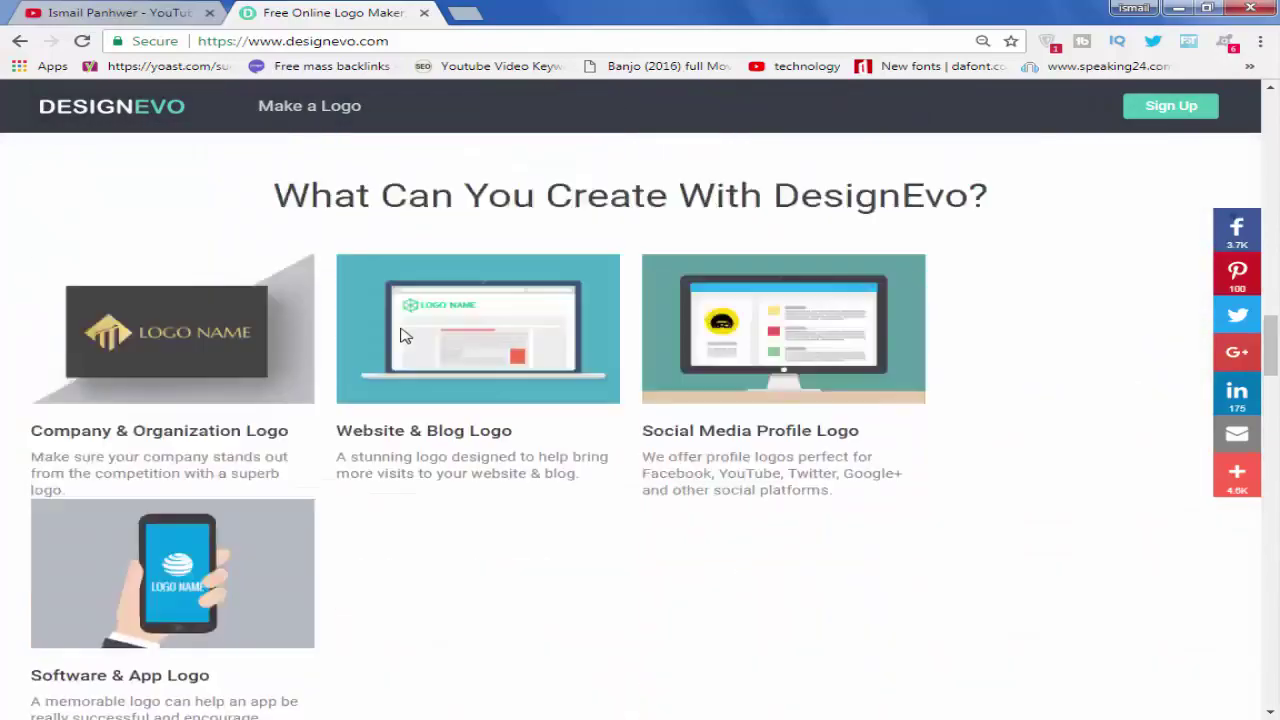
{"action": "scroll", "coordinate": [407, 323], "scroll_direction": "up", "scroll_amount": 5}
{"action": "scroll", "coordinate": [407, 323], "scroll_direction": "up", "scroll_amount": 5}
{"action": "scroll", "coordinate": [406, 320], "scroll_direction": "up", "scroll_amount": 5}
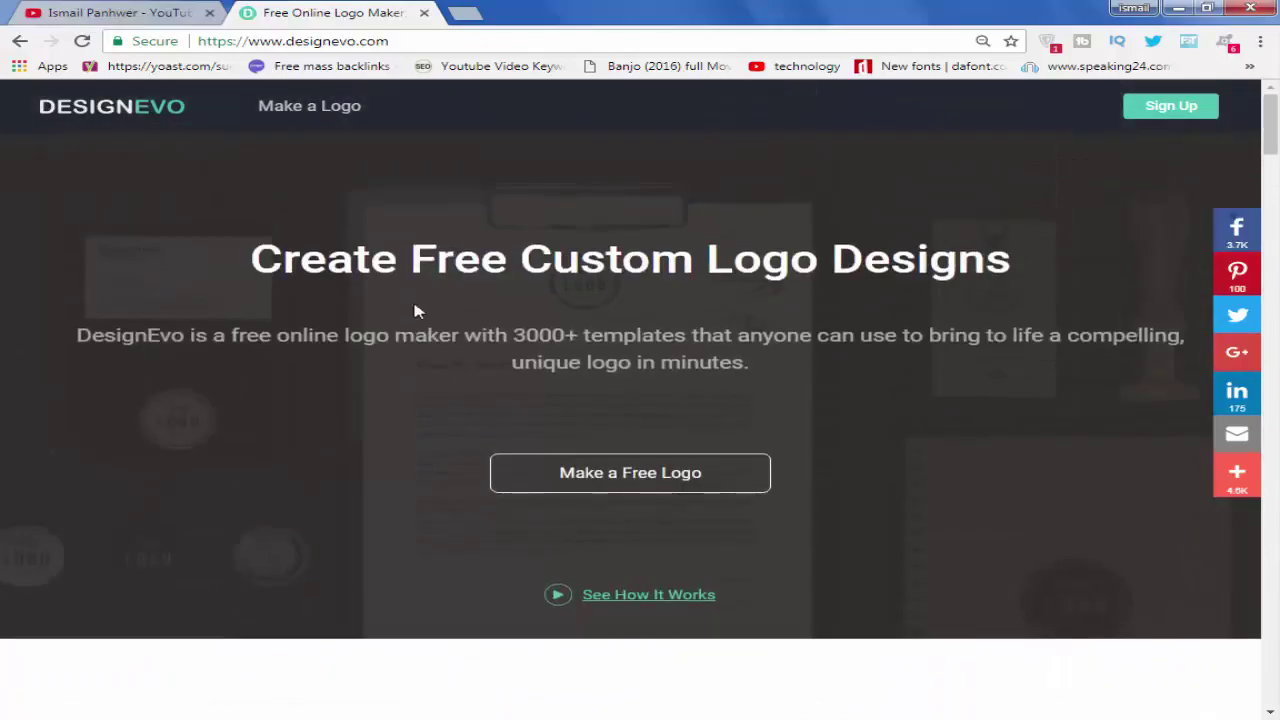
- Start making a free logo and look over the template gallery
{"action": "left_click", "coordinate": [630, 482]}
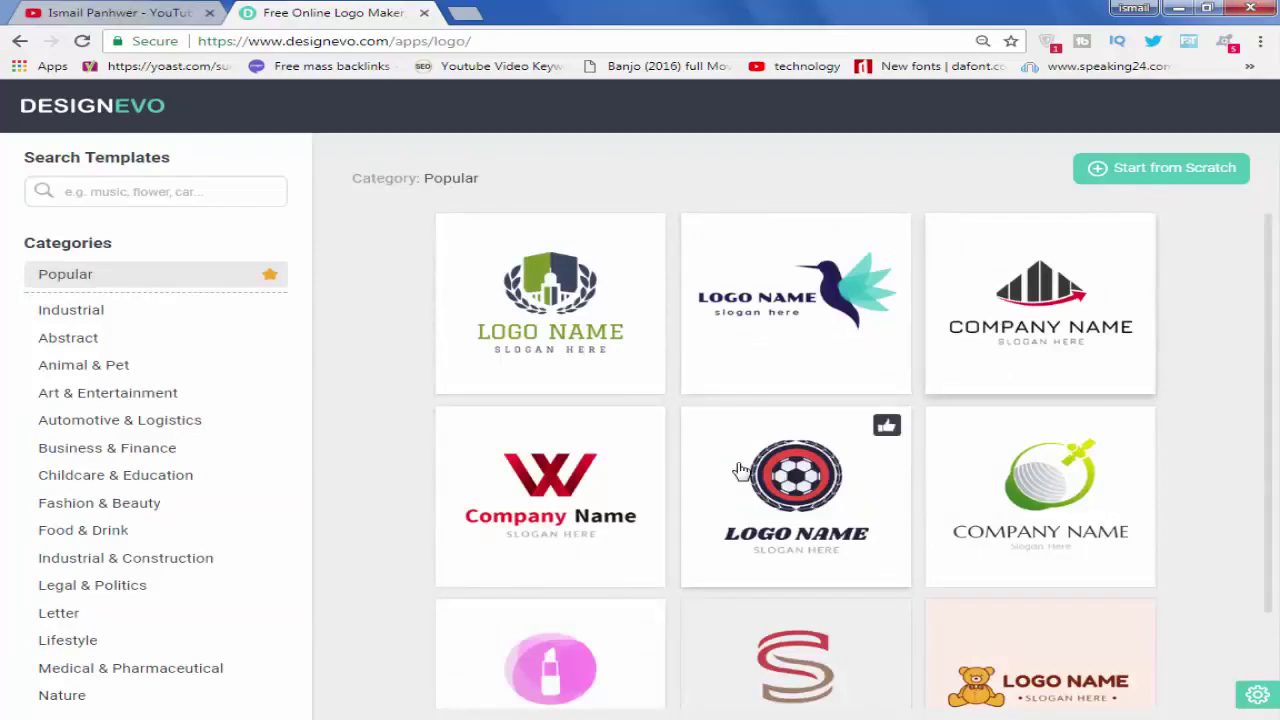
{"action": "scroll", "coordinate": [738, 460], "scroll_direction": "down", "scroll_amount": 1}
{"action": "scroll", "coordinate": [738, 457], "scroll_direction": "down", "scroll_amount": 1}
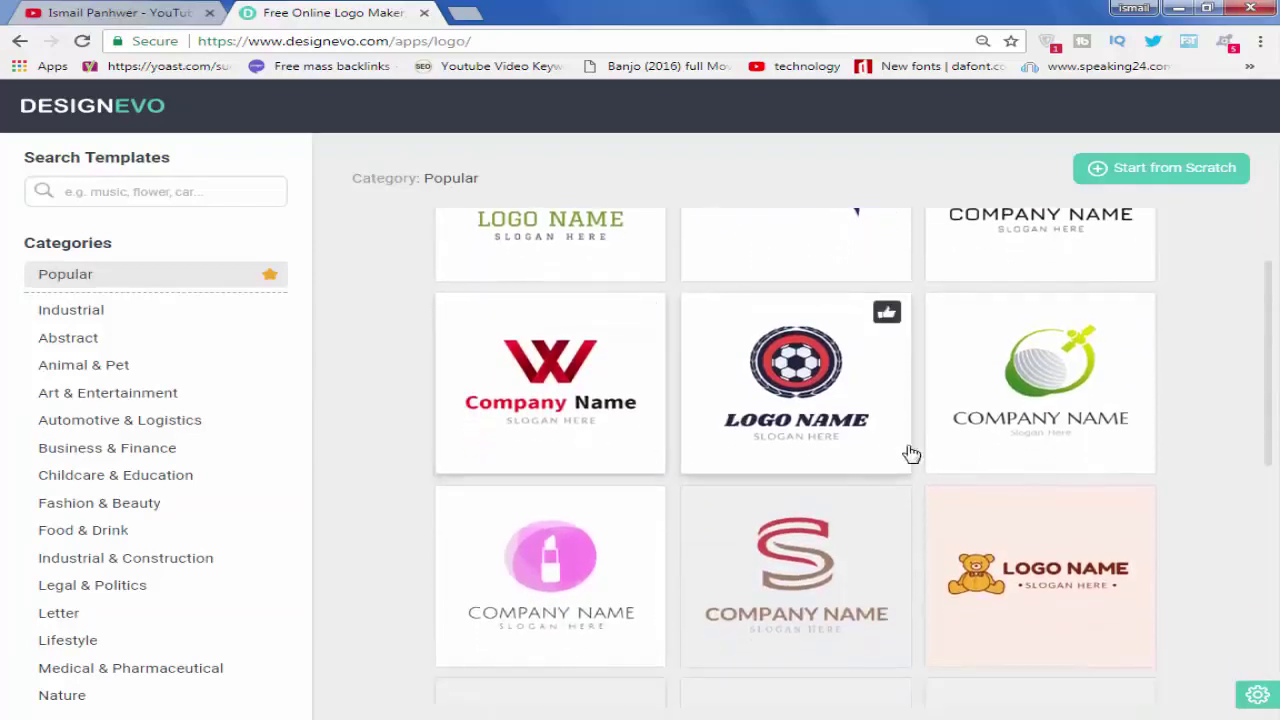
{"action": "scroll", "coordinate": [565, 550], "scroll_direction": "up", "scroll_amount": 2}
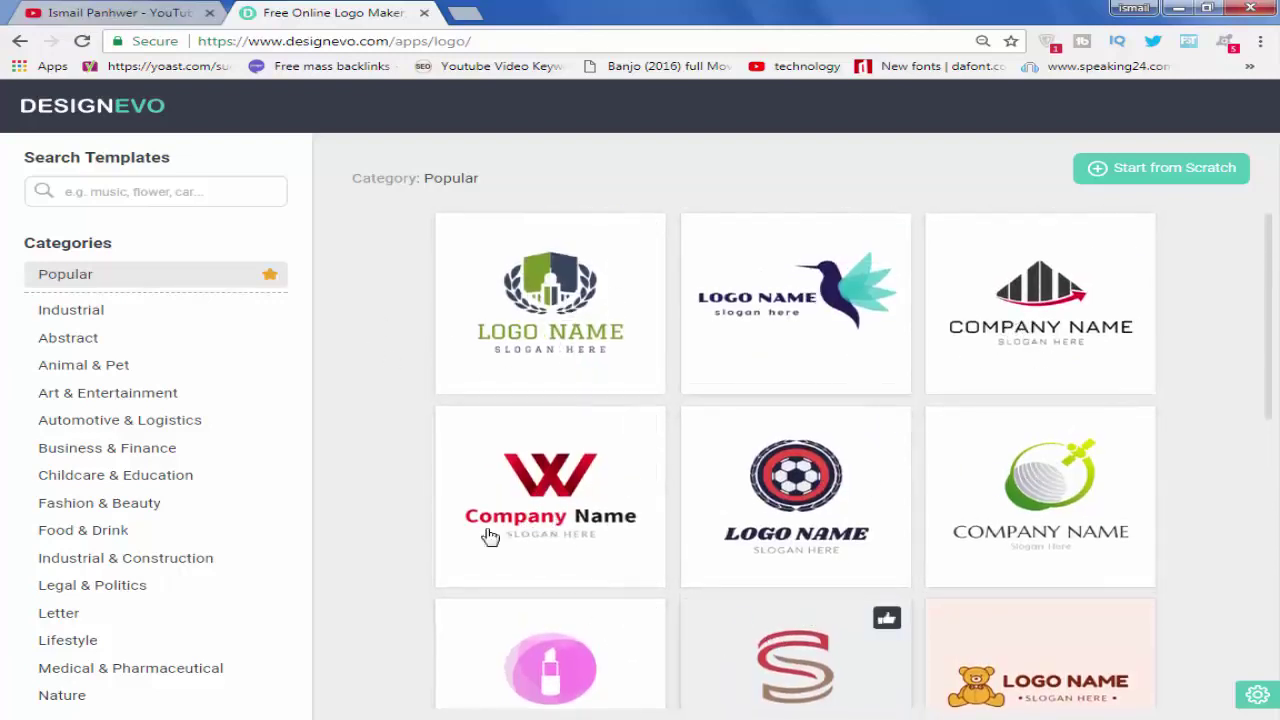
- Search the templates for 'technology' from search history and browse the results
{"action": "left_click", "coordinate": [163, 191]}
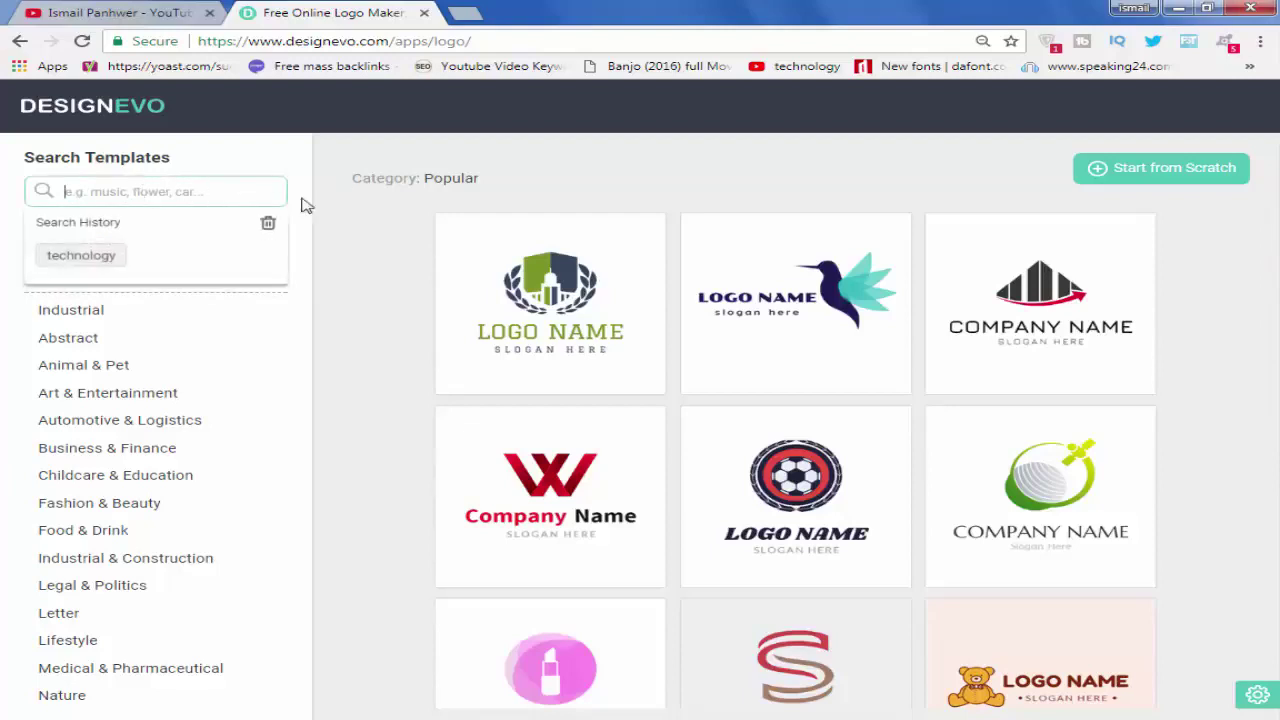
{"action": "left_click", "coordinate": [80, 256]}
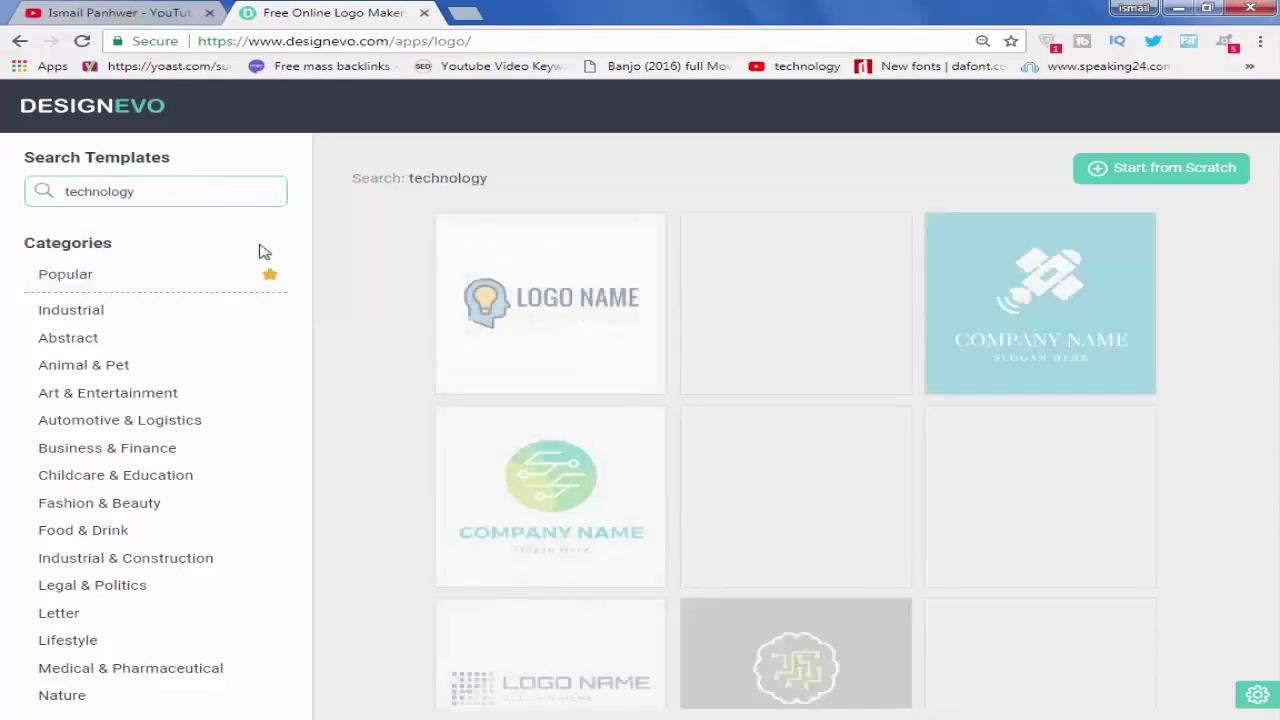
{"action": "scroll", "coordinate": [776, 358], "scroll_direction": "down", "scroll_amount": 1}
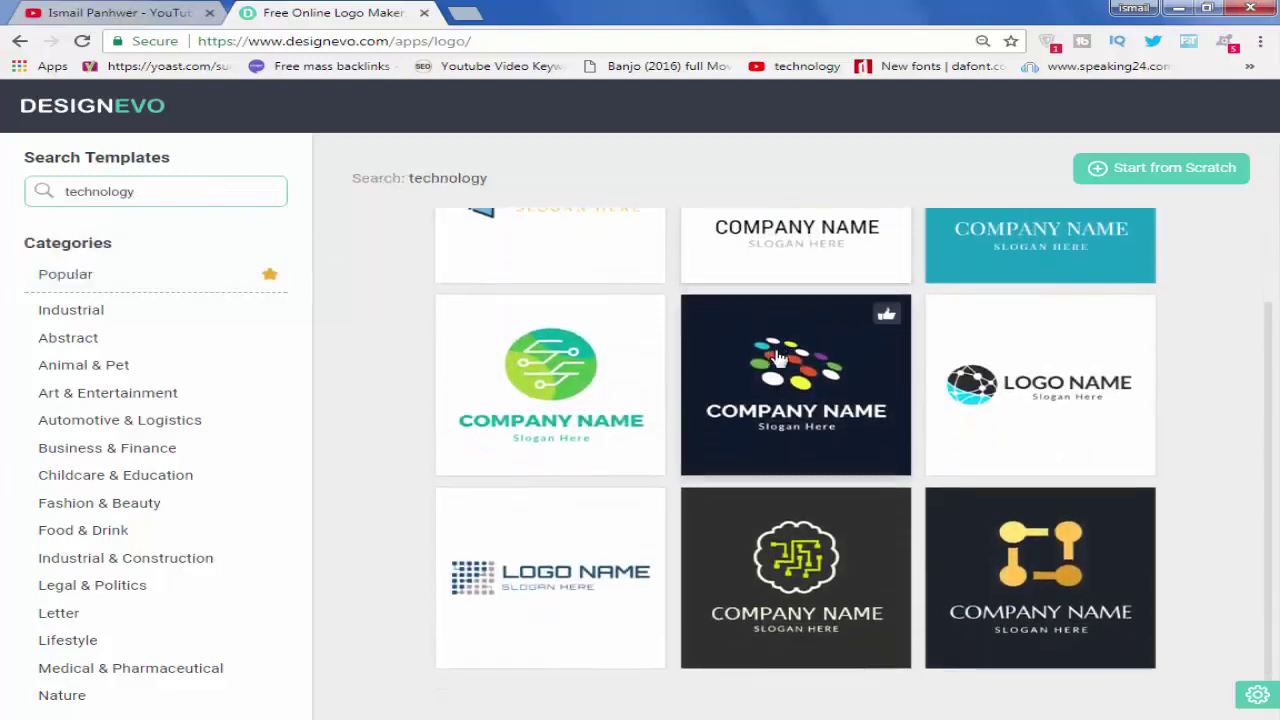
{"action": "scroll", "coordinate": [770, 385], "scroll_direction": "down", "scroll_amount": 1}
{"action": "scroll", "coordinate": [757, 402], "scroll_direction": "down", "scroll_amount": 2}
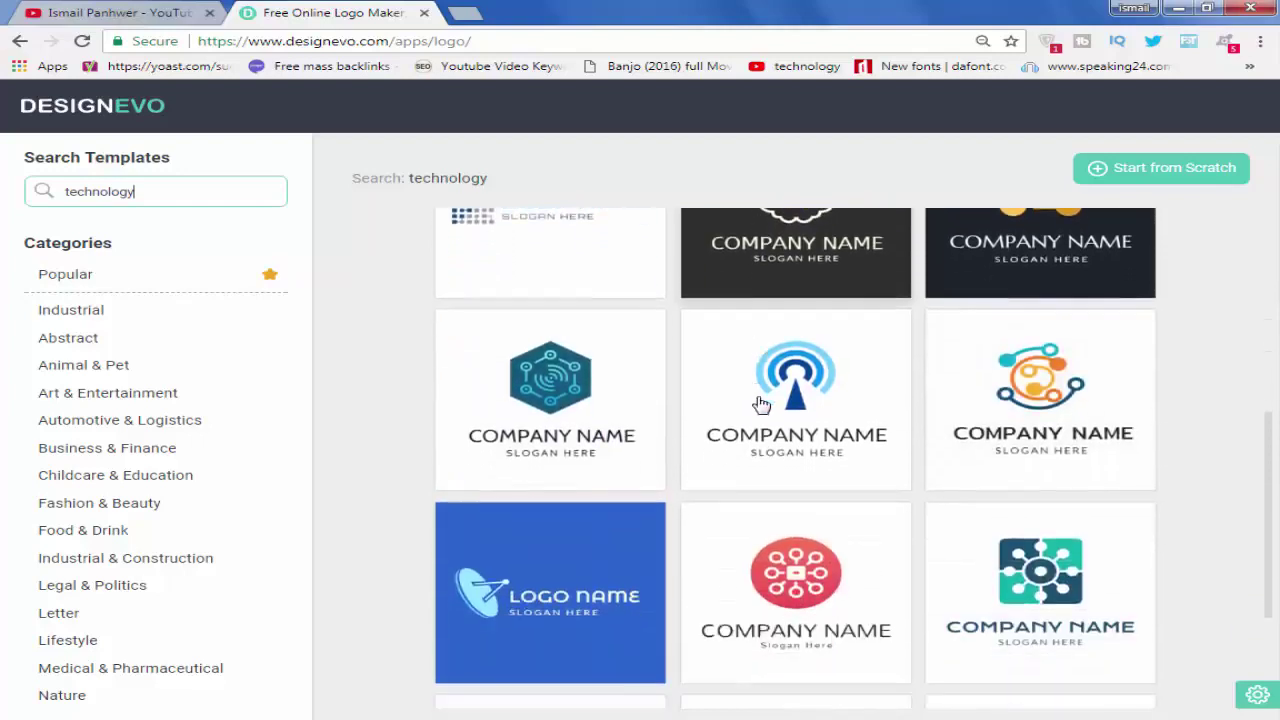
{"action": "scroll", "coordinate": [757, 400], "scroll_direction": "down", "scroll_amount": 1}
{"action": "scroll", "coordinate": [755, 397], "scroll_direction": "down", "scroll_amount": 1}
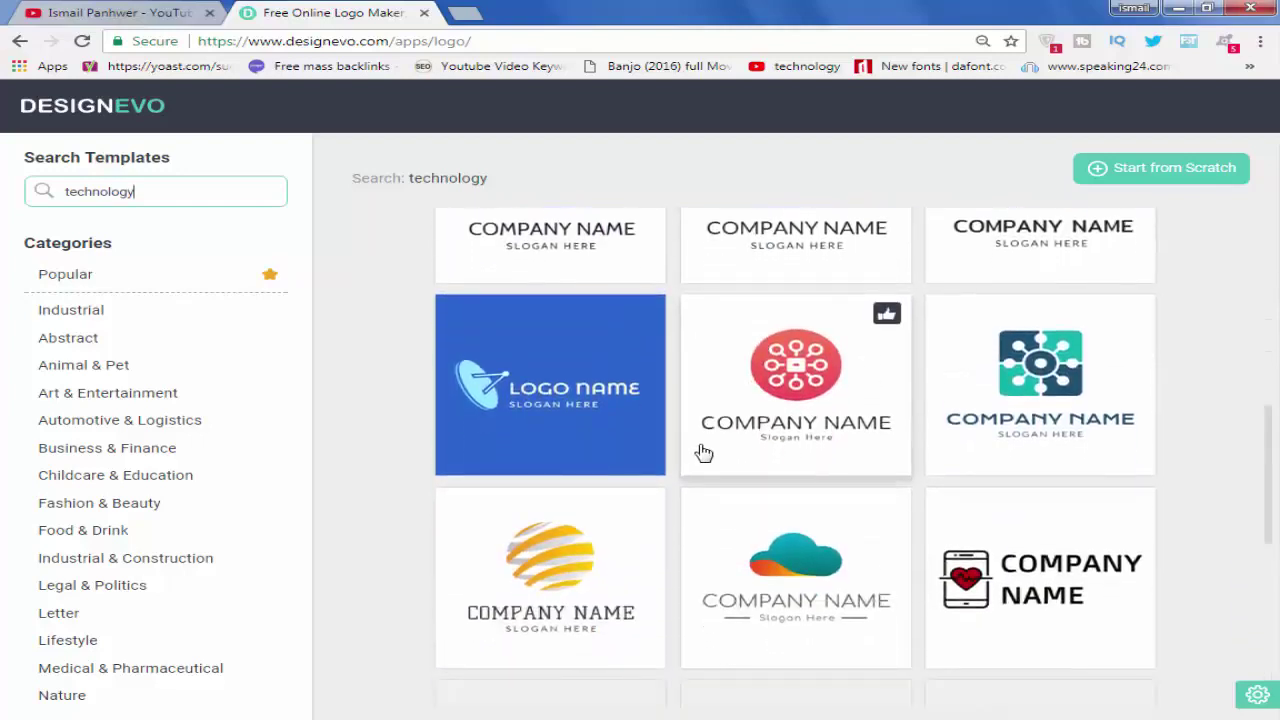
{"action": "scroll", "coordinate": [705, 452], "scroll_direction": "down", "scroll_amount": 1}
{"action": "scroll", "coordinate": [702, 450], "scroll_direction": "down", "scroll_amount": 2}
{"action": "scroll", "coordinate": [702, 450], "scroll_direction": "down", "scroll_amount": 1}
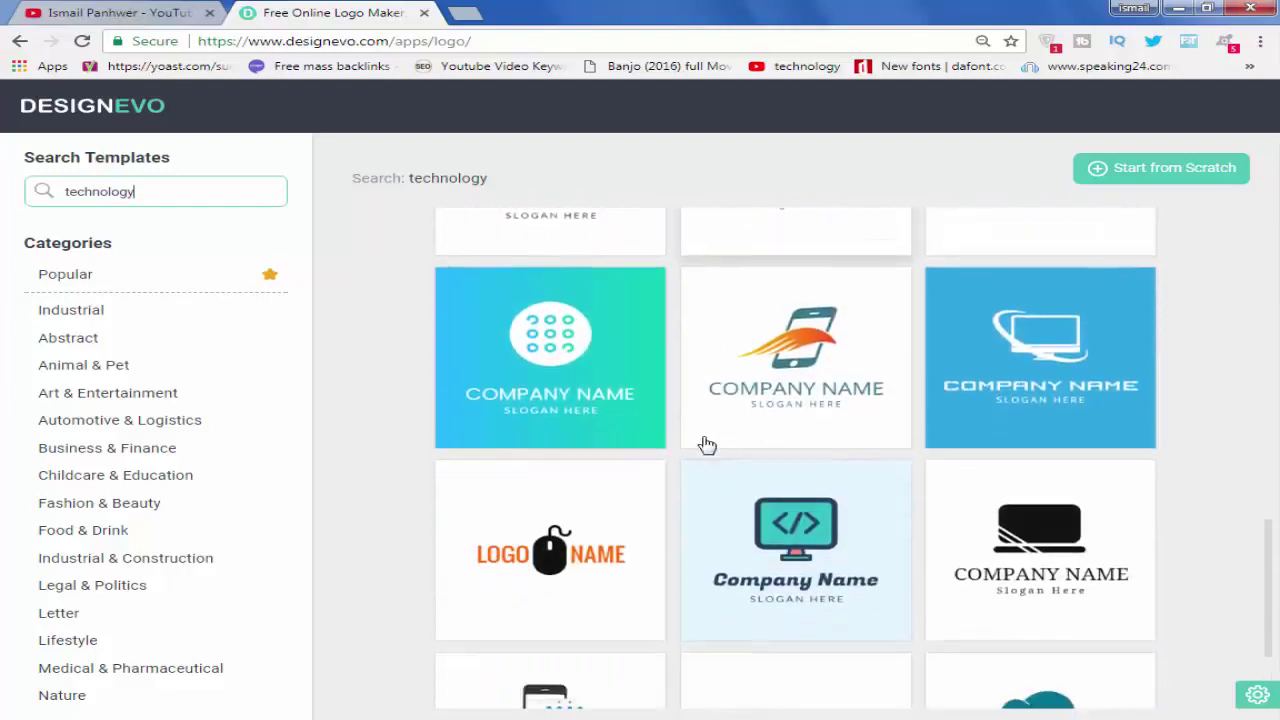
{"action": "scroll", "coordinate": [707, 444], "scroll_direction": "down", "scroll_amount": 1}
{"action": "scroll", "coordinate": [700, 437], "scroll_direction": "down", "scroll_amount": 2}
- Show the Childcare & Education category templates and scroll through them
{"action": "left_click", "coordinate": [115, 475]}
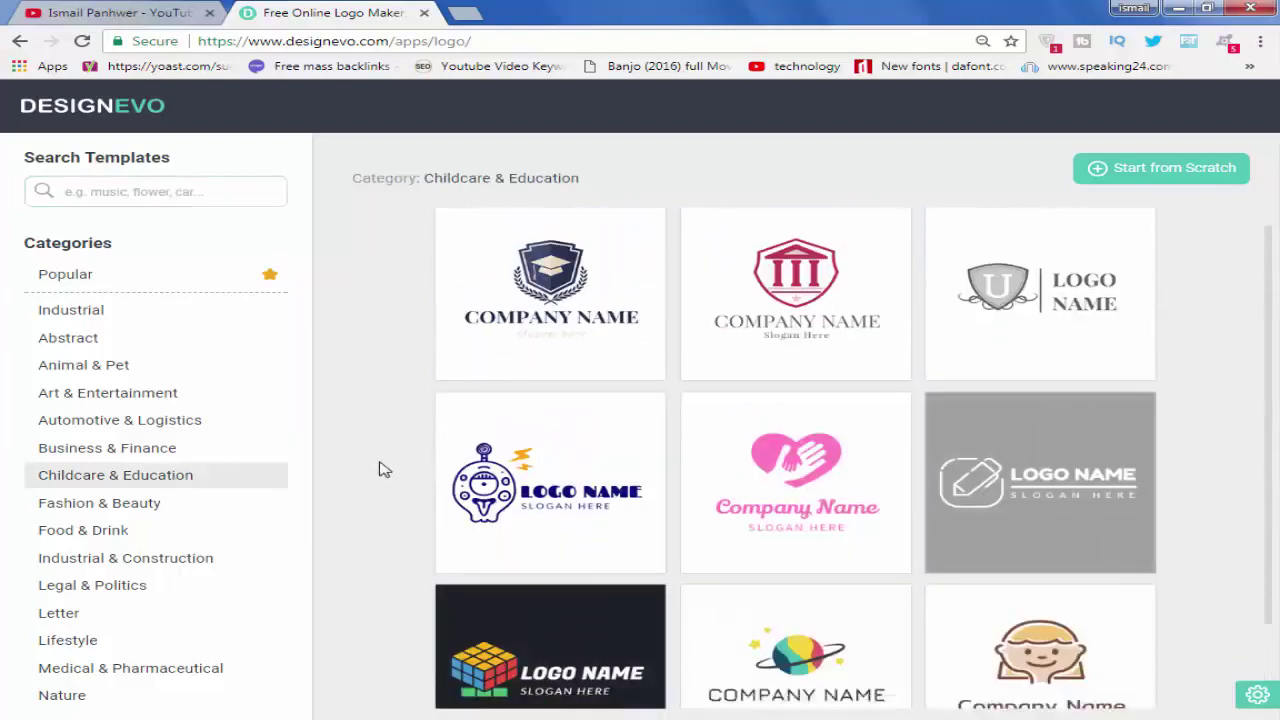
{"action": "scroll", "coordinate": [380, 466], "scroll_direction": "down", "scroll_amount": 3}
{"action": "scroll", "coordinate": [382, 462], "scroll_direction": "down", "scroll_amount": 2}
{"action": "scroll", "coordinate": [387, 455], "scroll_direction": "down", "scroll_amount": 2}
{"action": "scroll", "coordinate": [389, 453], "scroll_direction": "down", "scroll_amount": 1}
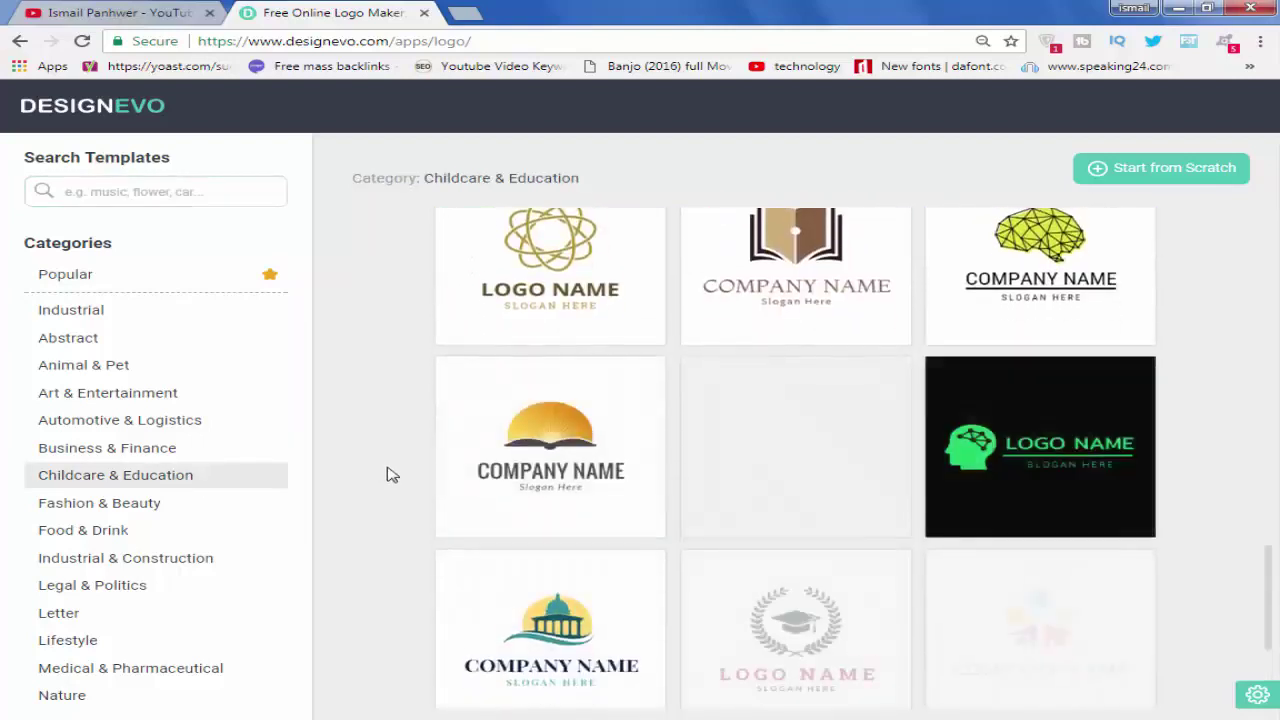
{"action": "scroll", "coordinate": [390, 475], "scroll_direction": "down", "scroll_amount": 1}
{"action": "scroll", "coordinate": [391, 474], "scroll_direction": "down", "scroll_amount": 1}
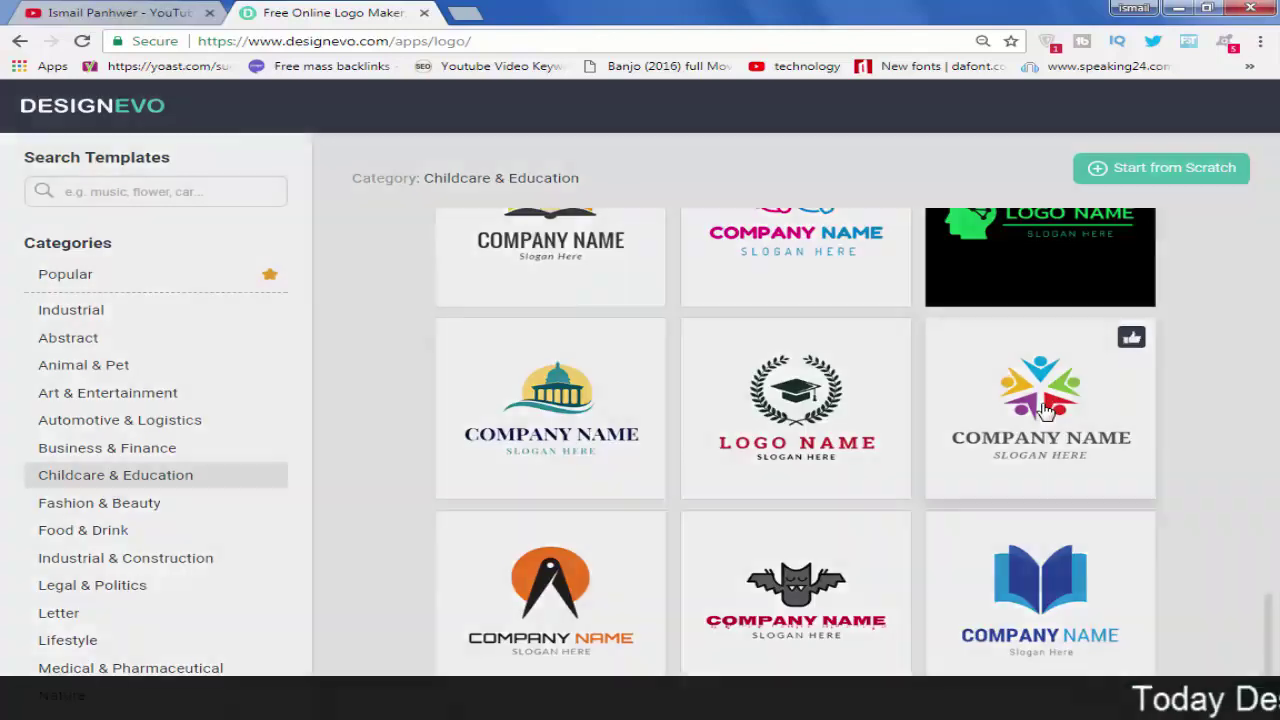
- Choose the colourful people-star template, enter company name 'GT Urdu', and open the editor
{"action": "left_click", "coordinate": [1045, 410]}
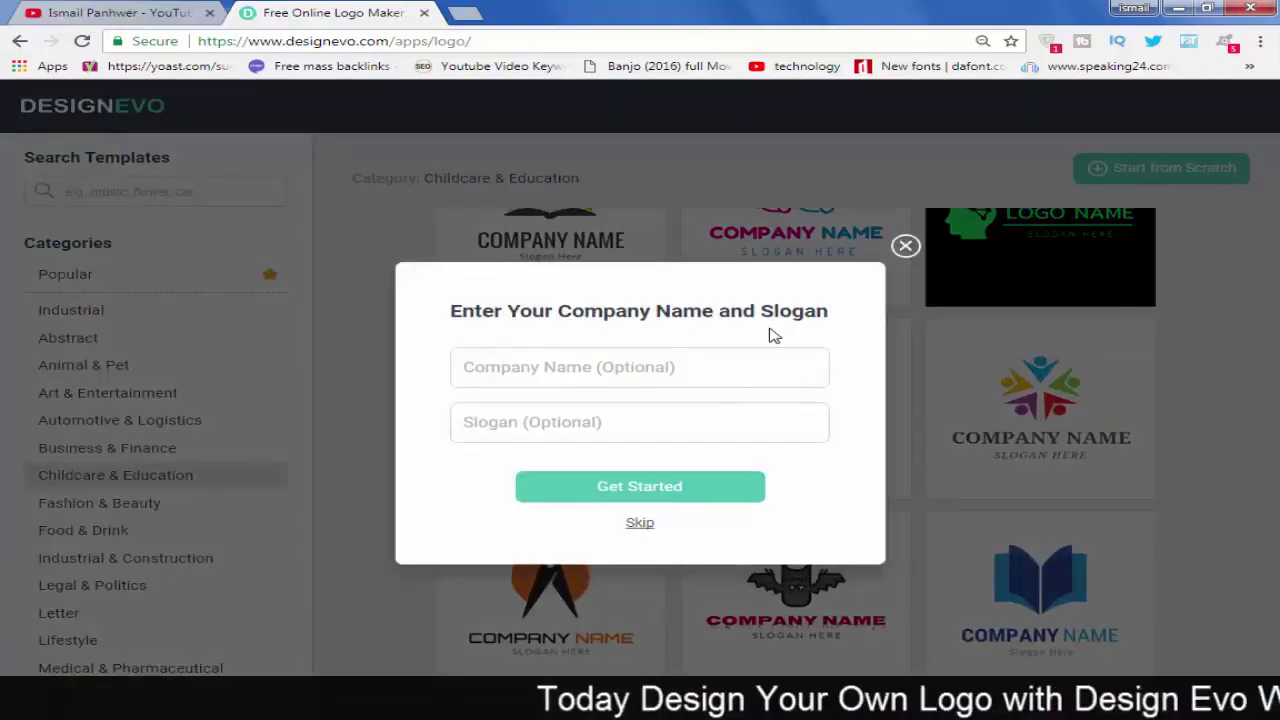
{"action": "left_click", "coordinate": [676, 375]}
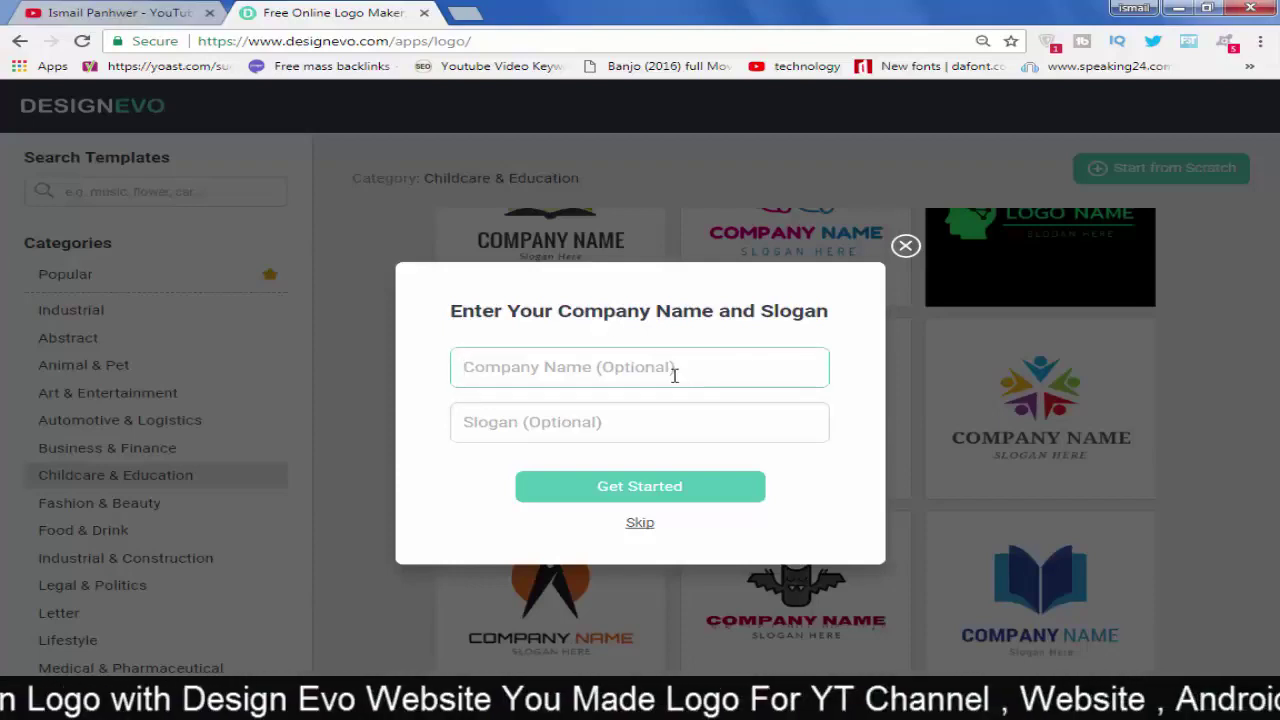
{"action": "type", "text": "GT Urdu"}
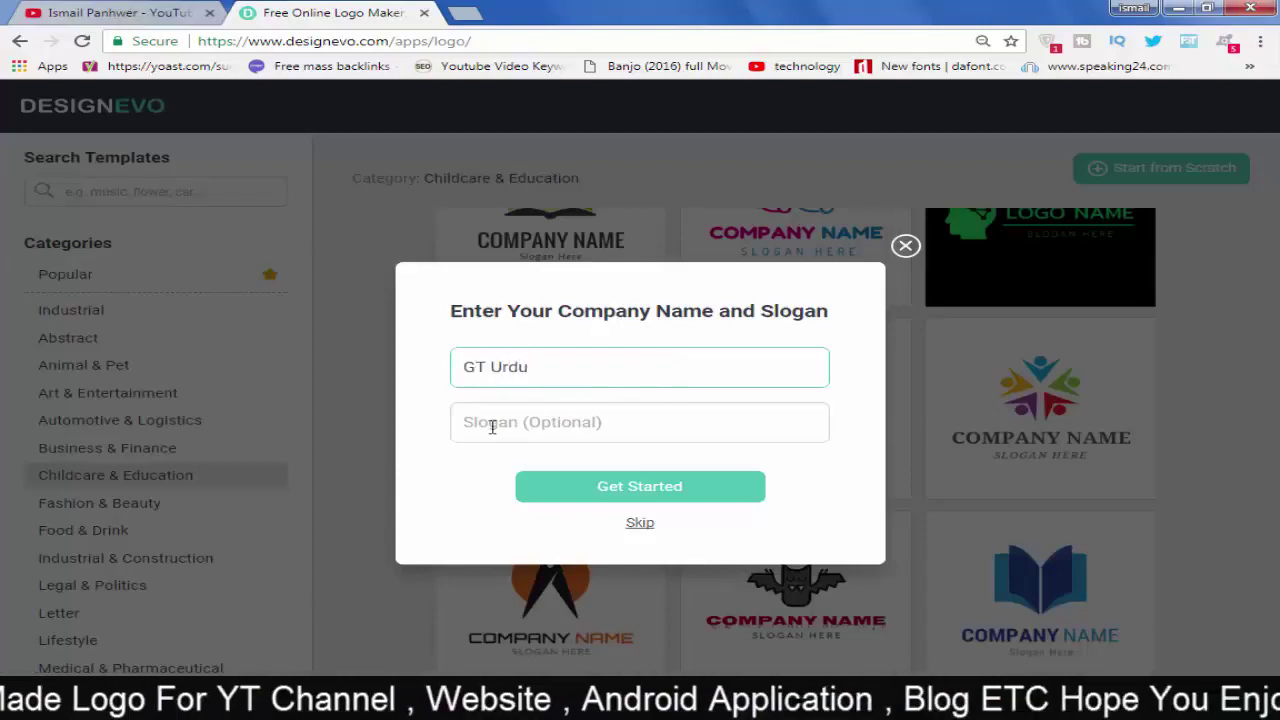
{"action": "left_click", "coordinate": [695, 495]}
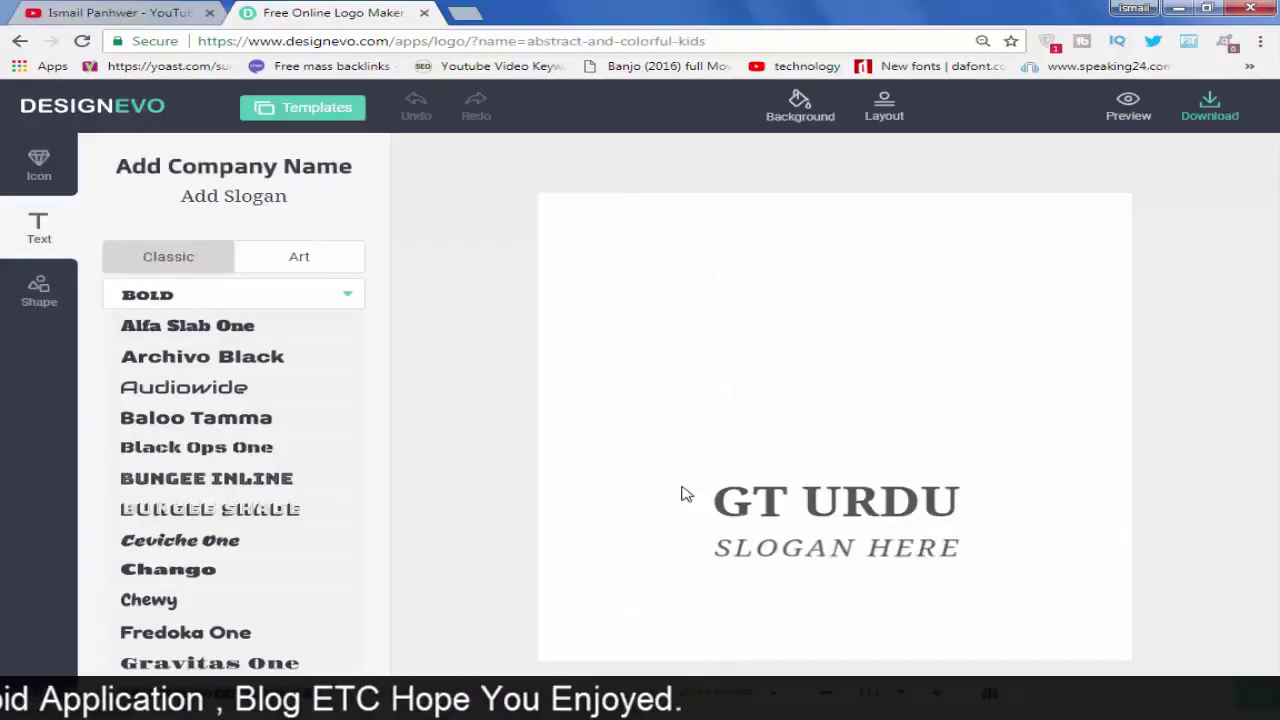
- Make the GT URDU text bold Alfa Slab One and colour it red (E81324)
{"action": "left_click", "coordinate": [779, 508]}
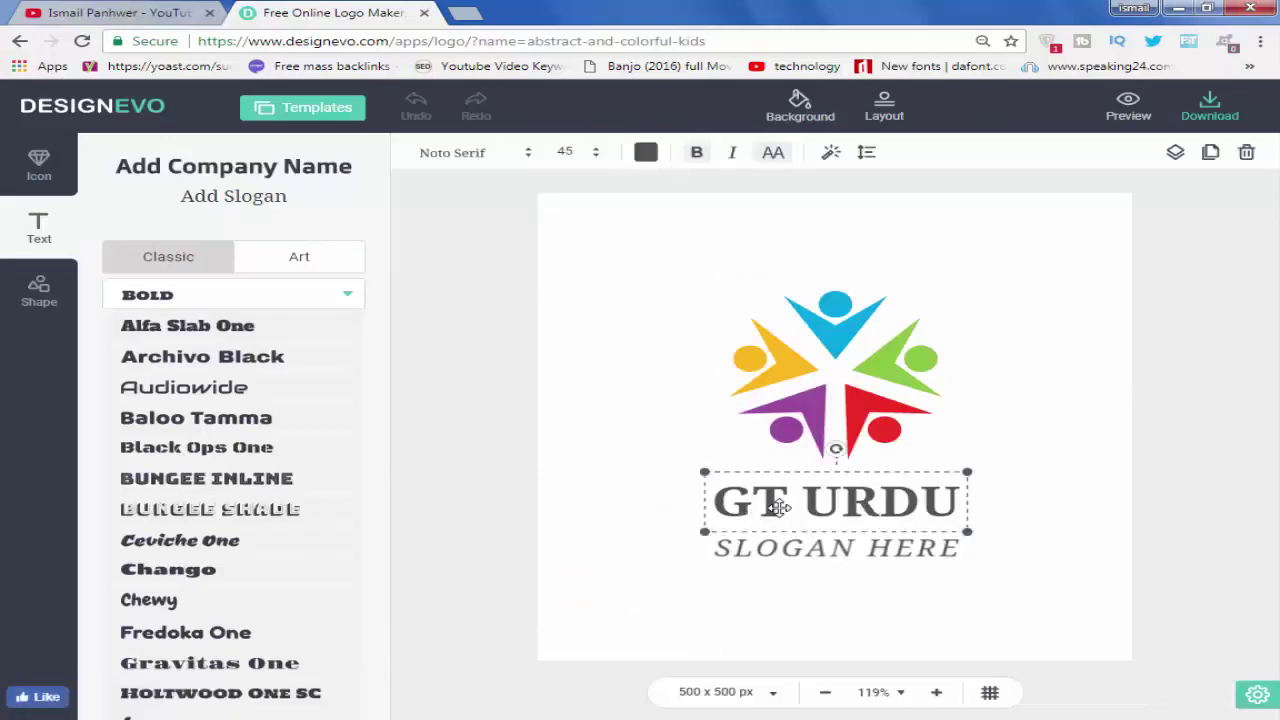
{"action": "double_click", "coordinate": [780, 507]}
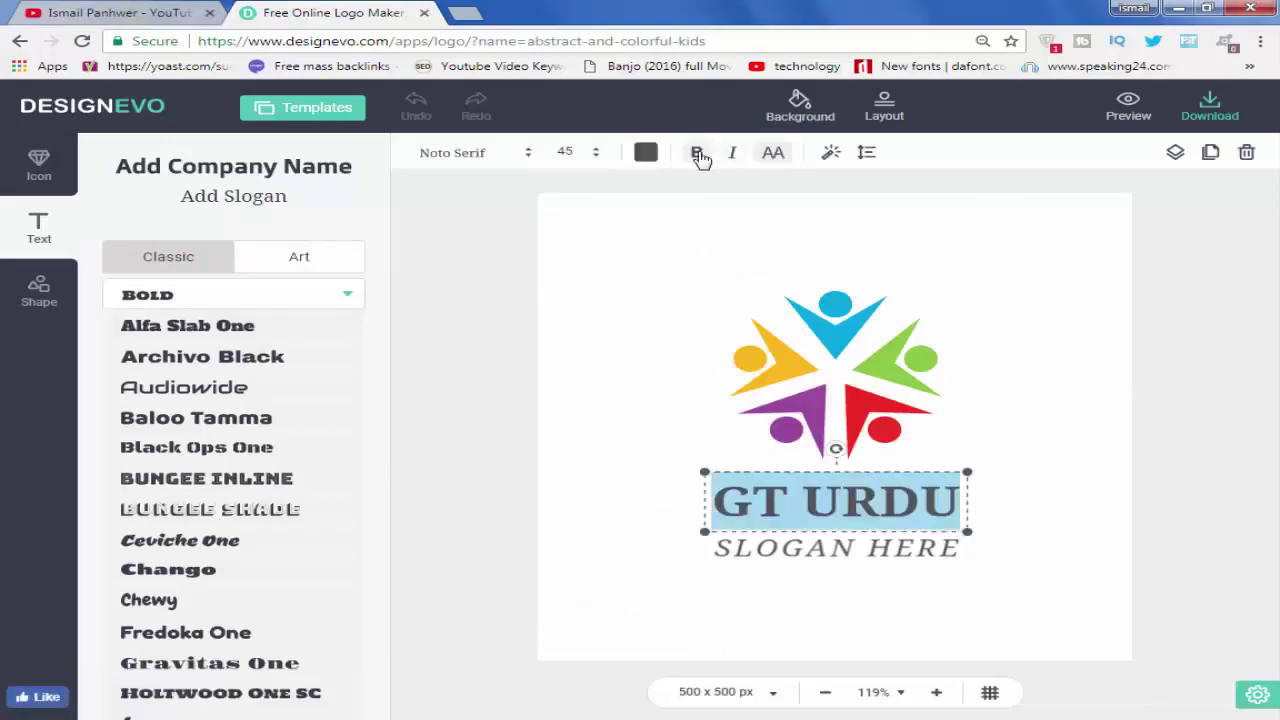
{"action": "left_click", "coordinate": [698, 155]}
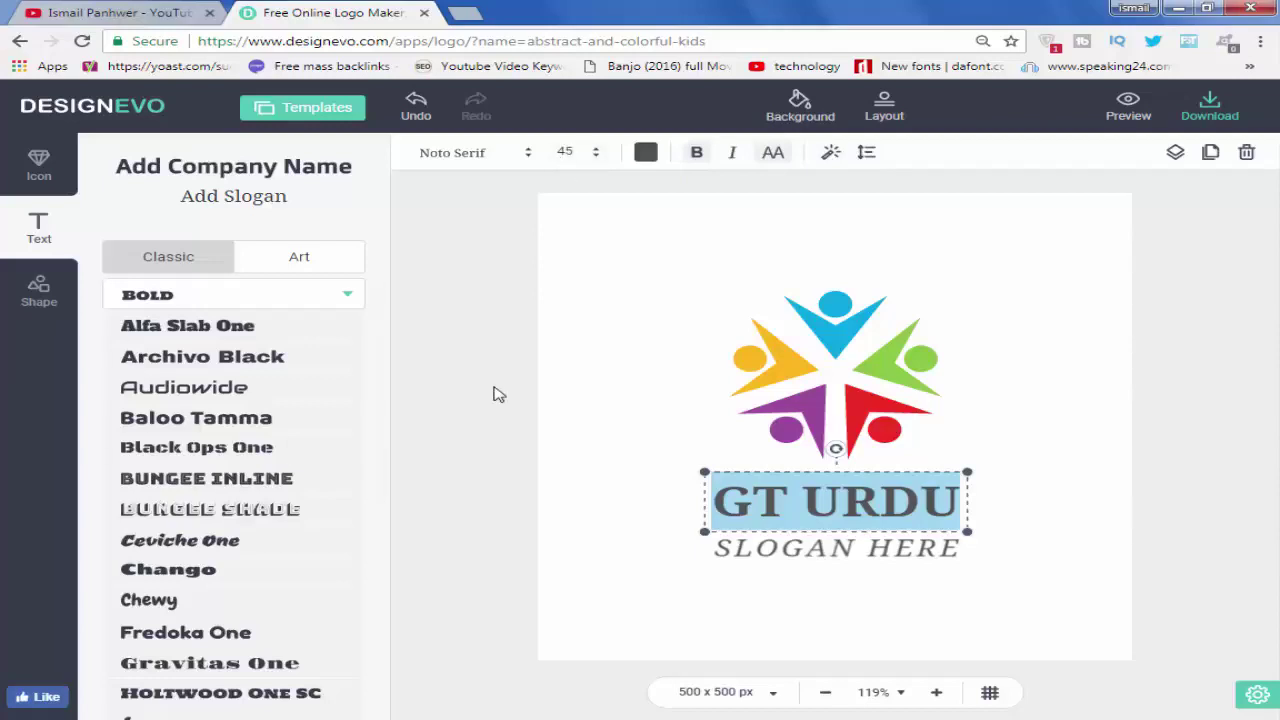
{"action": "left_click", "coordinate": [212, 334]}
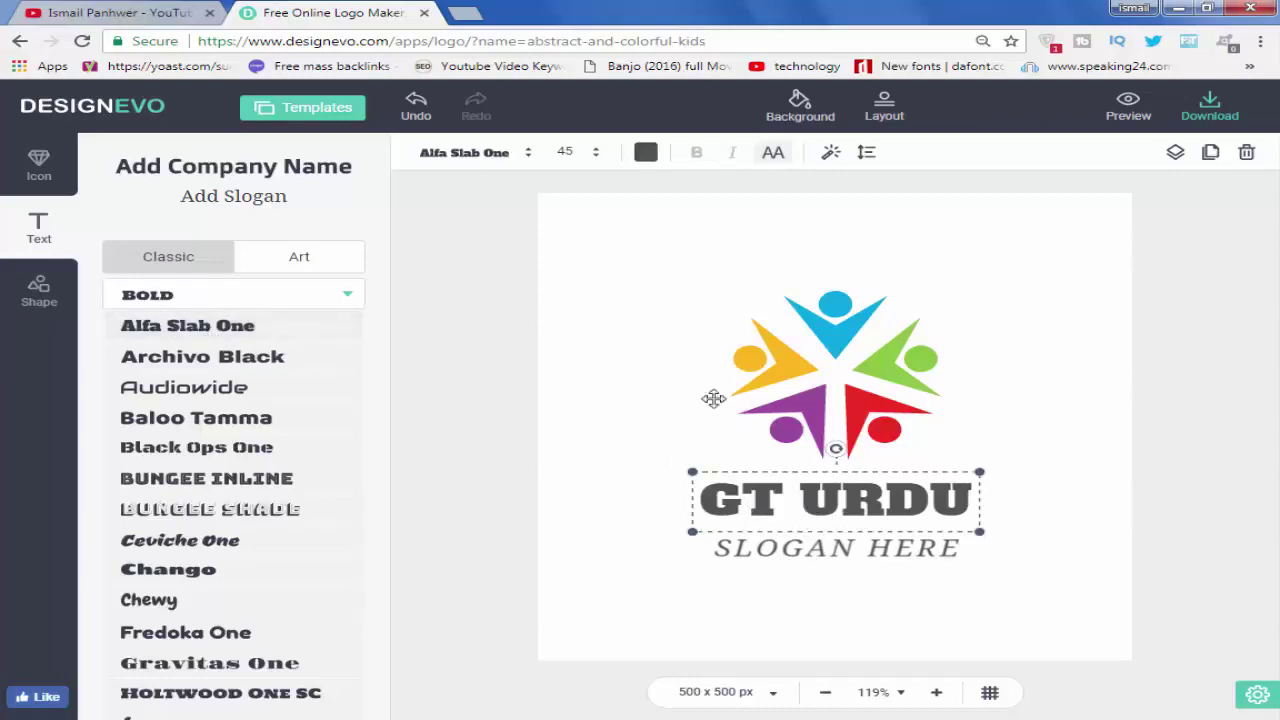
{"action": "left_click", "coordinate": [648, 155]}
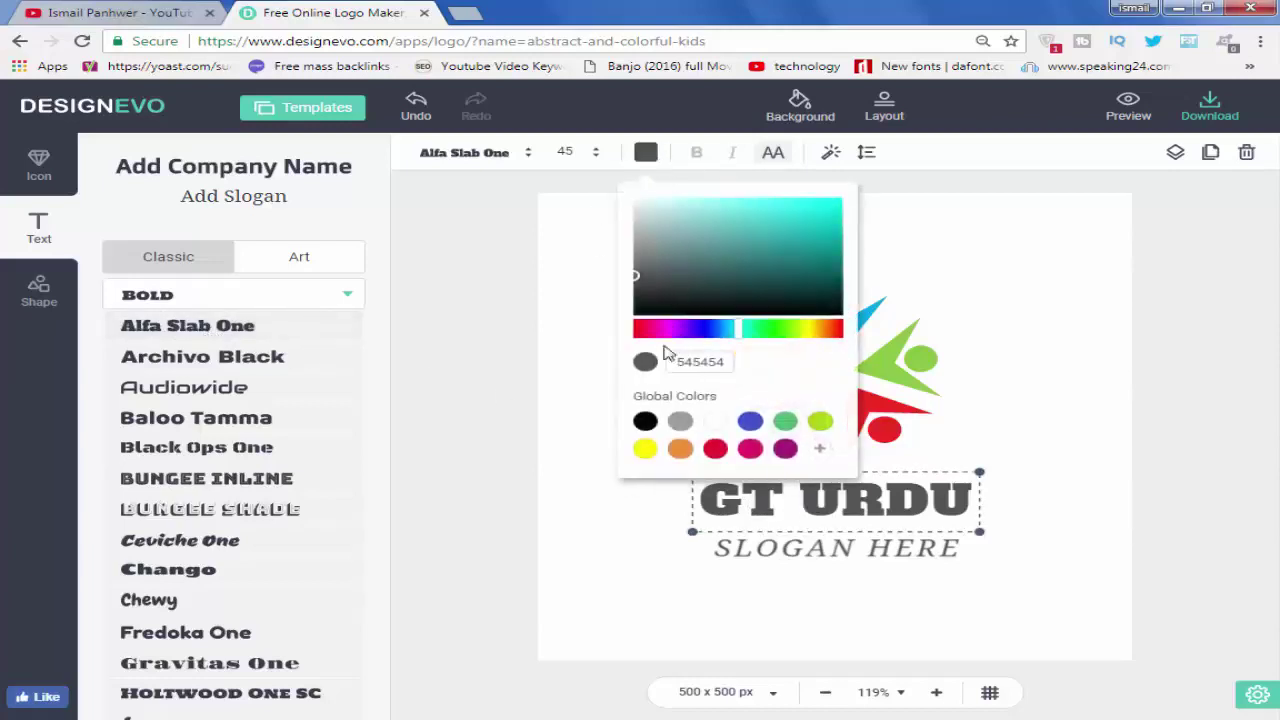
{"action": "left_click", "coordinate": [715, 448]}
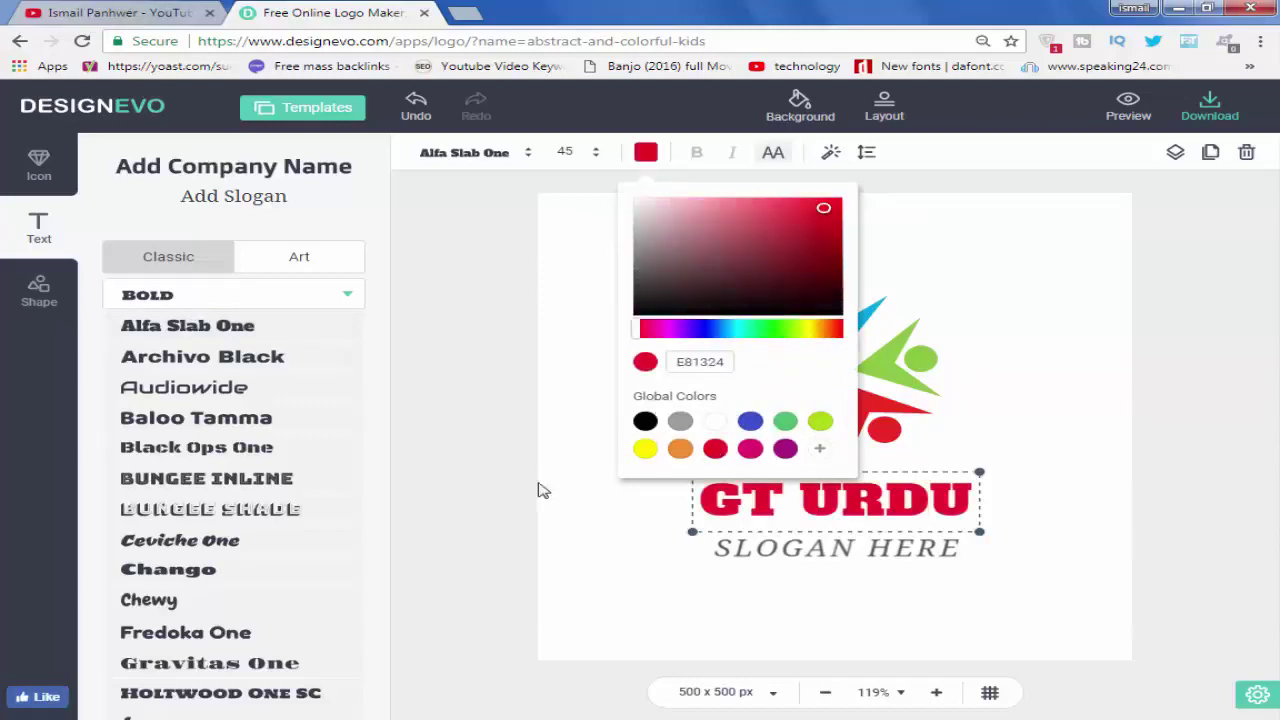
{"action": "left_click", "coordinate": [505, 490]}
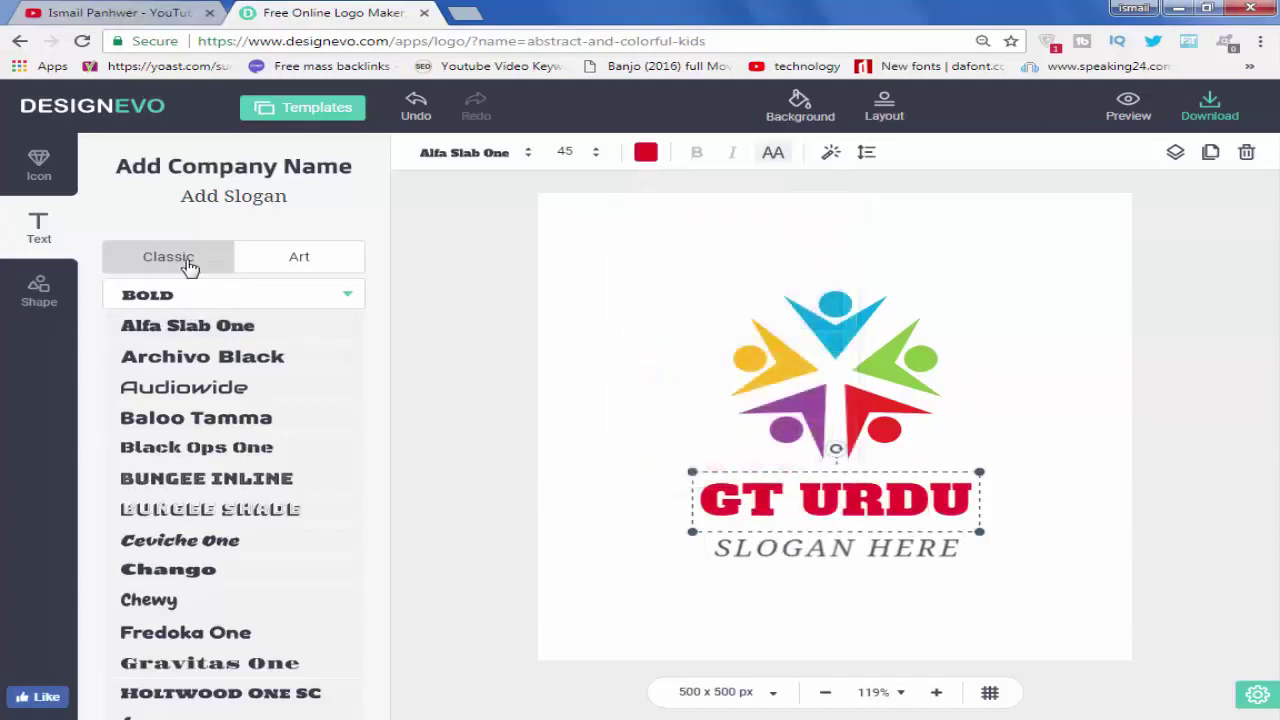
- Glance at the art text presets, return to Classic fonts, then show the icon library
{"action": "left_click", "coordinate": [286, 257]}
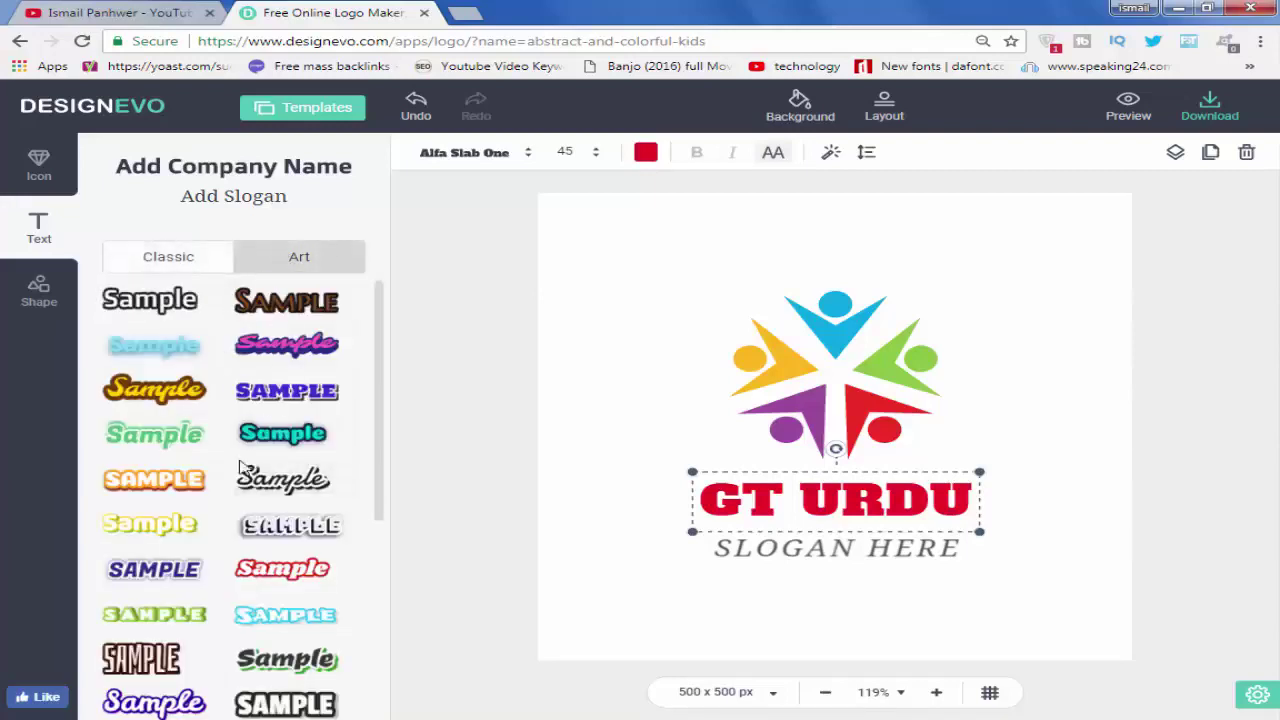
{"action": "scroll", "coordinate": [272, 519], "scroll_direction": "down", "scroll_amount": 4}
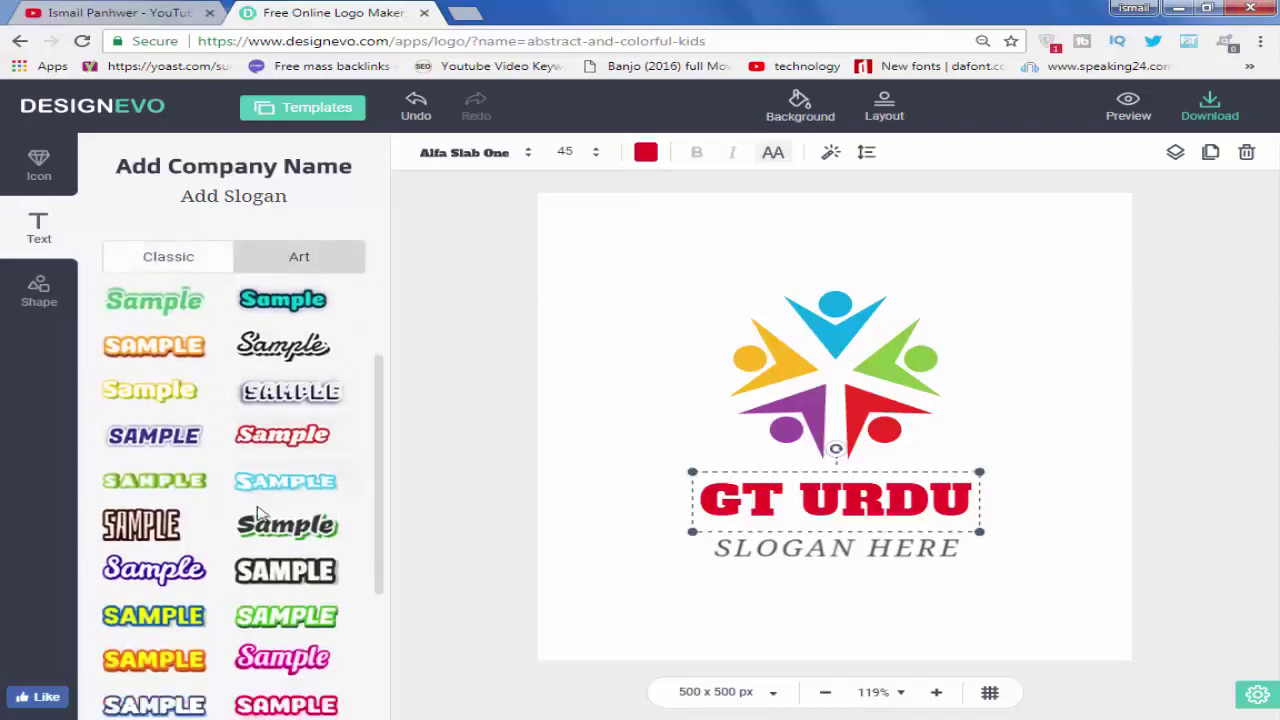
{"action": "scroll", "coordinate": [272, 519], "scroll_direction": "up", "scroll_amount": 3}
{"action": "left_click", "coordinate": [54, 212]}
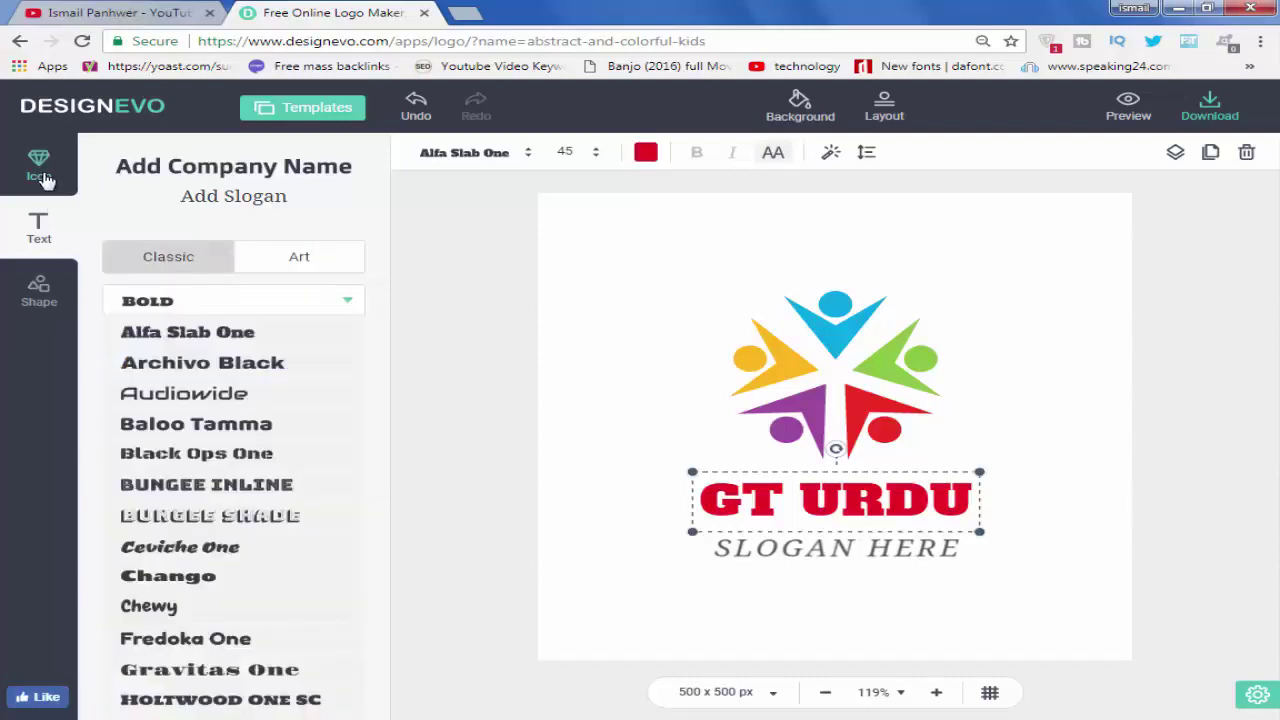
{"action": "left_click", "coordinate": [40, 166]}
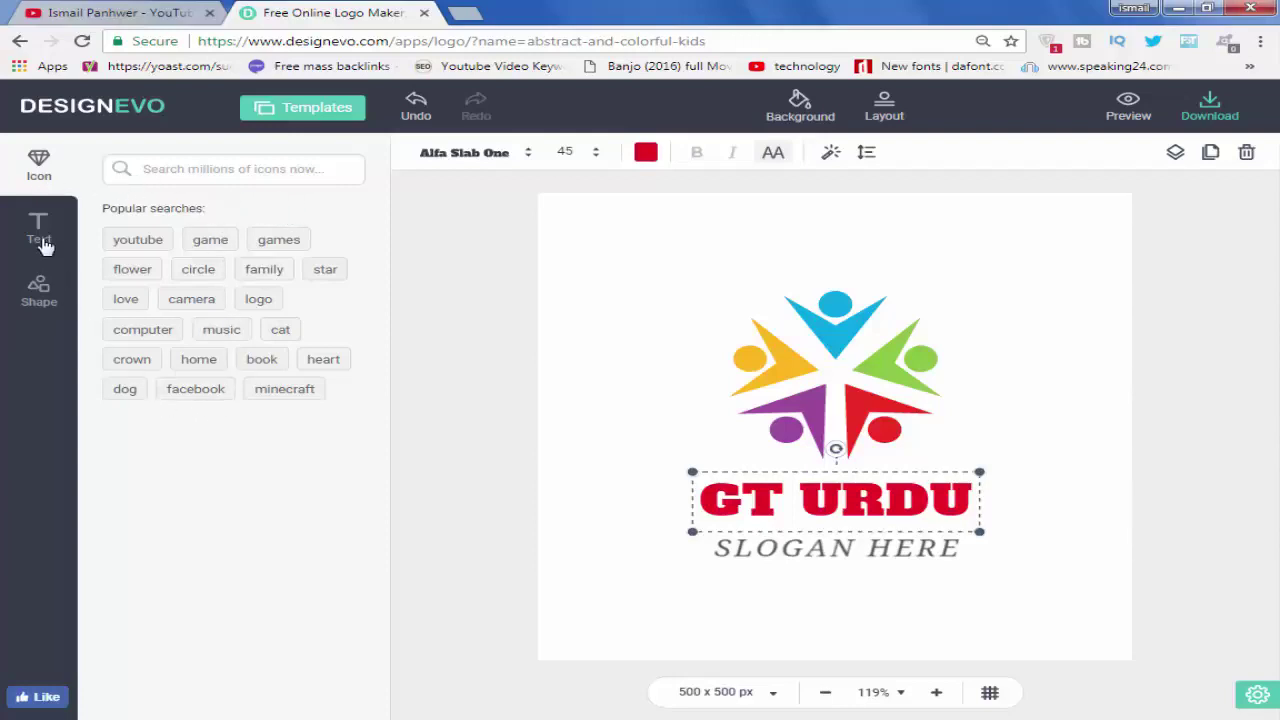
- Add a plain thin line from the Shape library's Line category to the canvas
{"action": "left_click", "coordinate": [40, 300]}
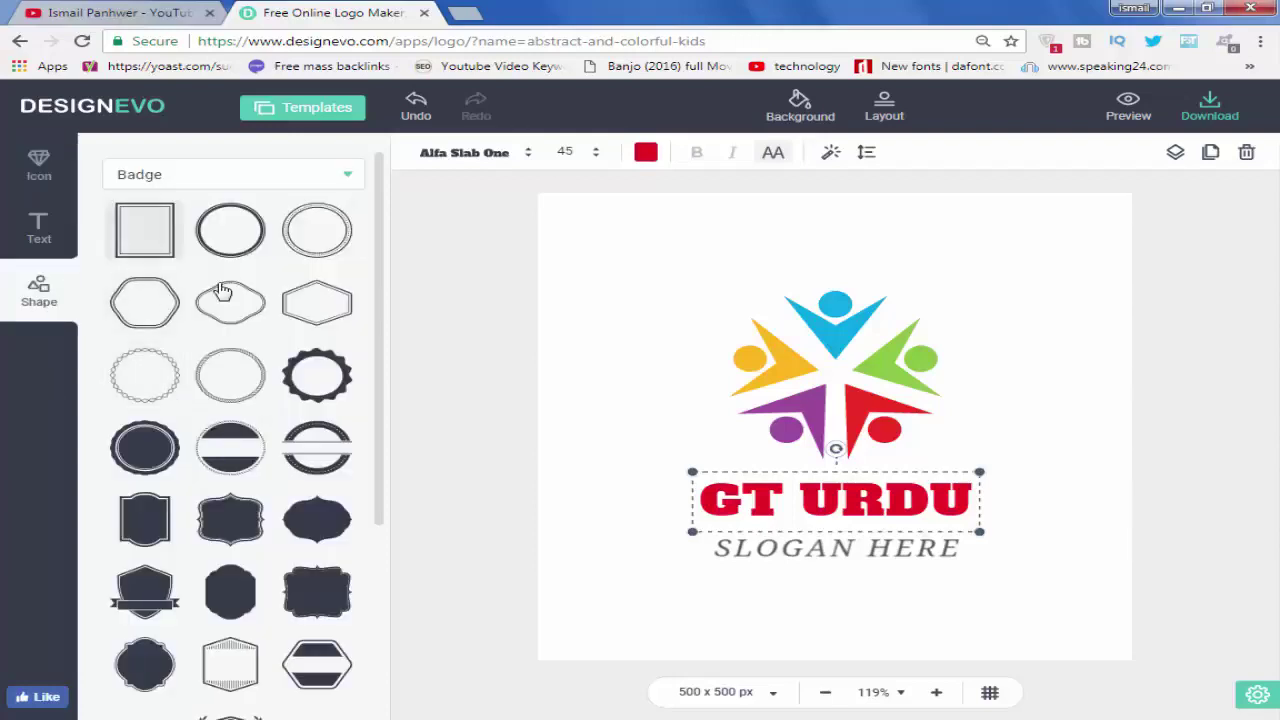
{"action": "scroll", "coordinate": [222, 290], "scroll_direction": "down", "scroll_amount": 4}
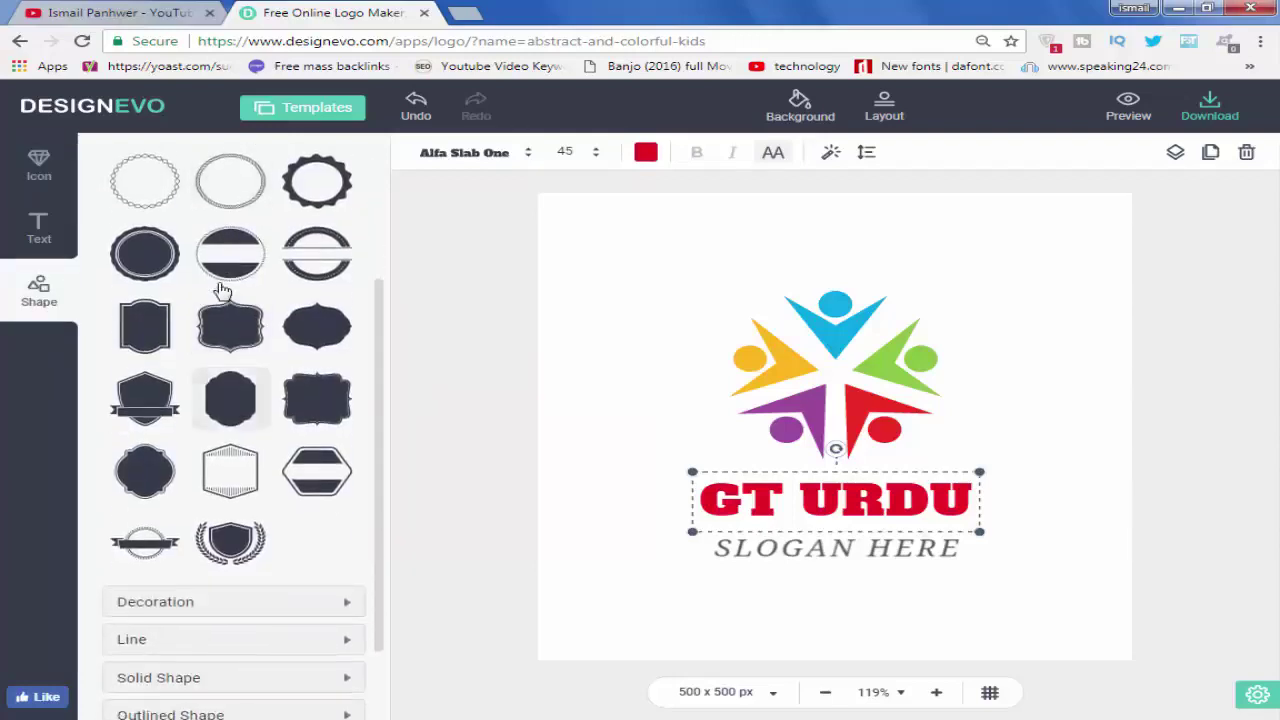
{"action": "scroll", "coordinate": [222, 290], "scroll_direction": "up", "scroll_amount": 2}
{"action": "scroll", "coordinate": [222, 290], "scroll_direction": "down", "scroll_amount": 1}
{"action": "scroll", "coordinate": [222, 290], "scroll_direction": "down", "scroll_amount": 1}
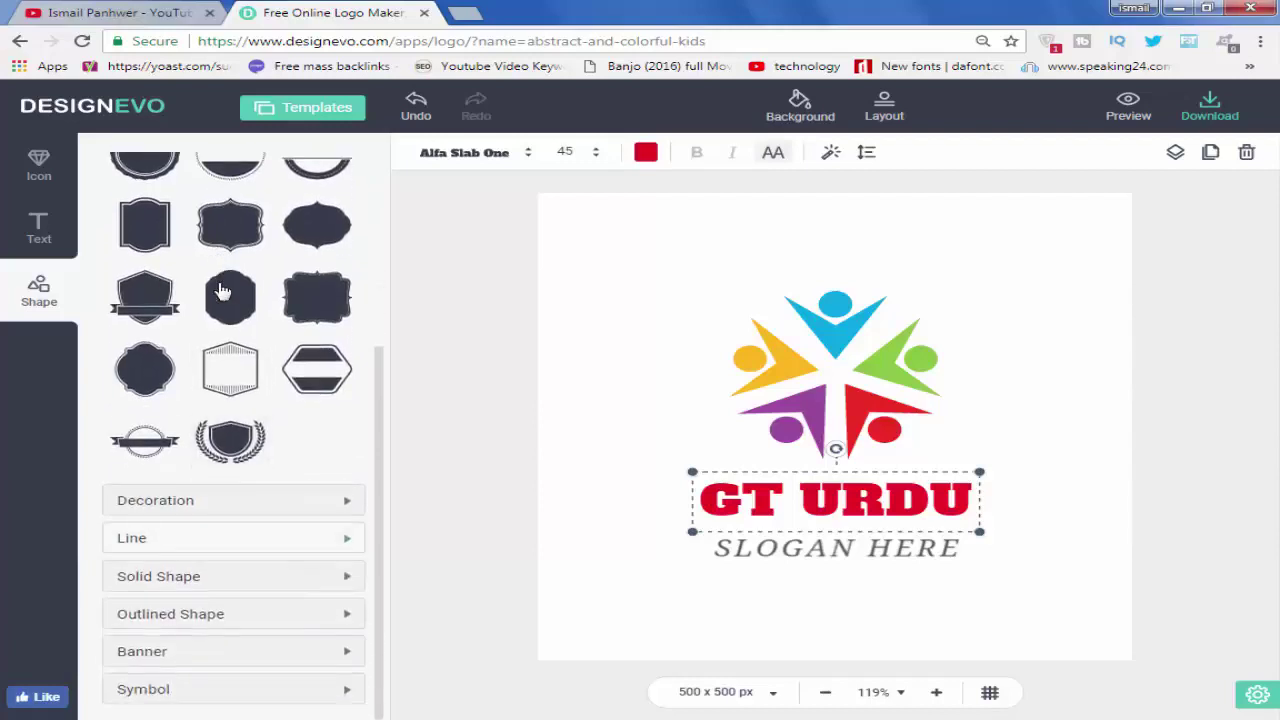
{"action": "scroll", "coordinate": [222, 290], "scroll_direction": "down", "scroll_amount": 1}
{"action": "scroll", "coordinate": [222, 290], "scroll_direction": "down", "scroll_amount": 3}
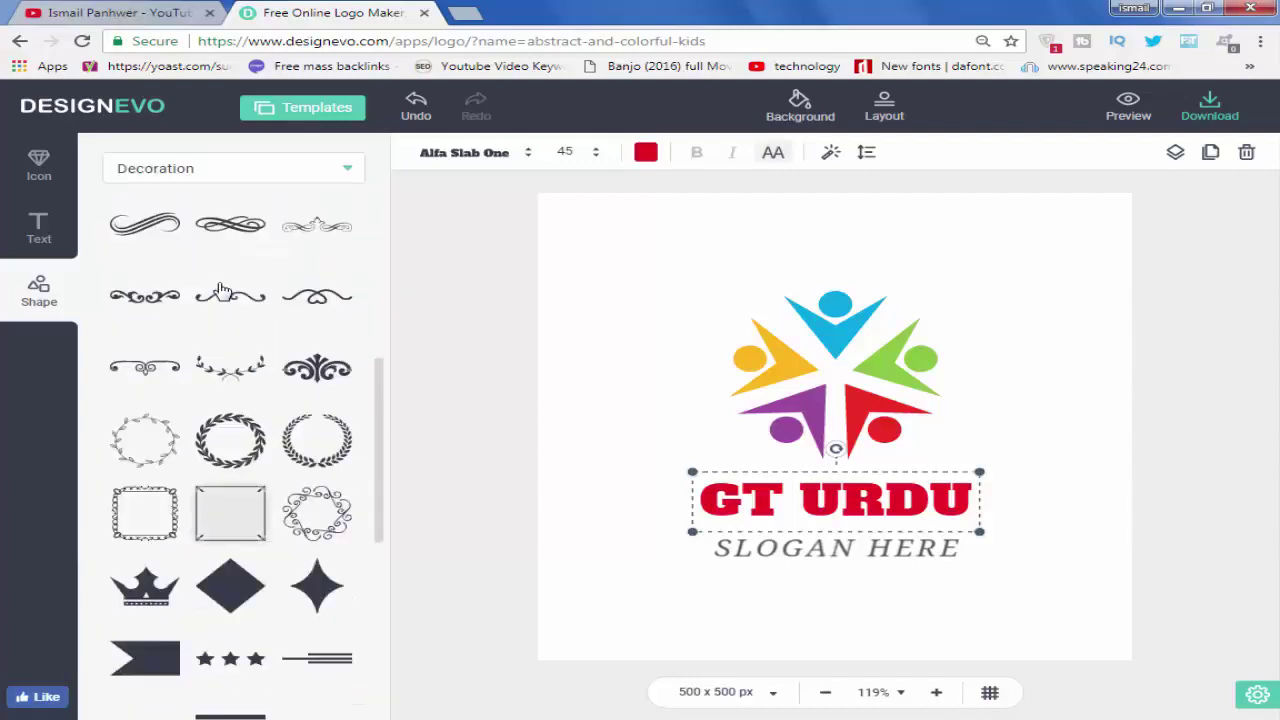
{"action": "scroll", "coordinate": [222, 290], "scroll_direction": "down", "scroll_amount": 2}
{"action": "scroll", "coordinate": [222, 290], "scroll_direction": "down", "scroll_amount": 1}
{"action": "scroll", "coordinate": [222, 290], "scroll_direction": "down", "scroll_amount": 2}
{"action": "scroll", "coordinate": [222, 290], "scroll_direction": "down", "scroll_amount": 2}
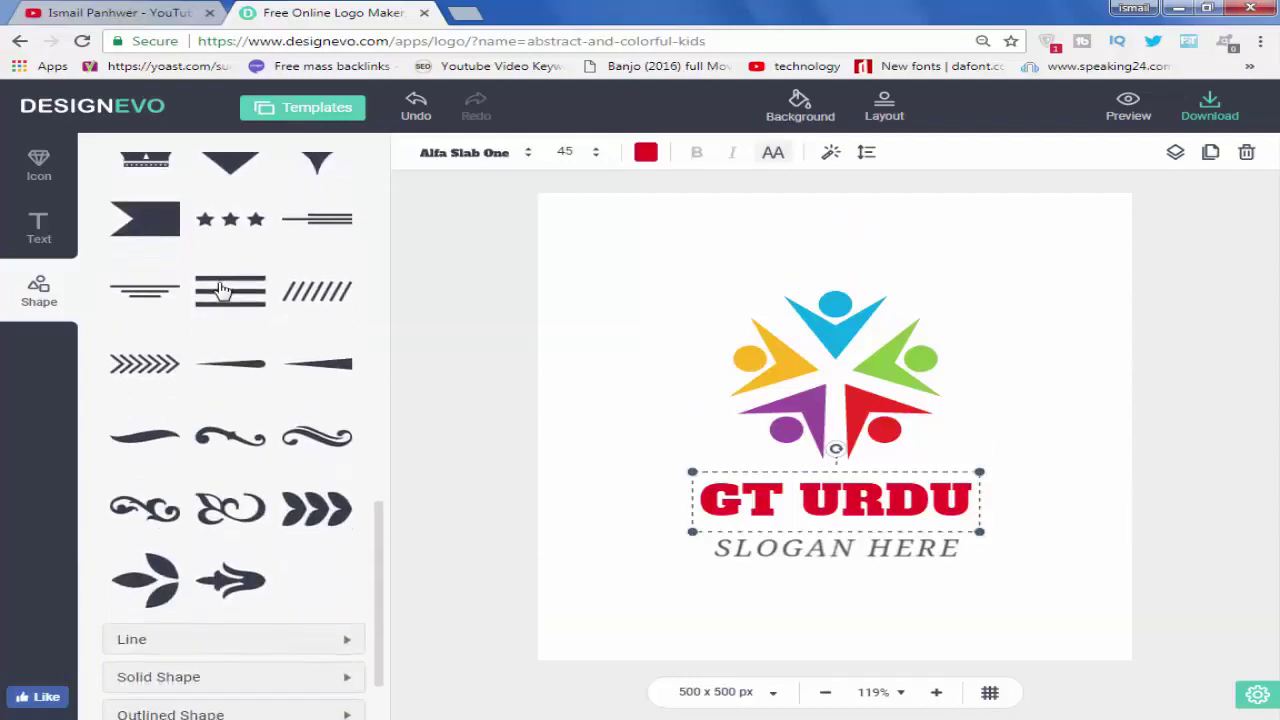
{"action": "scroll", "coordinate": [222, 290], "scroll_direction": "down", "scroll_amount": 1}
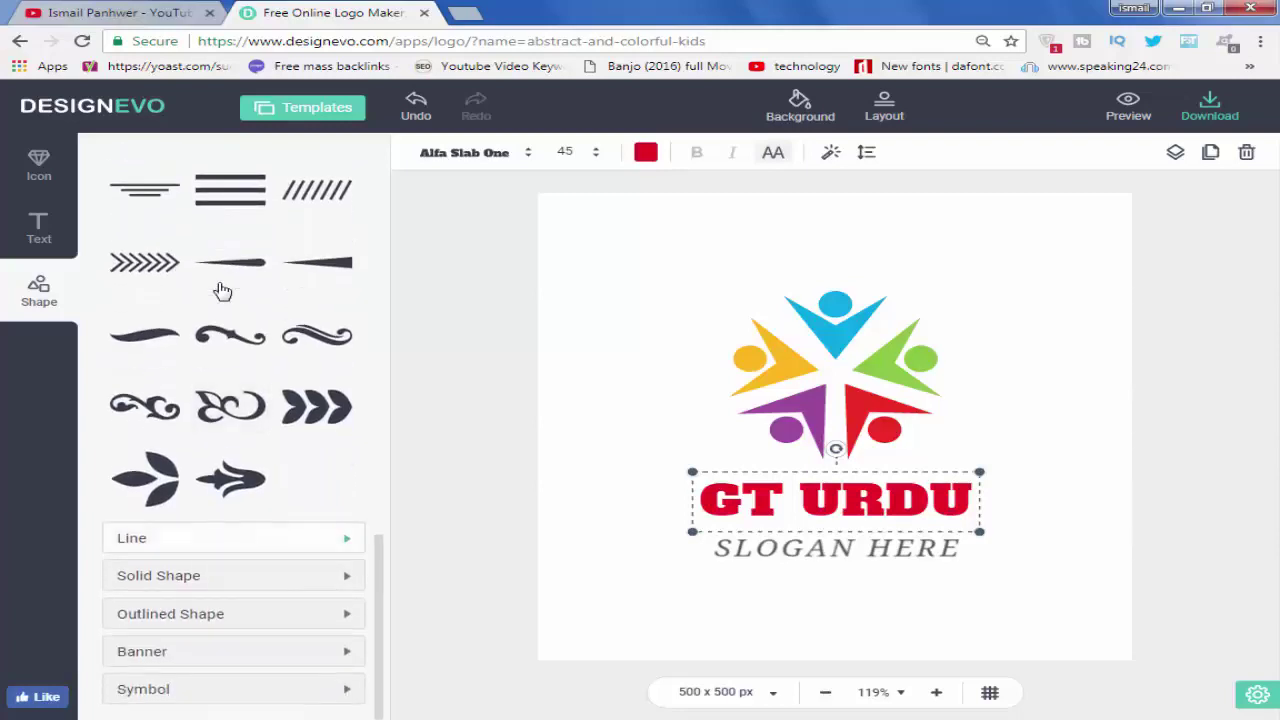
{"action": "scroll", "coordinate": [222, 290], "scroll_direction": "down", "scroll_amount": 2}
{"action": "scroll", "coordinate": [222, 290], "scroll_direction": "down", "scroll_amount": 2}
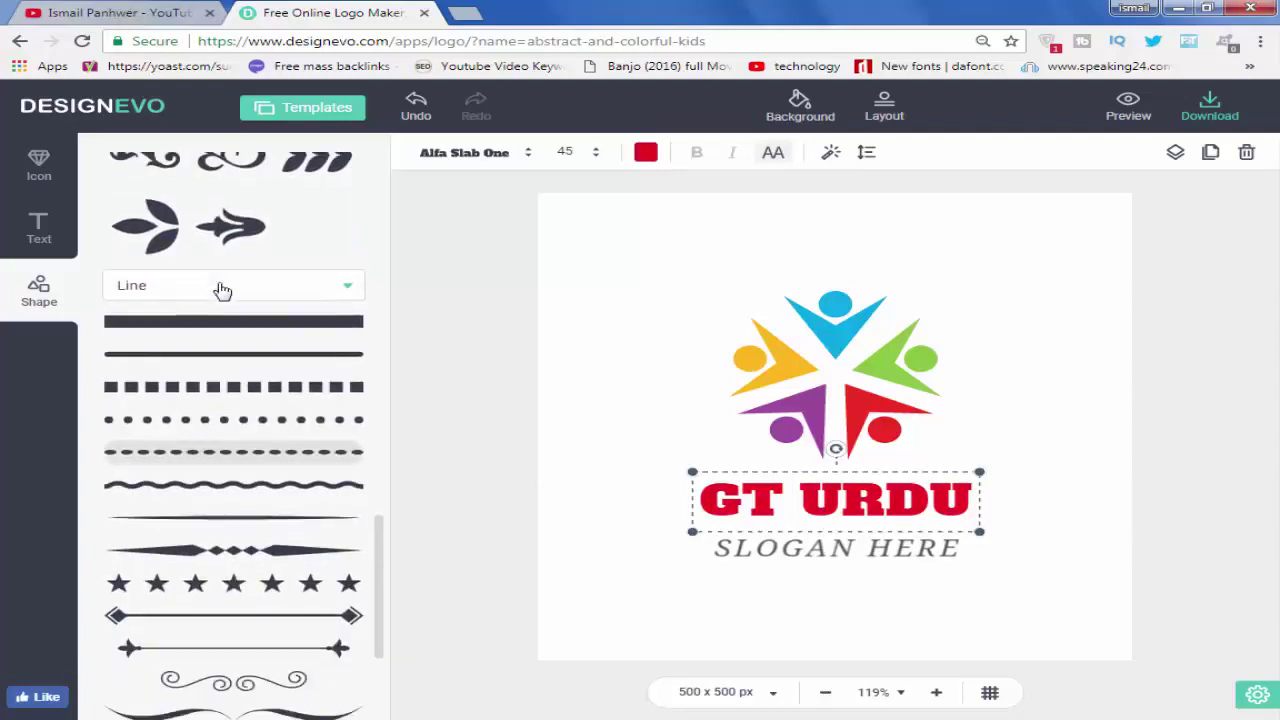
{"action": "scroll", "coordinate": [222, 290], "scroll_direction": "down", "scroll_amount": 1}
{"action": "scroll", "coordinate": [222, 290], "scroll_direction": "down", "scroll_amount": 1}
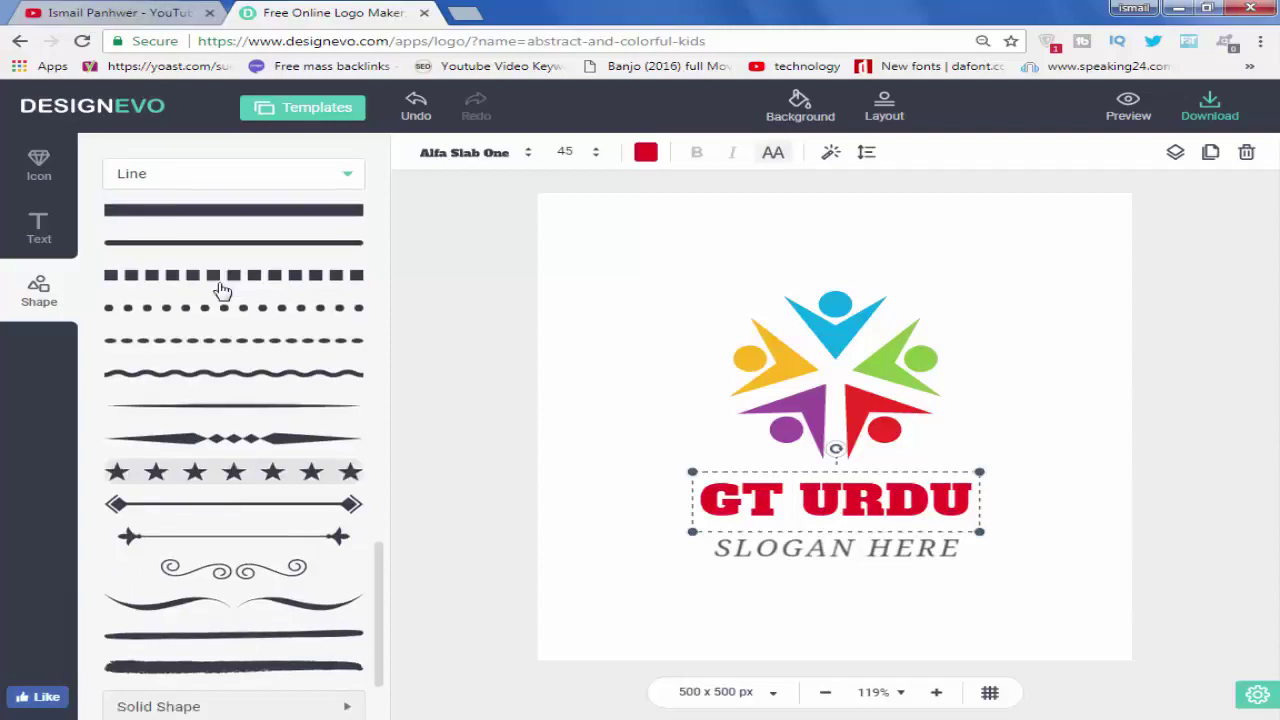
{"action": "scroll", "coordinate": [222, 290], "scroll_direction": "up", "scroll_amount": 1}
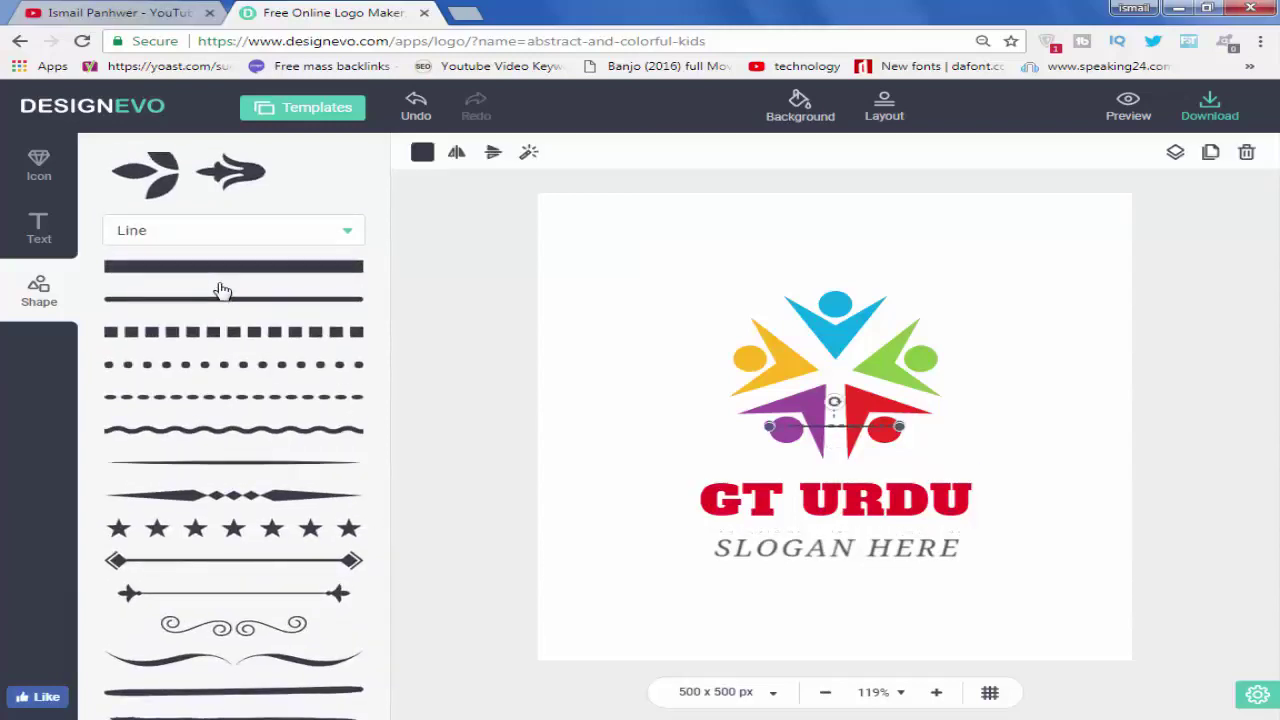
- Place the line just above GT URDU, stretch it to the text width, and centre it
{"action": "key", "text": "Left"}
{"action": "key", "text": "Left"}
{"action": "key", "text": "Left"}
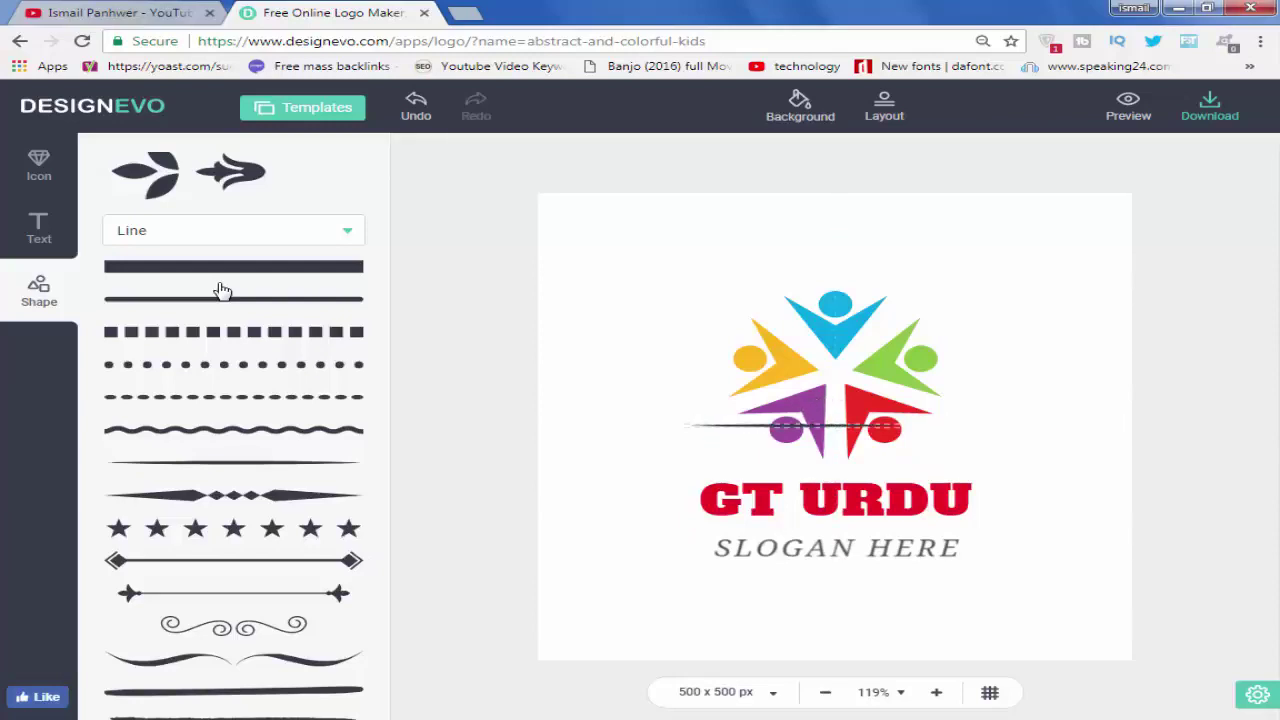
{"action": "key", "text": "Down"}
{"action": "key", "text": "Down"}
{"action": "key", "text": "Down"}
{"action": "key", "text": "Right"}
{"action": "key", "text": "Right"}
{"action": "key", "text": "Down"}
{"action": "key", "text": "Down"}
{"action": "key", "text": "Down"}
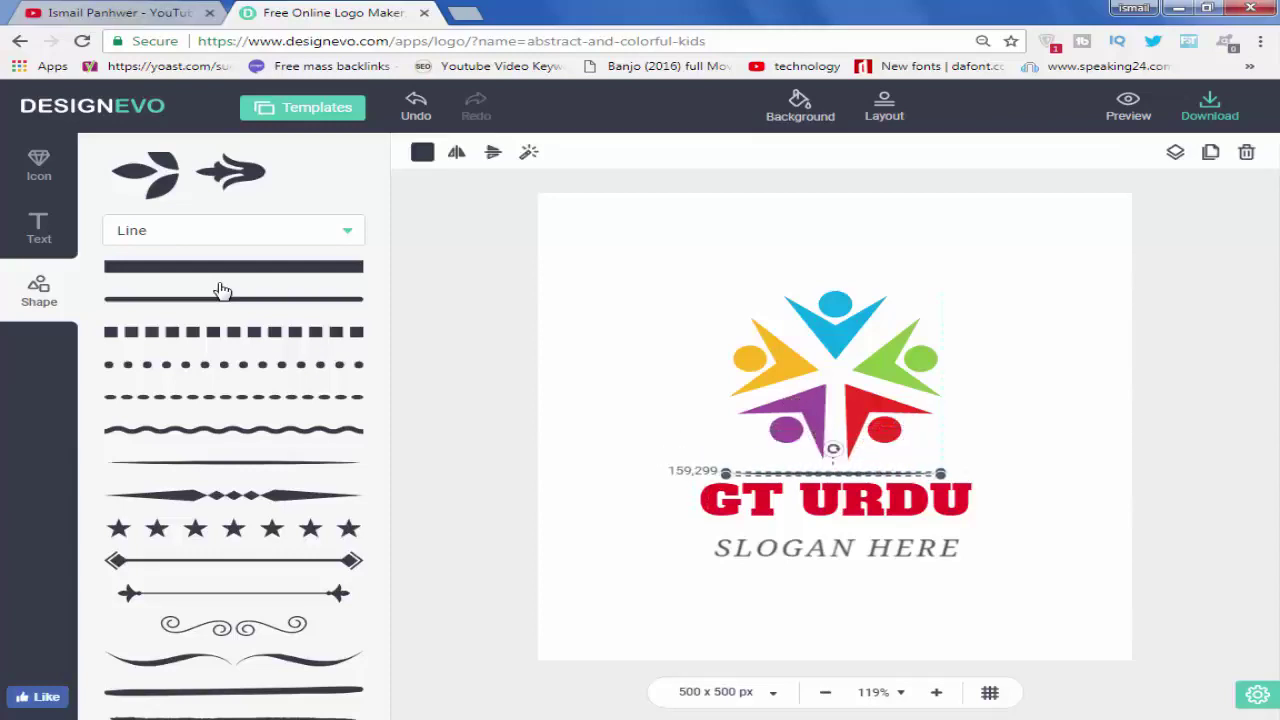
{"action": "key", "text": "Left"}
{"action": "key", "text": "Left"}
{"action": "key", "text": "Left"}
{"action": "key", "text": "Down"}
{"action": "key", "text": "Down"}
{"action": "key", "text": "Down"}
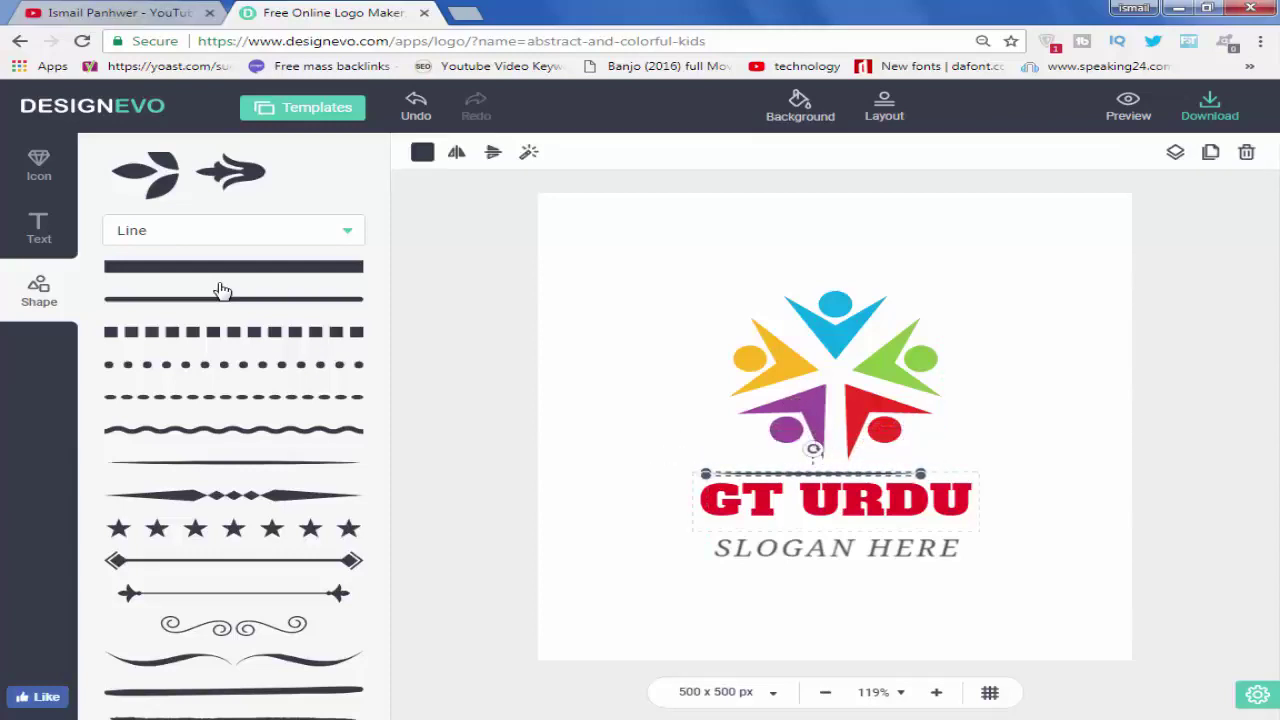
{"action": "left_click_drag", "start_coordinate": [921, 473], "coordinate": [969, 472]}
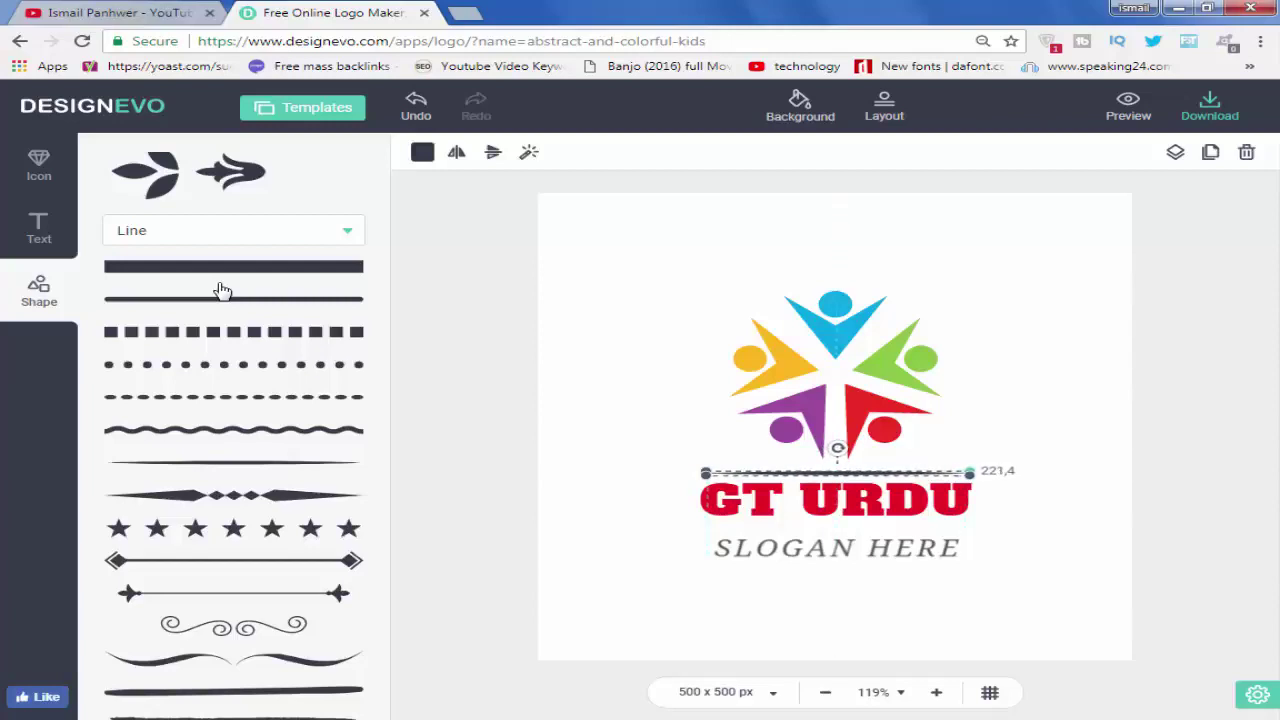
{"action": "left_click_drag", "start_coordinate": [837, 472], "coordinate": [846, 472]}
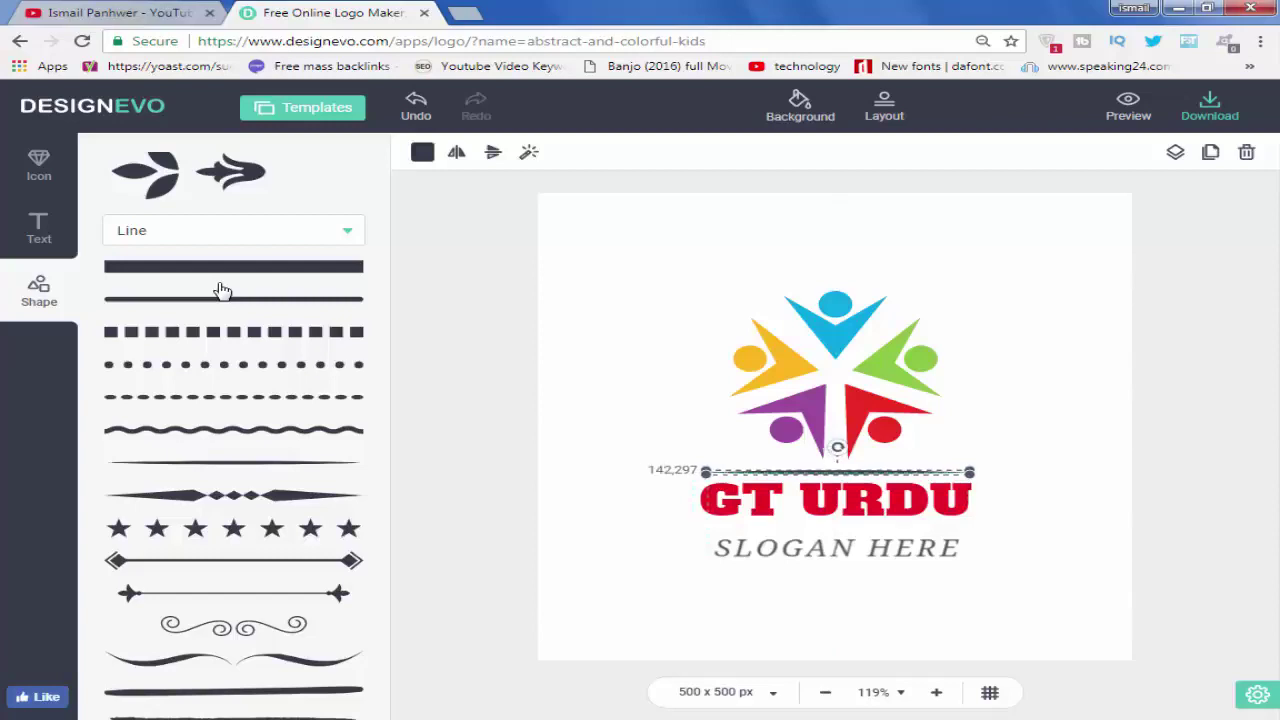
{"action": "key", "text": "Left"}
{"action": "key", "text": "Left"}
{"action": "key", "text": "Left"}
{"action": "key", "text": "Left"}
{"action": "key", "text": "Left"}
{"action": "key", "text": "Left"}
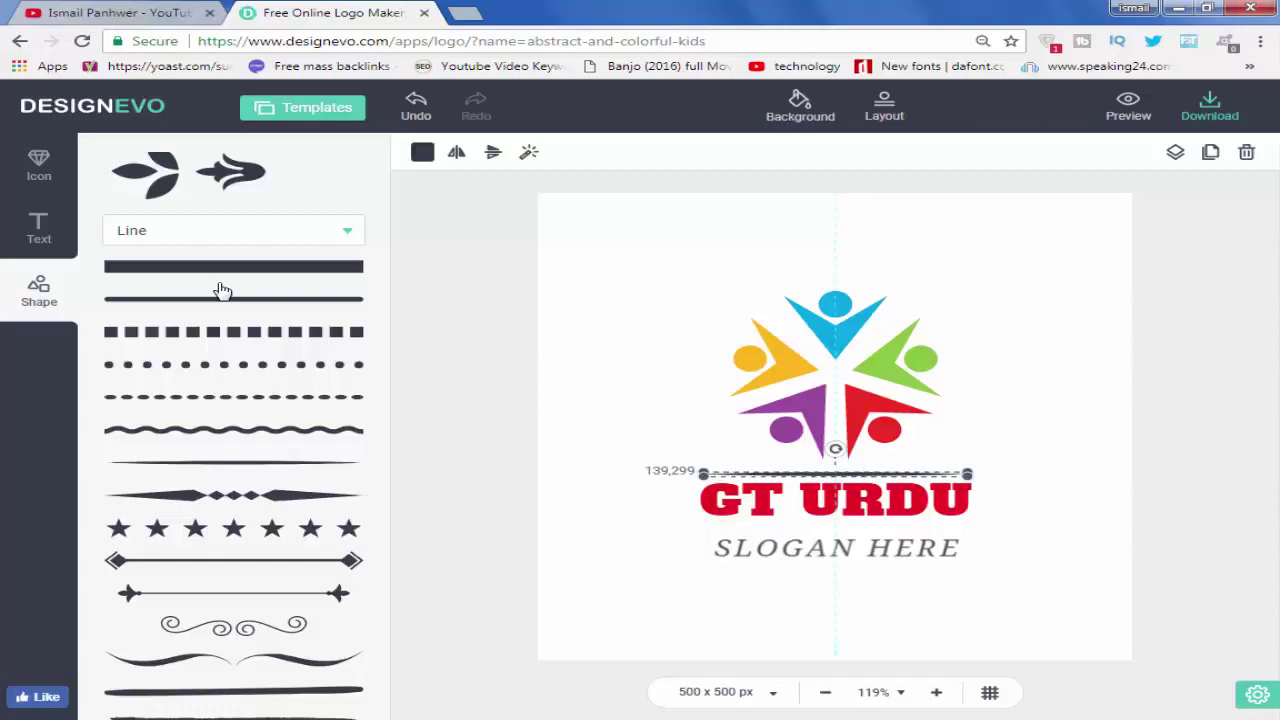
{"action": "key", "text": "Escape"}
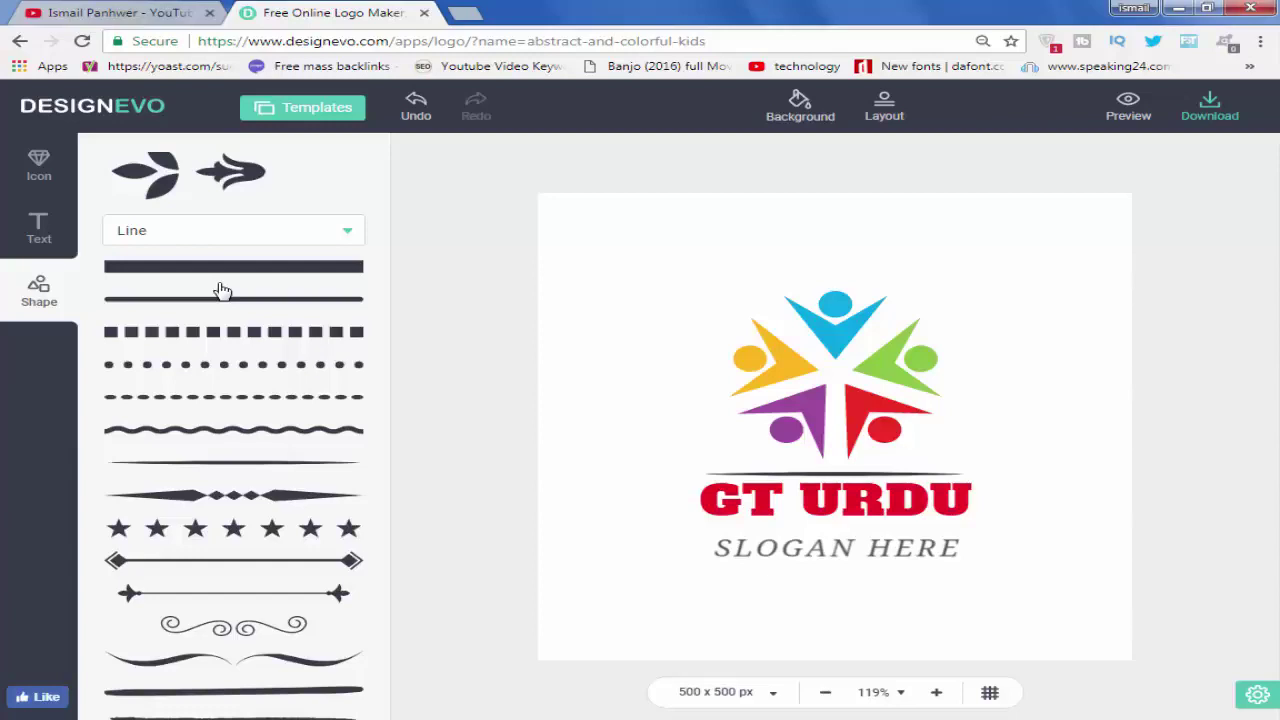
- Scroll down through the Shape categories and back up again
{"action": "scroll", "coordinate": [222, 290], "scroll_direction": "down", "scroll_amount": 2}
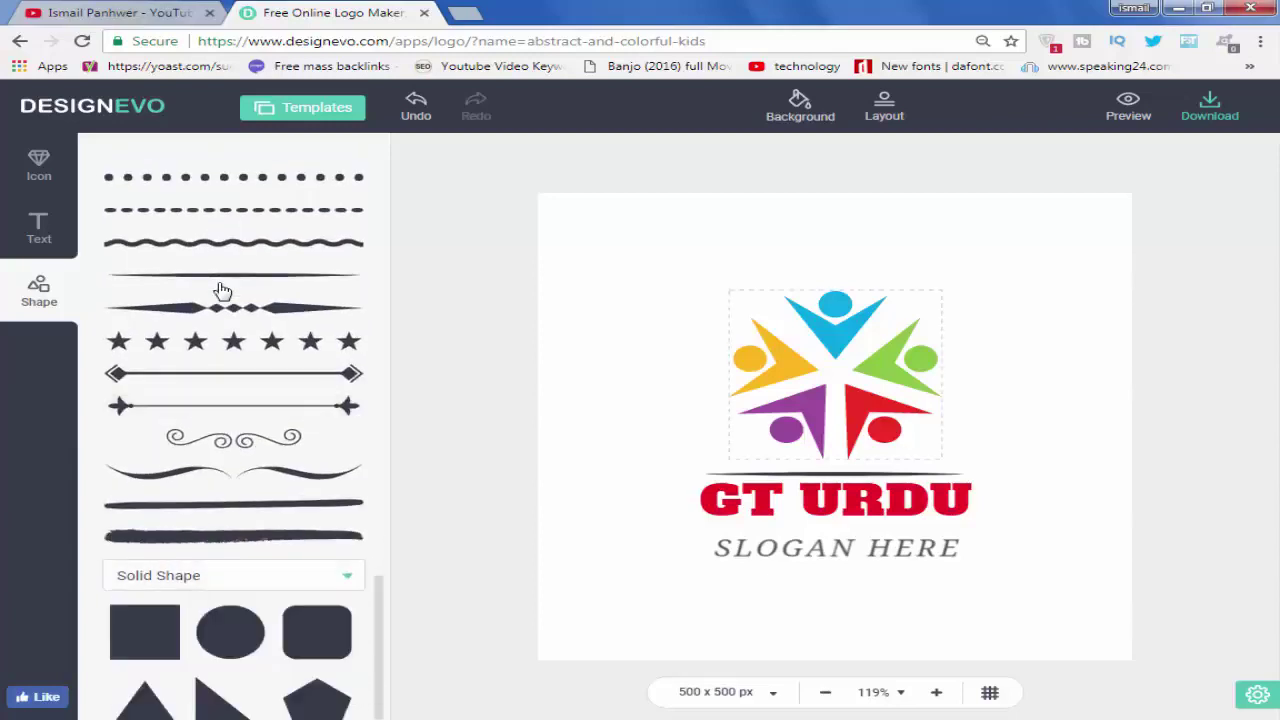
{"action": "scroll", "coordinate": [222, 290], "scroll_direction": "down", "scroll_amount": 1}
{"action": "scroll", "coordinate": [222, 290], "scroll_direction": "down", "scroll_amount": 1}
{"action": "scroll", "coordinate": [222, 290], "scroll_direction": "down", "scroll_amount": 3}
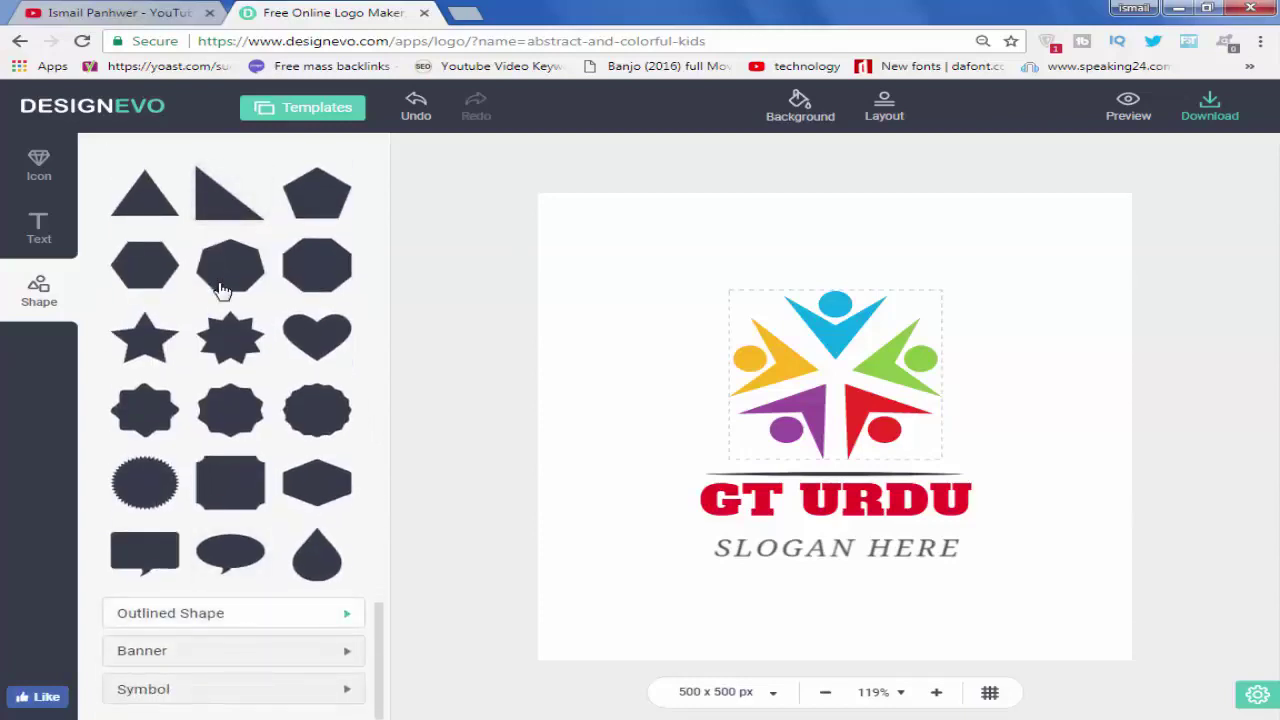
{"action": "scroll", "coordinate": [222, 290], "scroll_direction": "down", "scroll_amount": 2}
{"action": "scroll", "coordinate": [222, 290], "scroll_direction": "down", "scroll_amount": 3}
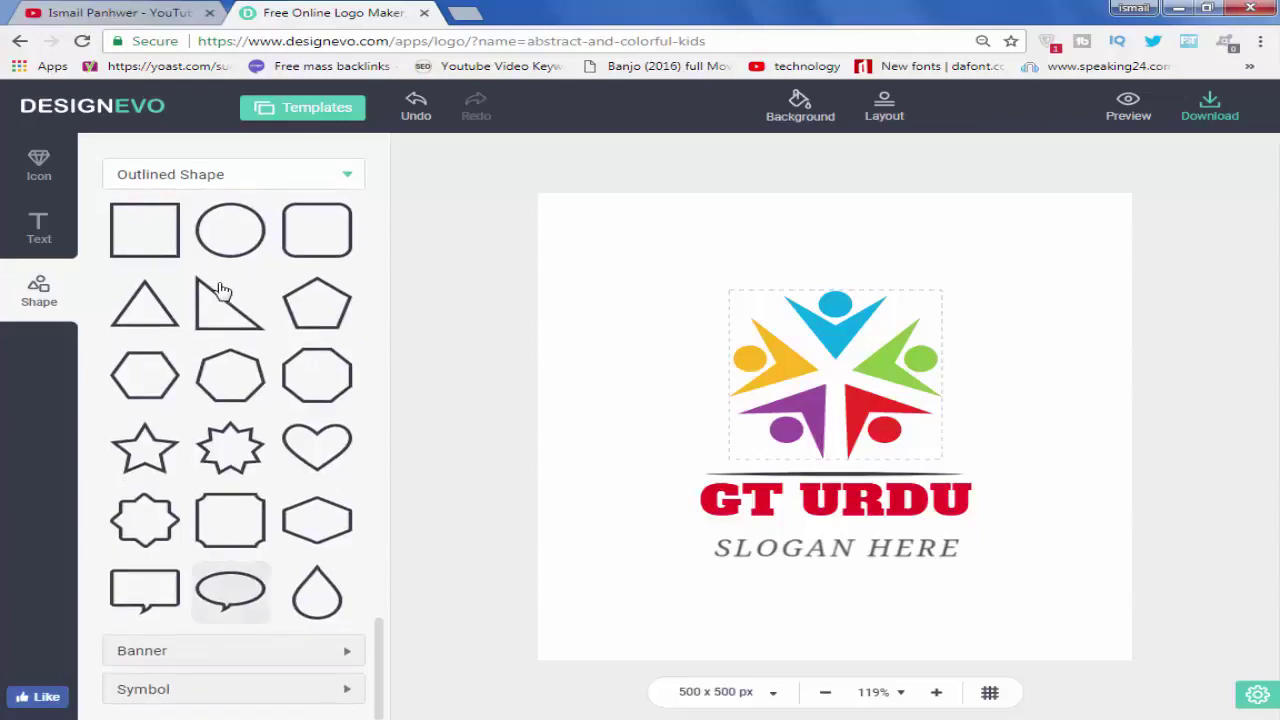
{"action": "scroll", "coordinate": [222, 290], "scroll_direction": "down", "scroll_amount": 1}
{"action": "scroll", "coordinate": [222, 290], "scroll_direction": "down", "scroll_amount": 3}
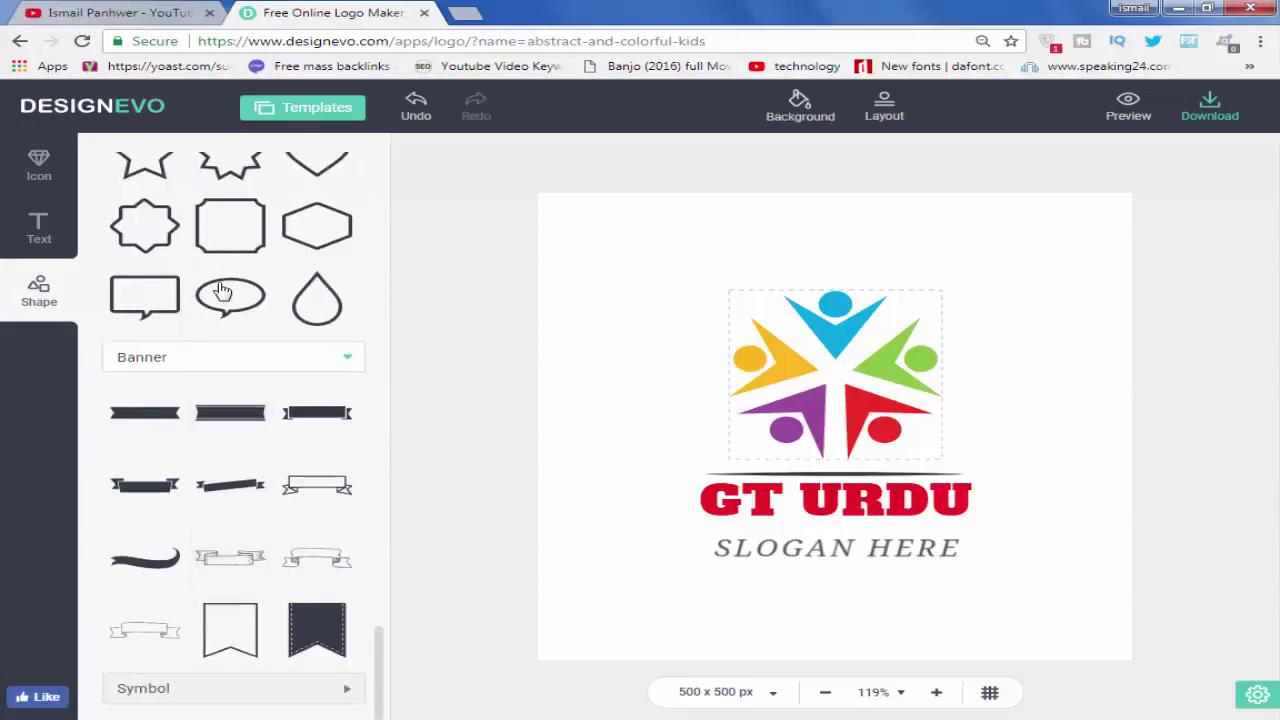
{"action": "scroll", "coordinate": [222, 290], "scroll_direction": "down", "scroll_amount": 3}
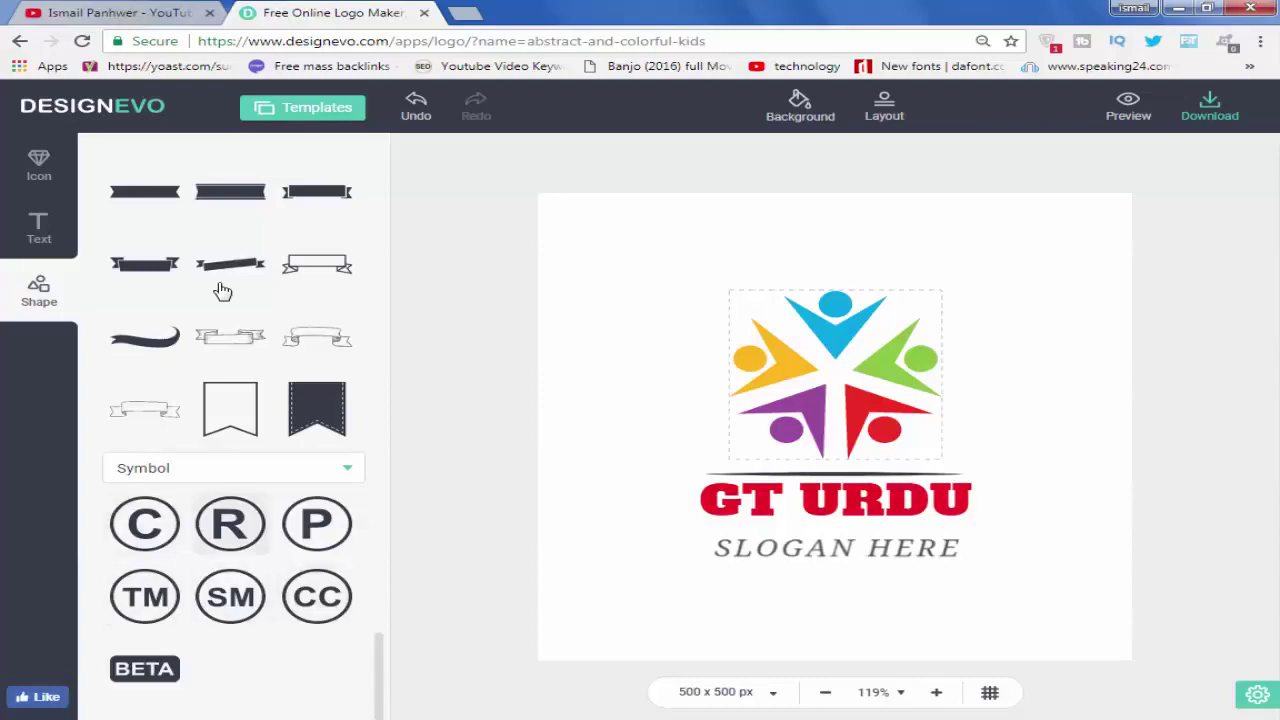
{"action": "scroll", "coordinate": [222, 290], "scroll_direction": "up", "scroll_amount": 1}
{"action": "scroll", "coordinate": [222, 290], "scroll_direction": "up", "scroll_amount": 3}
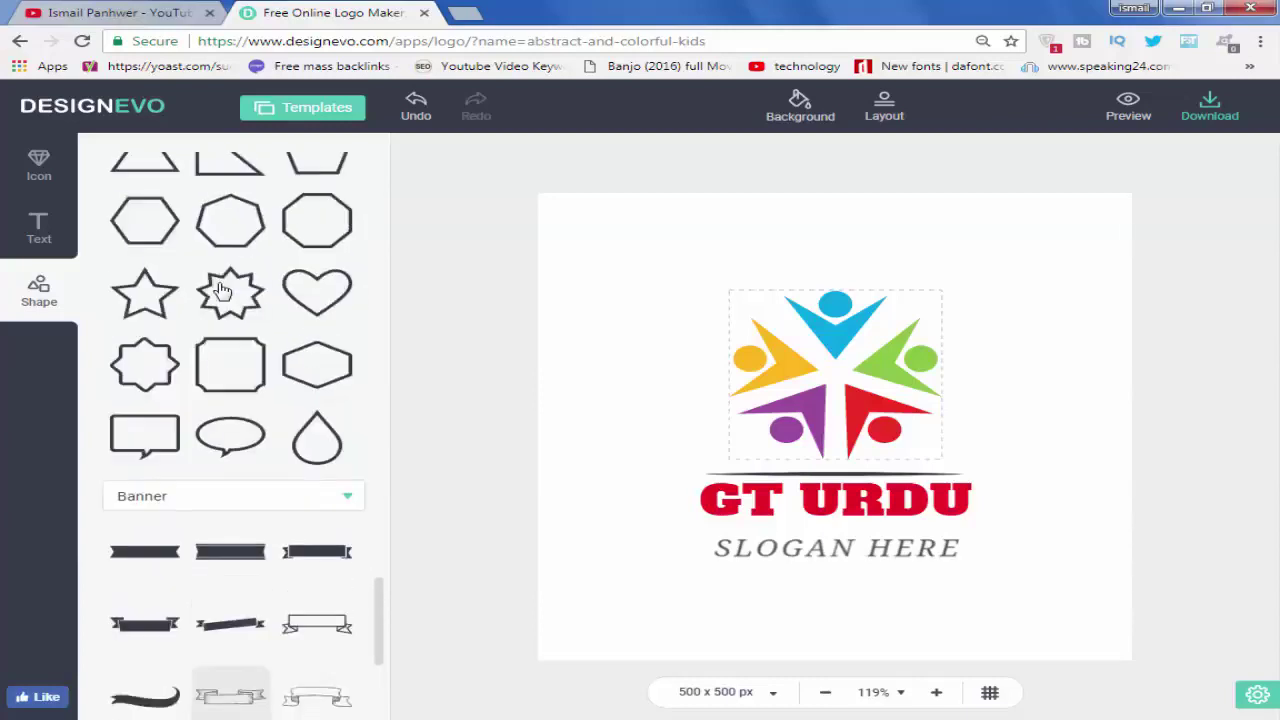
{"action": "scroll", "coordinate": [222, 290], "scroll_direction": "up", "scroll_amount": 2}
{"action": "scroll", "coordinate": [222, 290], "scroll_direction": "up", "scroll_amount": 2}
{"action": "scroll", "coordinate": [222, 290], "scroll_direction": "up", "scroll_amount": 2}
{"action": "scroll", "coordinate": [222, 290], "scroll_direction": "up", "scroll_amount": 3}
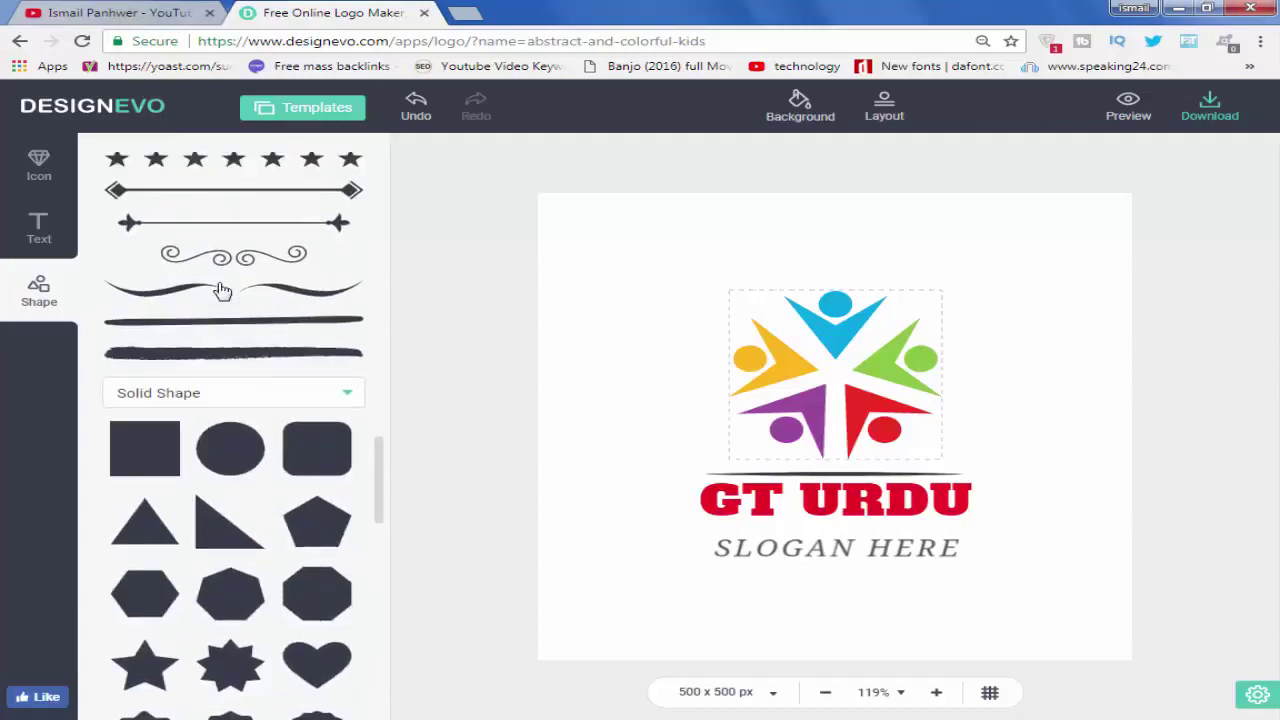
{"action": "scroll", "coordinate": [222, 290], "scroll_direction": "up", "scroll_amount": 3}
{"action": "scroll", "coordinate": [222, 290], "scroll_direction": "up", "scroll_amount": 3}
{"action": "scroll", "coordinate": [222, 290], "scroll_direction": "up", "scroll_amount": 2}
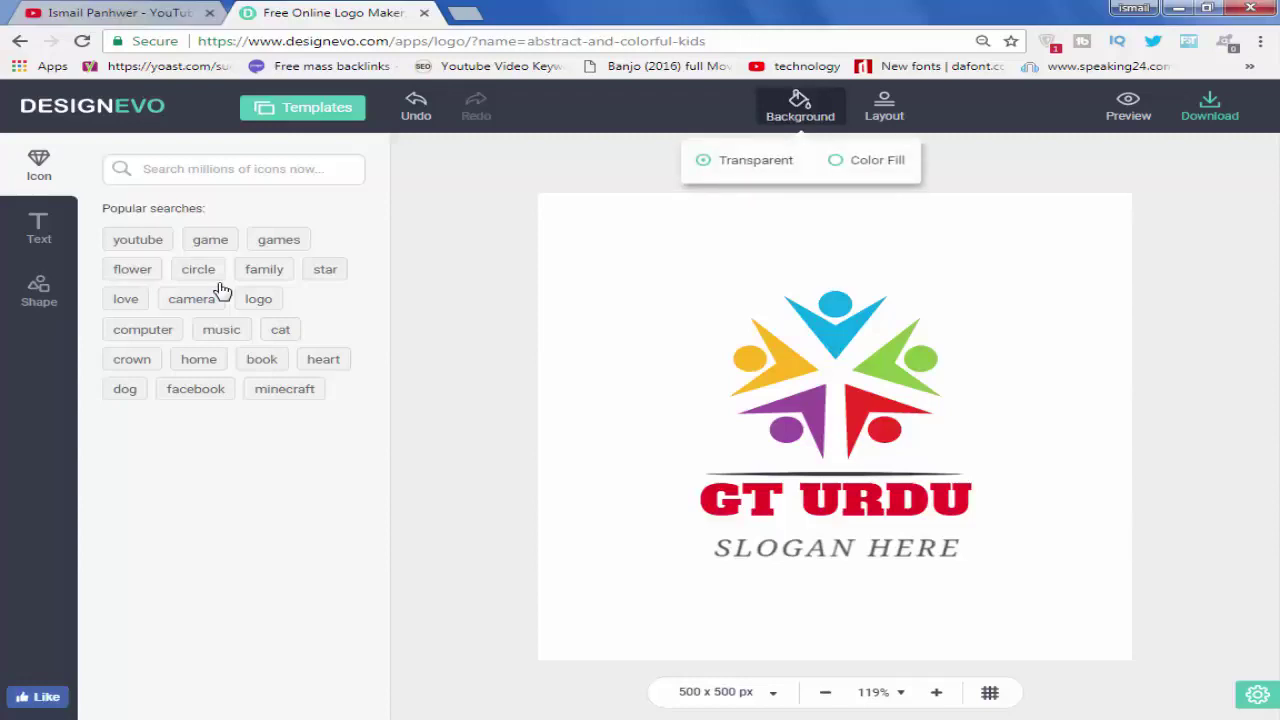
- Try Color Fill, revert the background to Transparent, and open the 500 × 500 px canvas size
{"action": "left_click", "coordinate": [835, 160]}
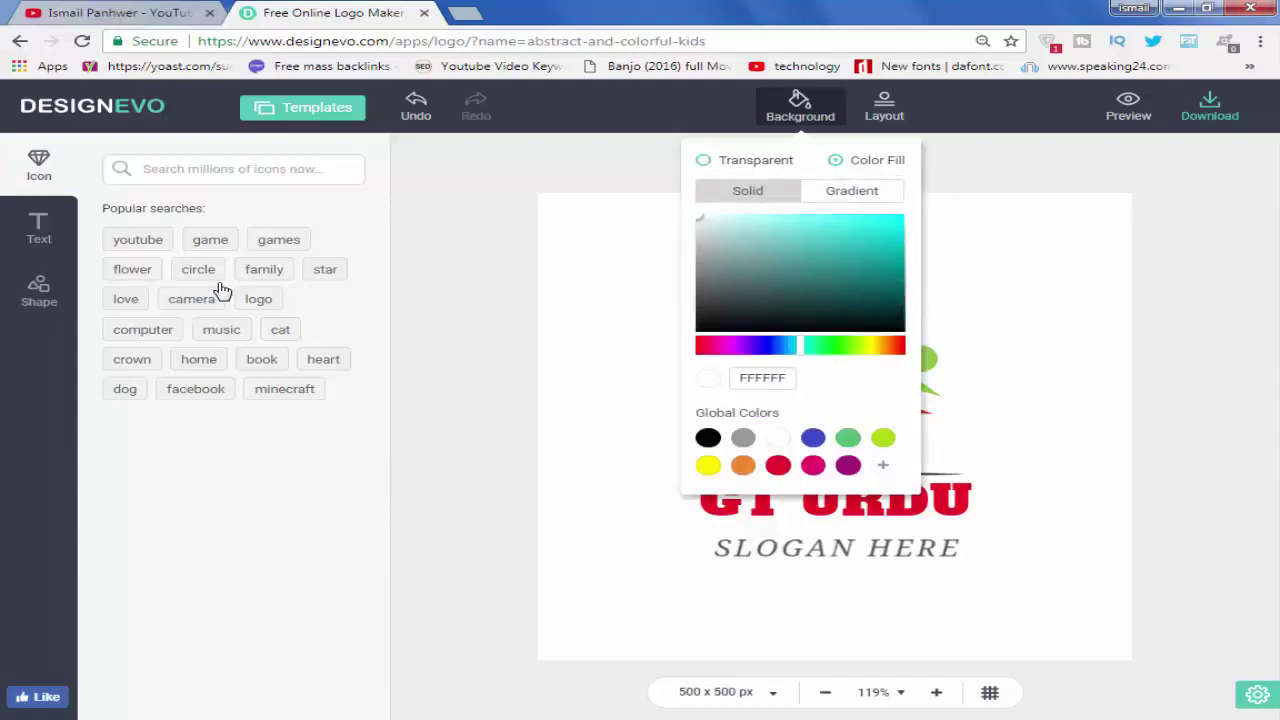
{"action": "left_click", "coordinate": [703, 160]}
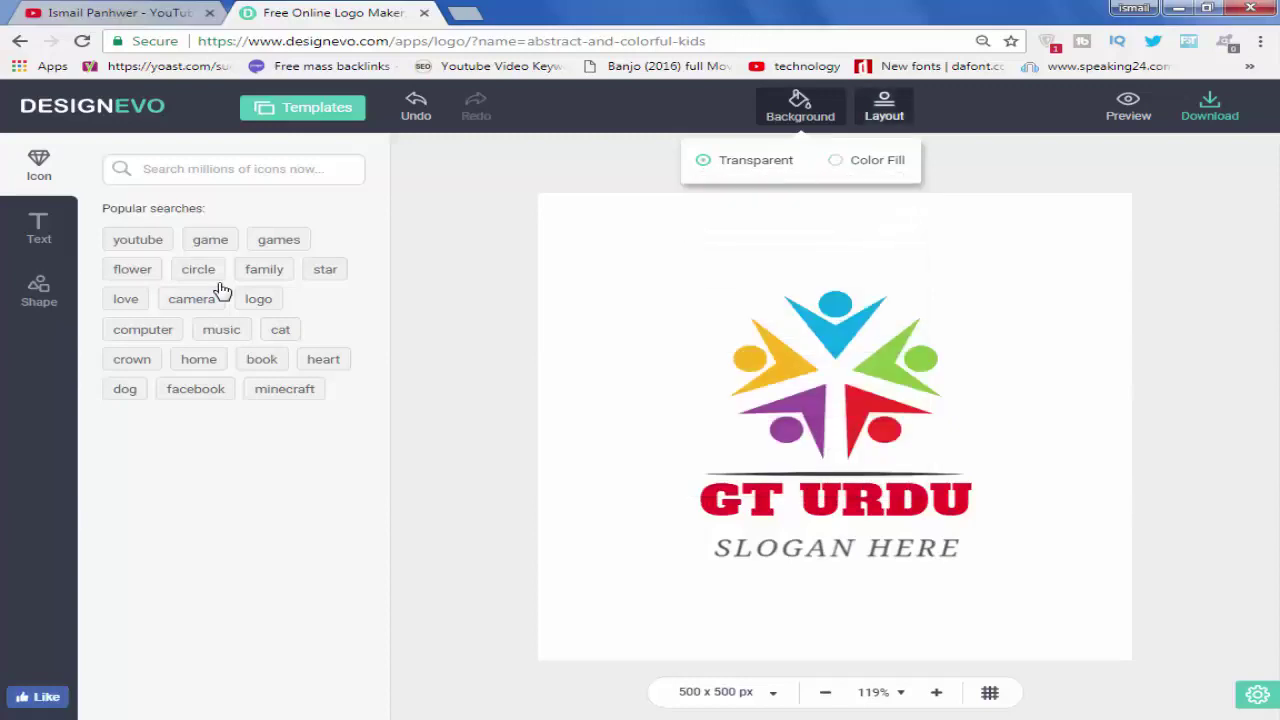
{"action": "left_click", "coordinate": [884, 106]}
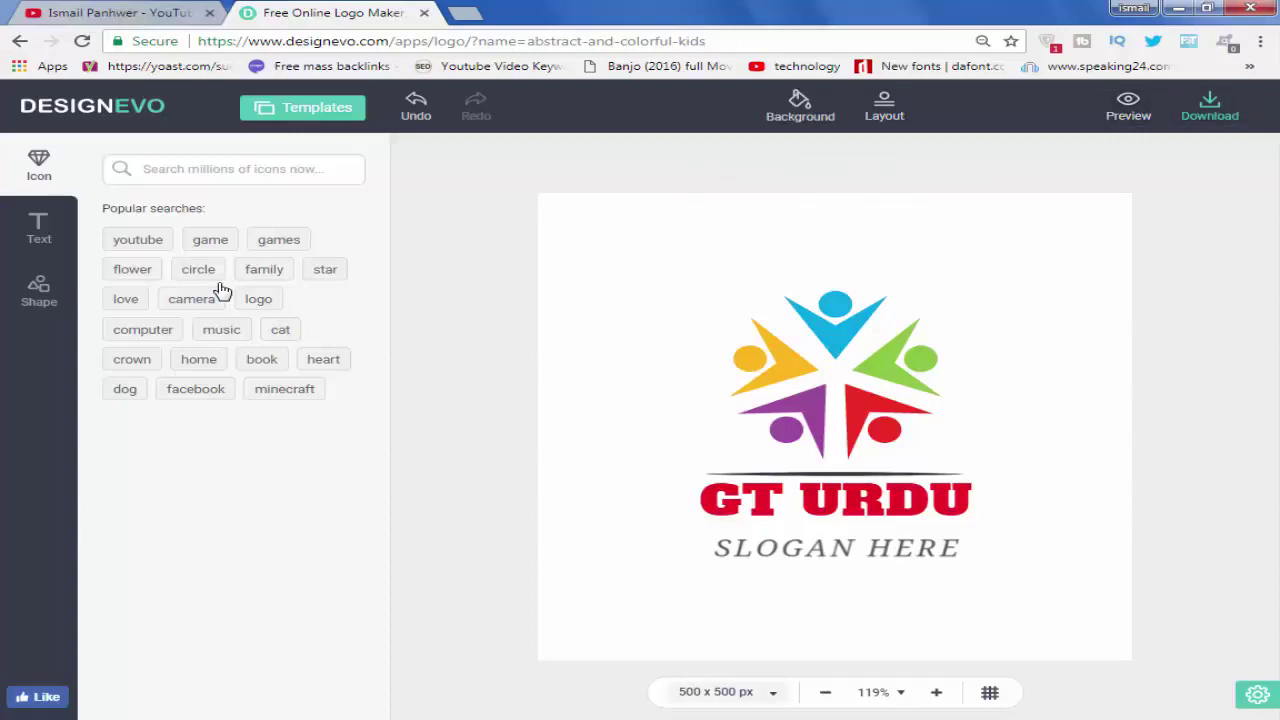
{"action": "left_click", "coordinate": [727, 691]}
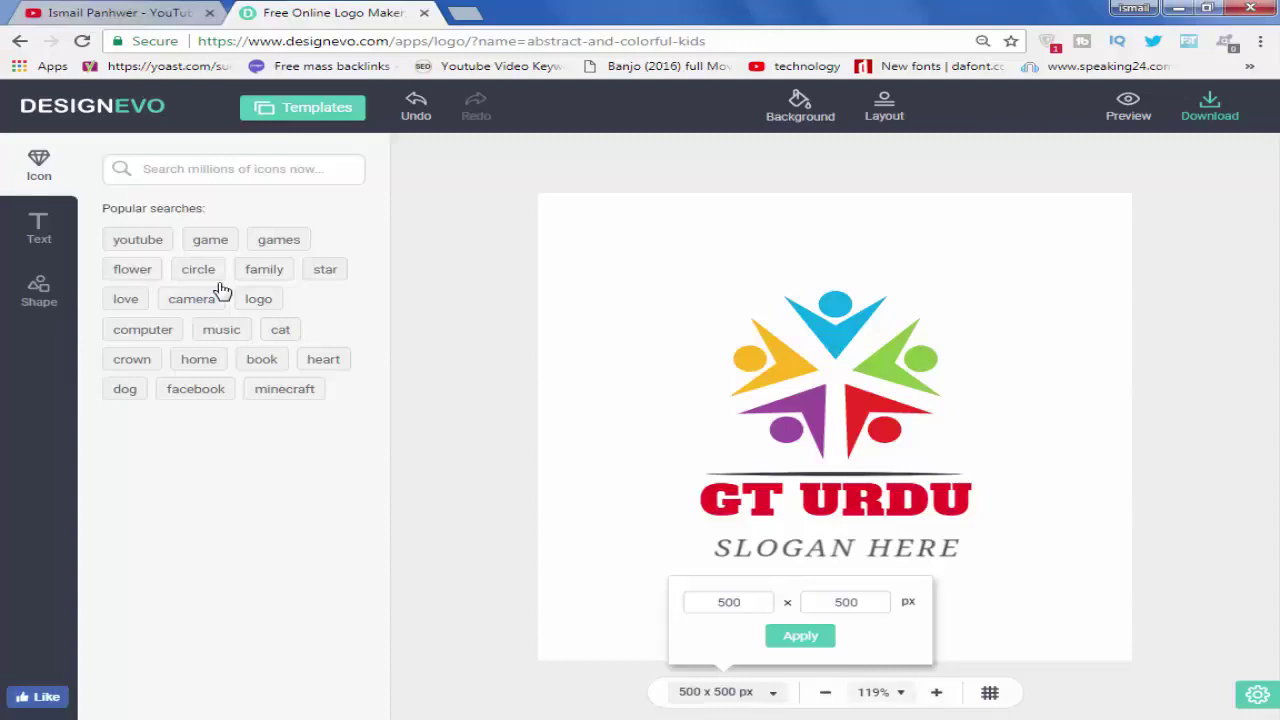
- Close the canvas size settings so the logo saves and downloads as designevo (1).zip
{"action": "left_click", "coordinate": [221, 290]}
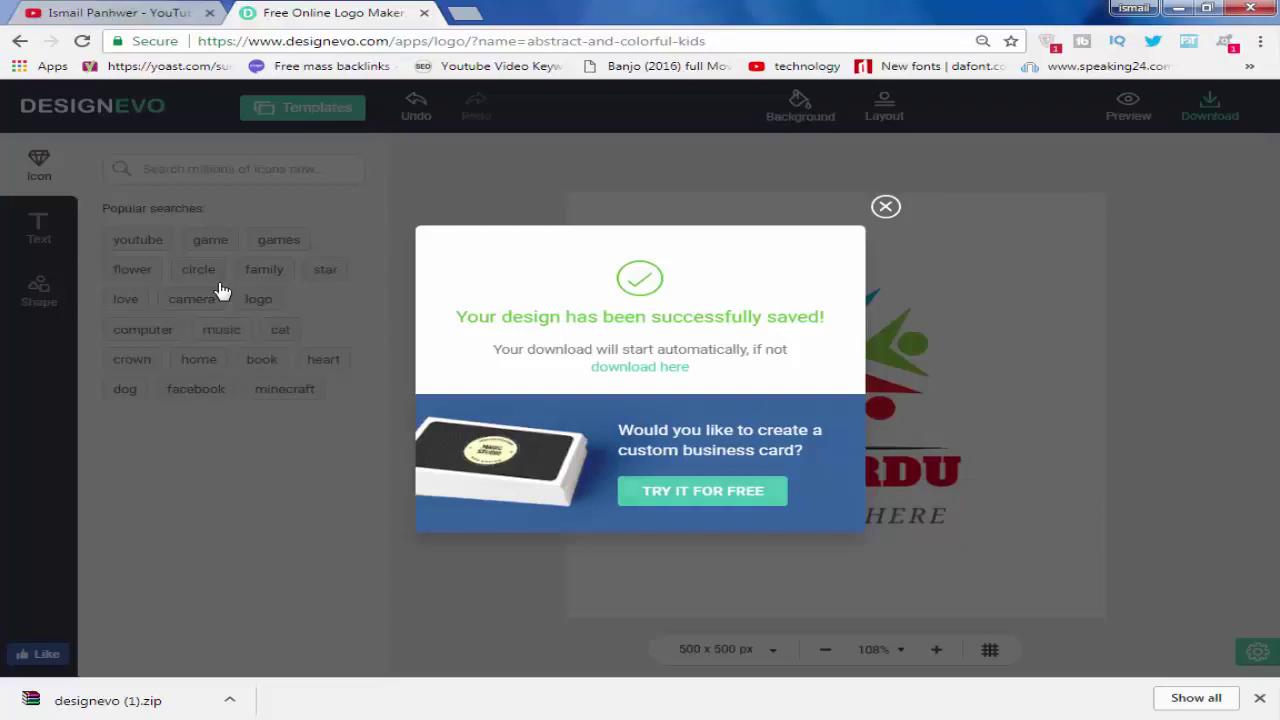
- Dismiss the design-saved message and show the downloaded designevo (1).zip in its folder
{"action": "left_click", "coordinate": [221, 290]}
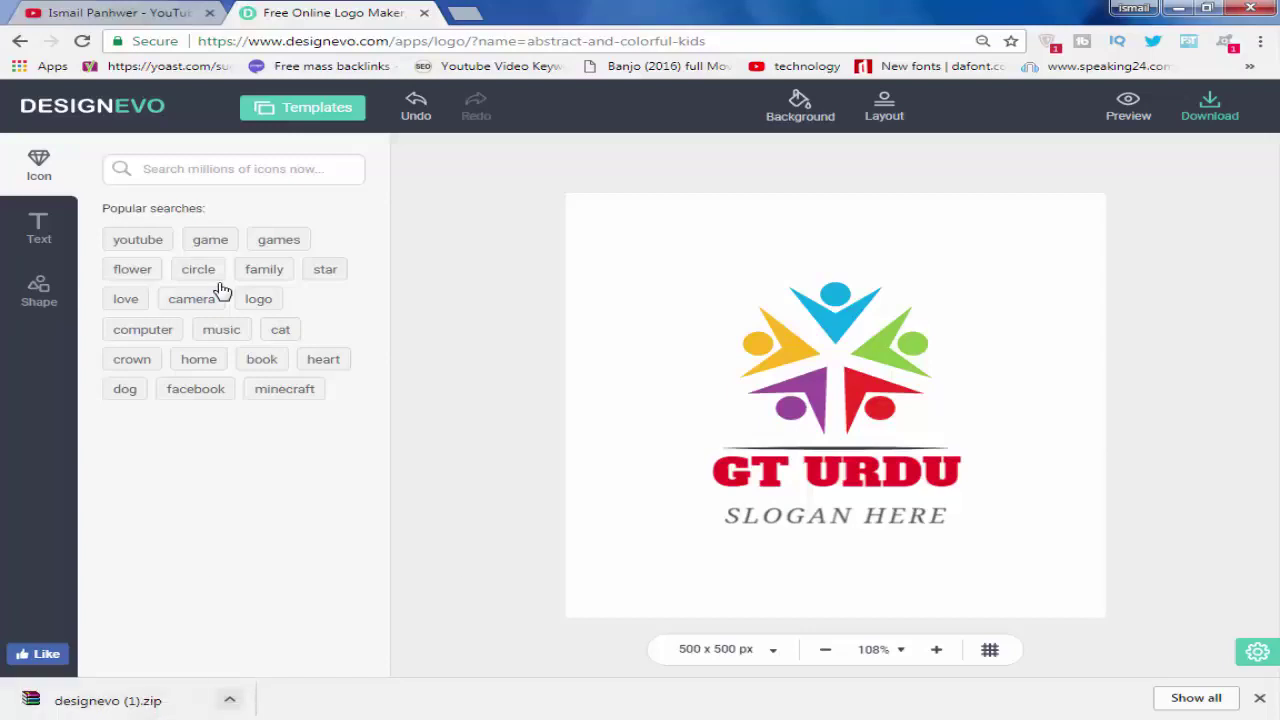
{"action": "left_click", "coordinate": [229, 700]}
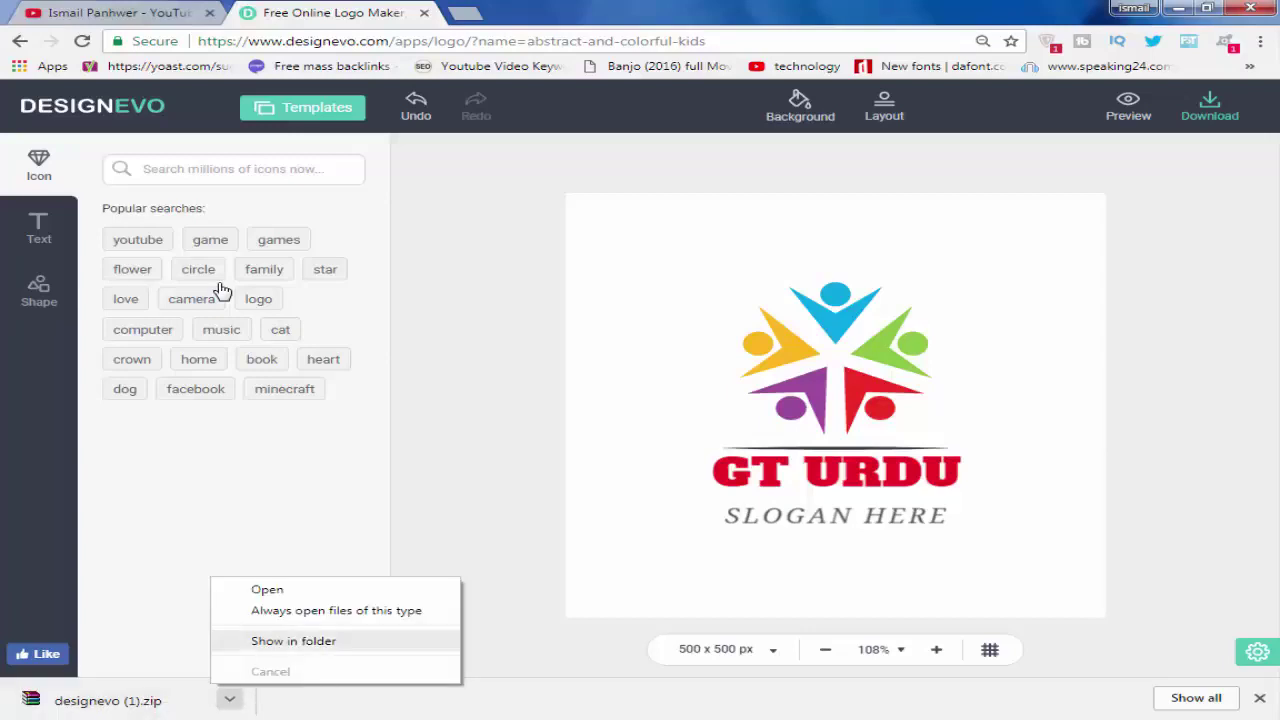
{"action": "key", "text": "Escape"}
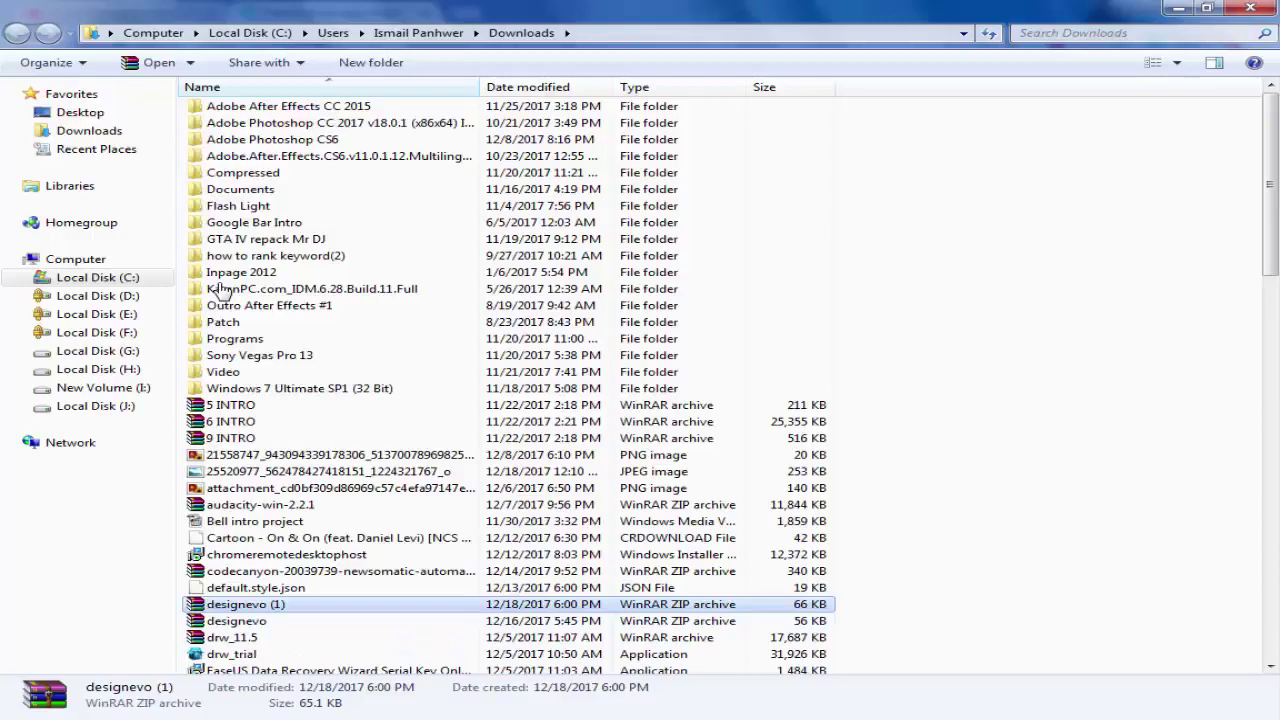
- Open the designevo (1) archive from Downloads in WinRAR
{"action": "key", "text": "shift+F10"}
{"action": "key", "text": "Escape"}
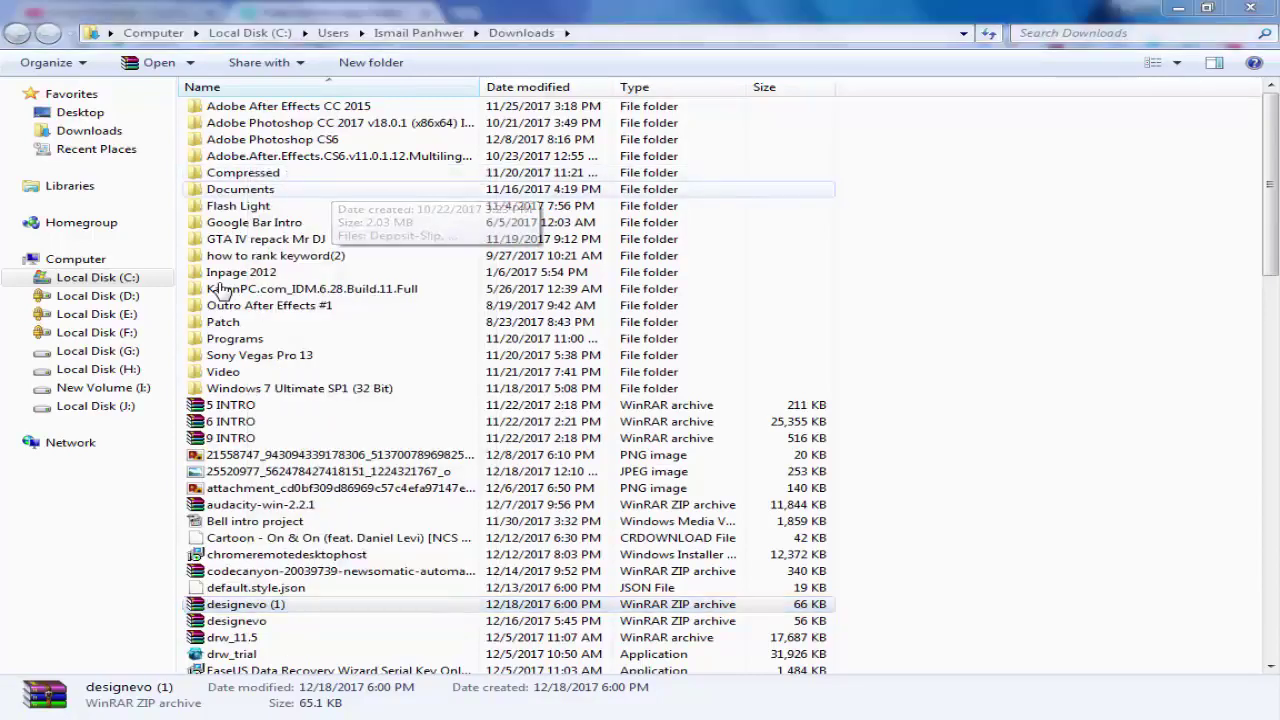
{"action": "key", "text": "Return"}
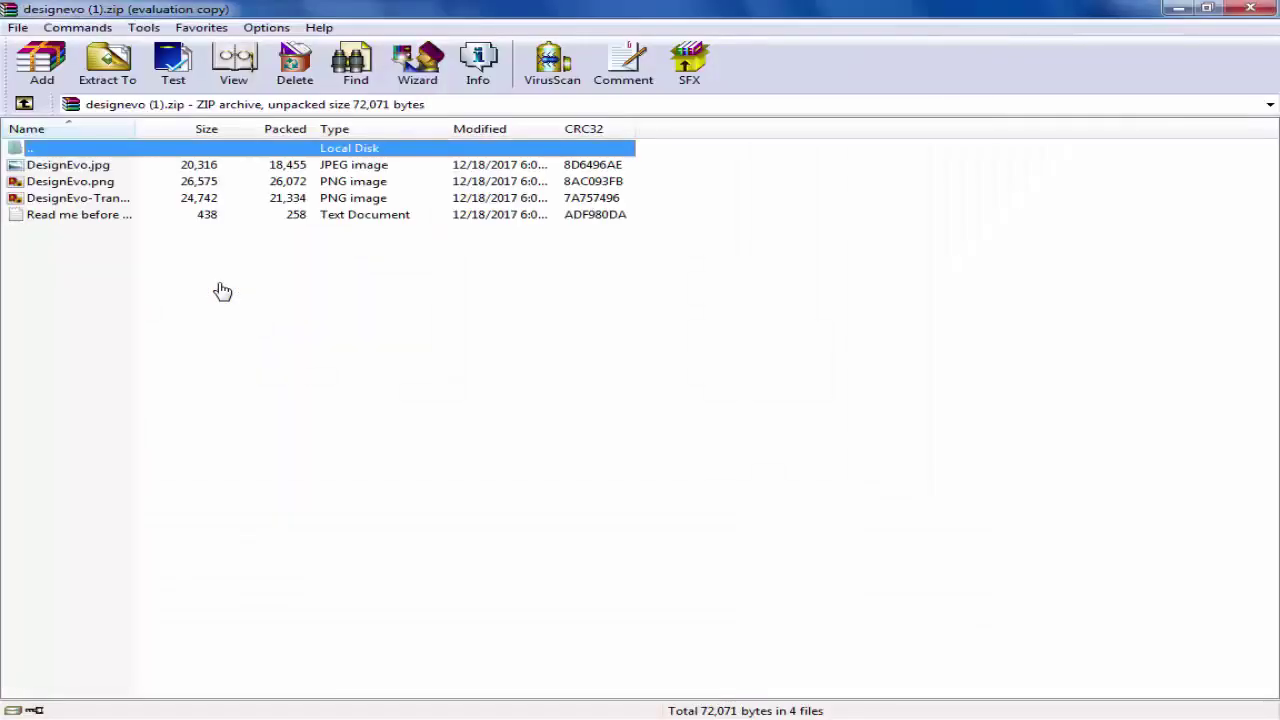
{"action": "key", "text": "Down"}
{"action": "key", "text": "Down"}
{"action": "key", "text": "Down"}
{"action": "key", "text": "Down"}
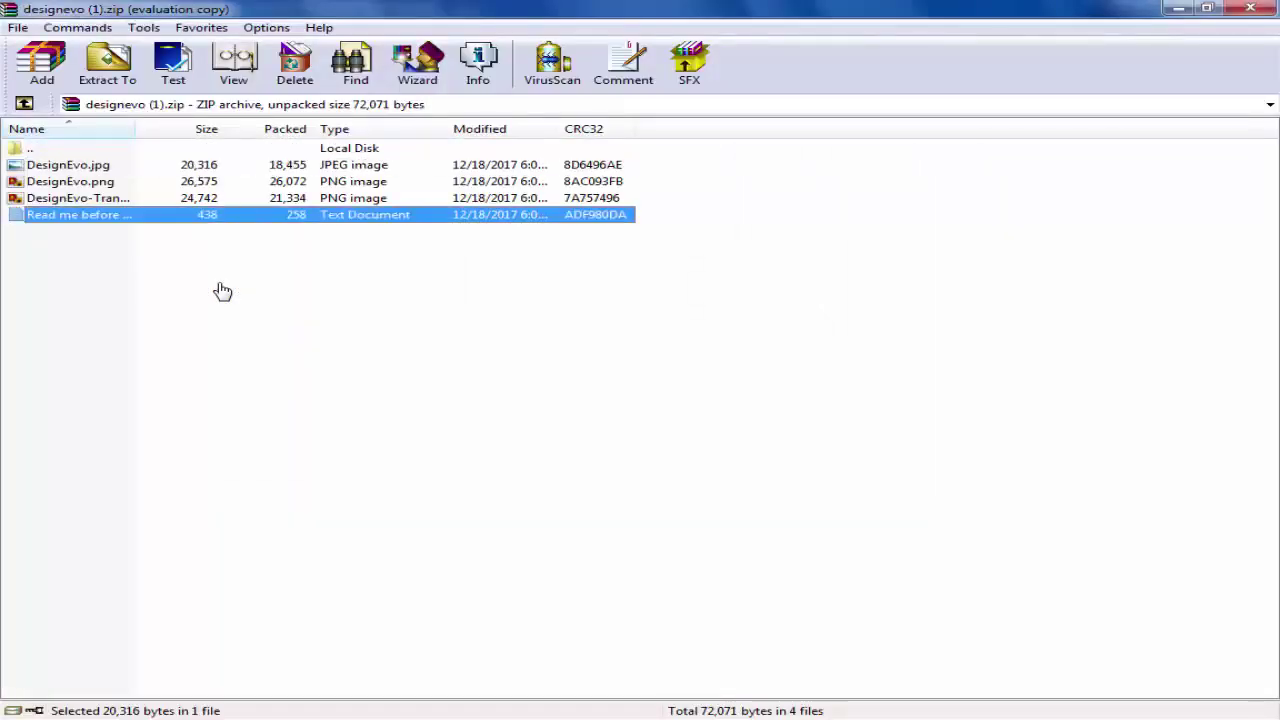
{"action": "key", "text": "Up"}
{"action": "key", "text": "Up"}
{"action": "key", "text": "Up"}
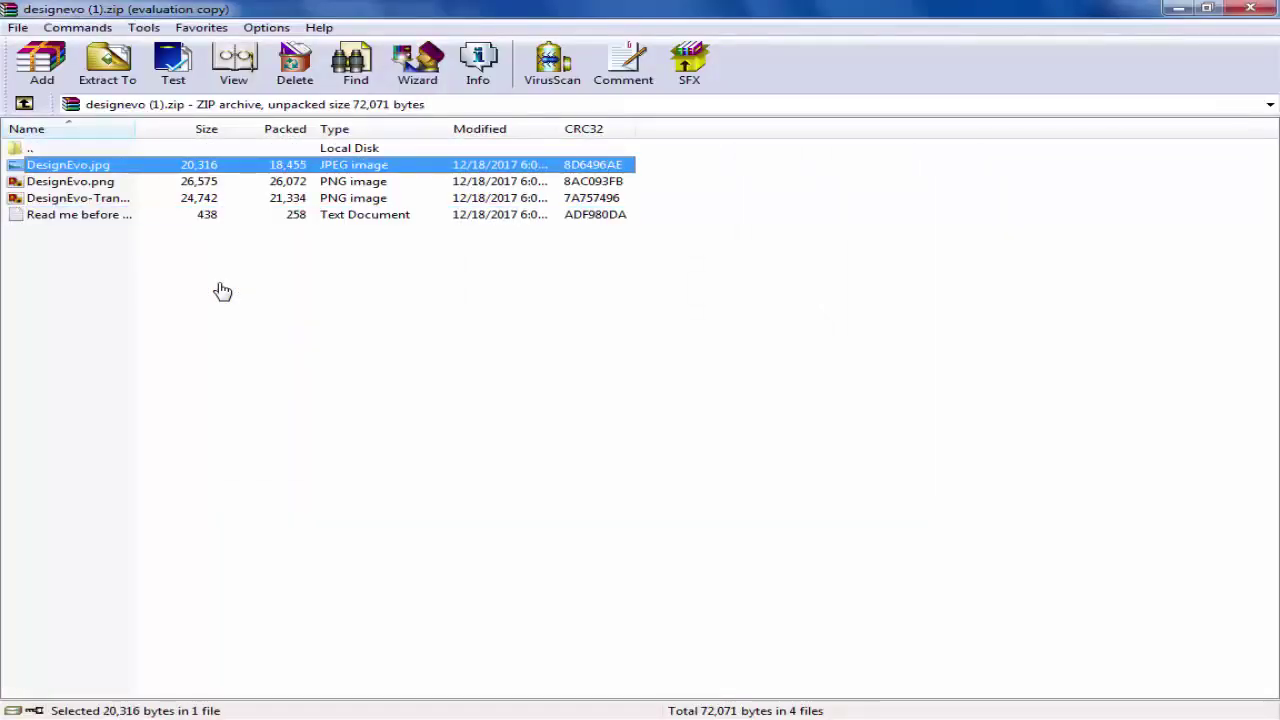
{"action": "key", "text": "Down"}
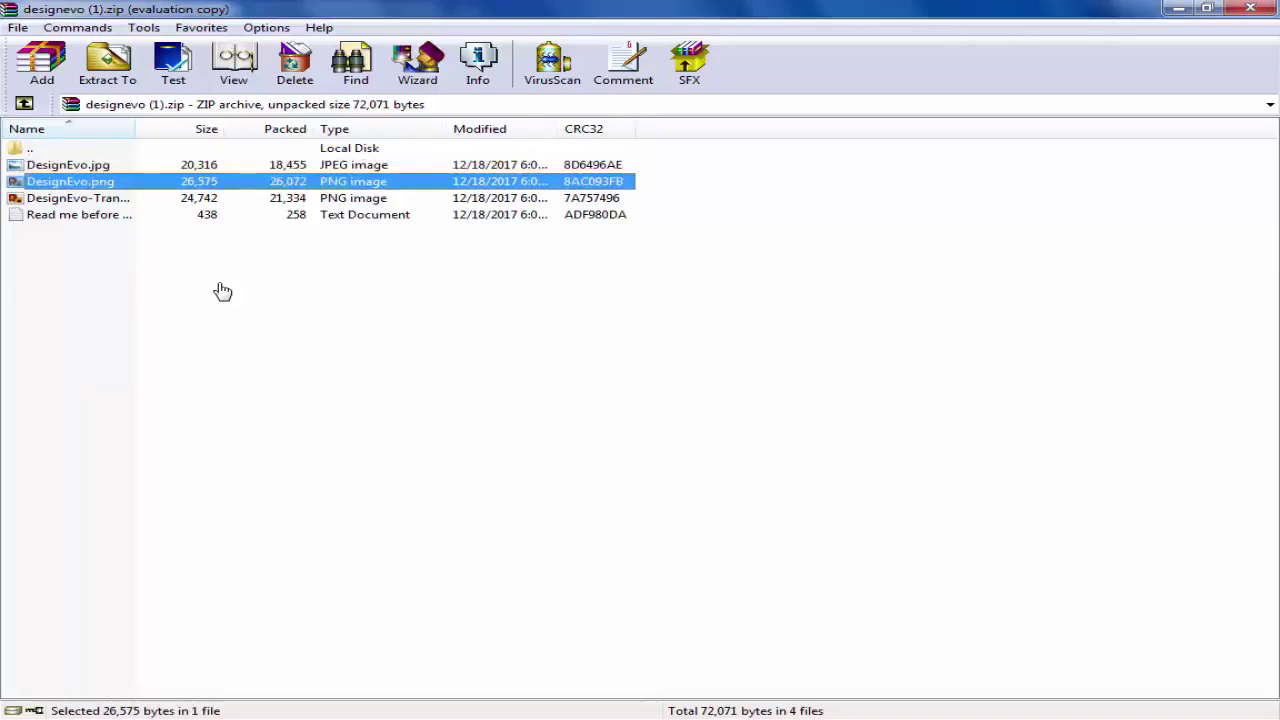
{"action": "key", "text": "Down"}
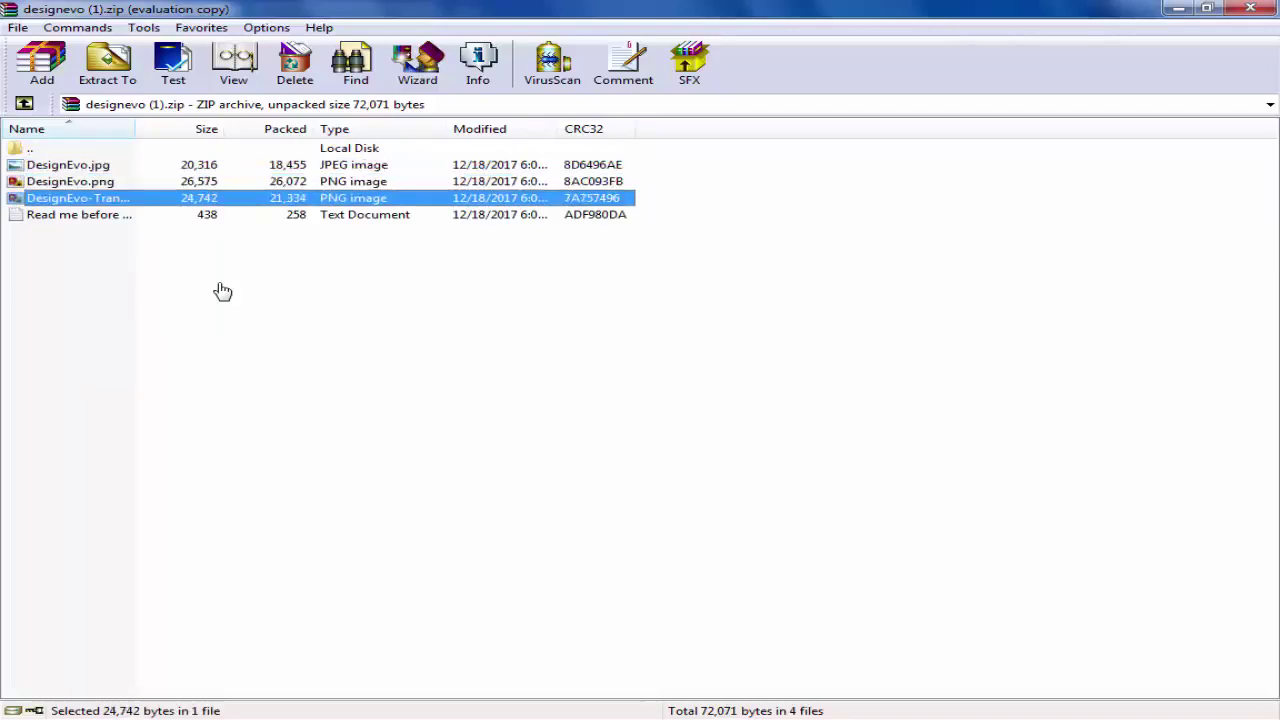
{"action": "key", "text": "Up"}
{"action": "key", "text": "Up"}
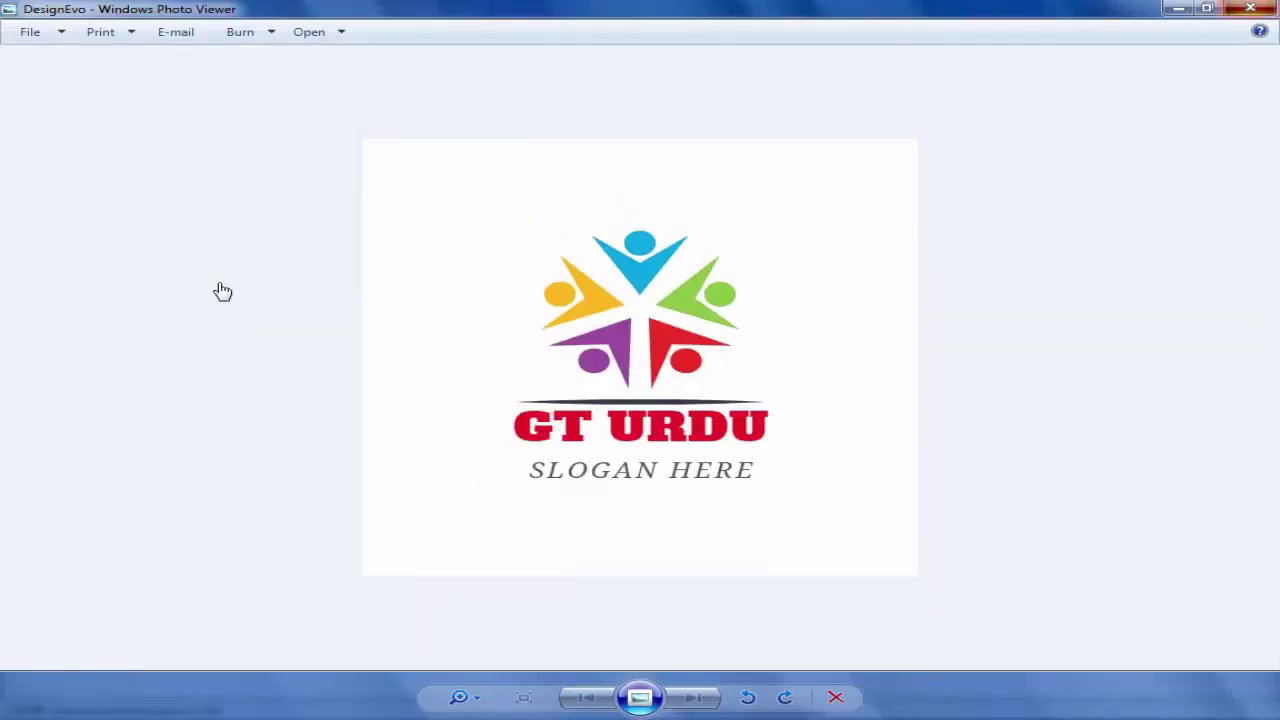
{"action": "key", "text": "alt+F4"}
{"action": "key", "text": "Down"}
{"action": "key", "text": "Return"}
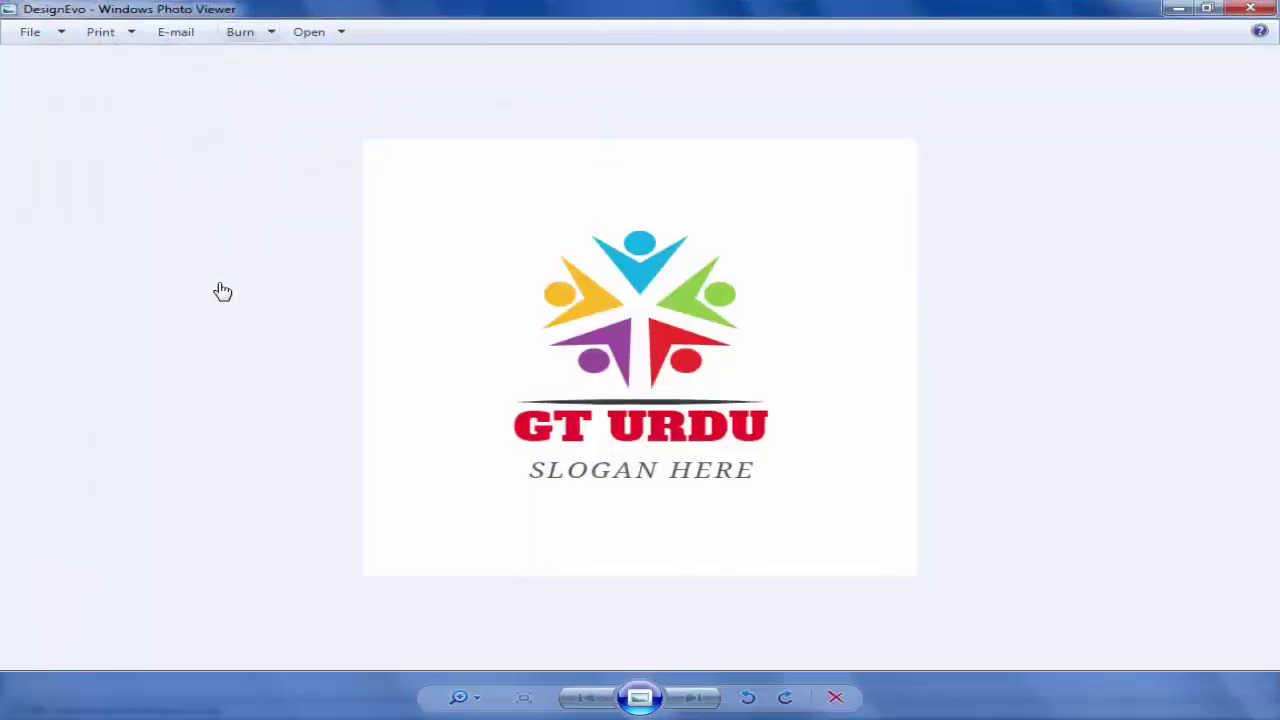
{"action": "key", "text": "alt+F4"}
- Preview DesignEvo-Transparent.png from the archive, then close the preview and WinRAR
{"action": "key", "text": "Down"}
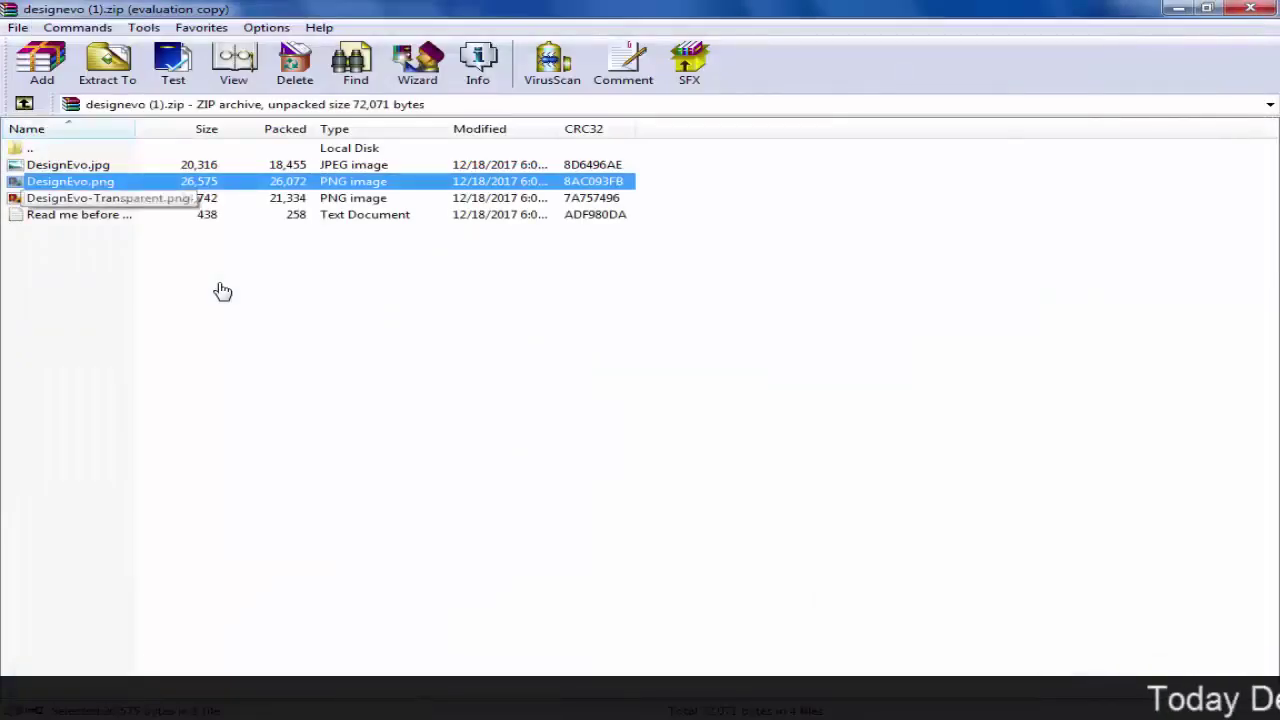
{"action": "key", "text": "Return"}
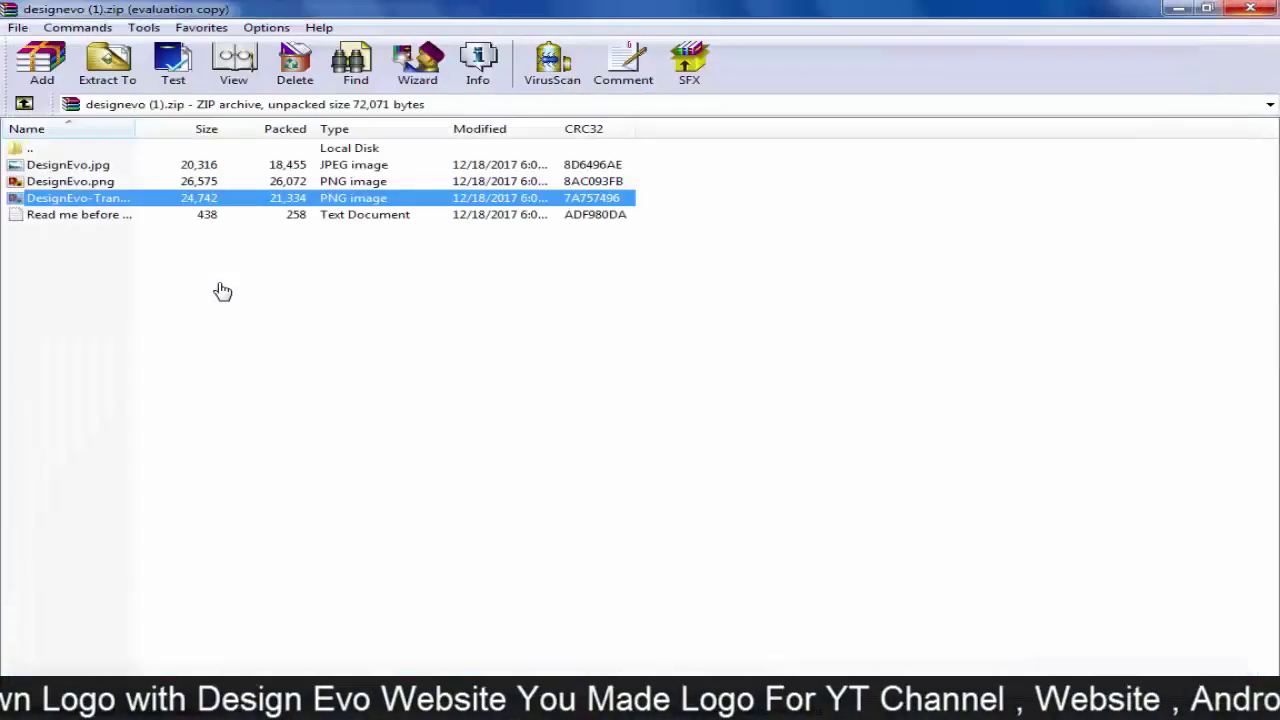
{"action": "key", "text": "alt+F4"}
{"action": "left_click", "coordinate": [222, 291]}
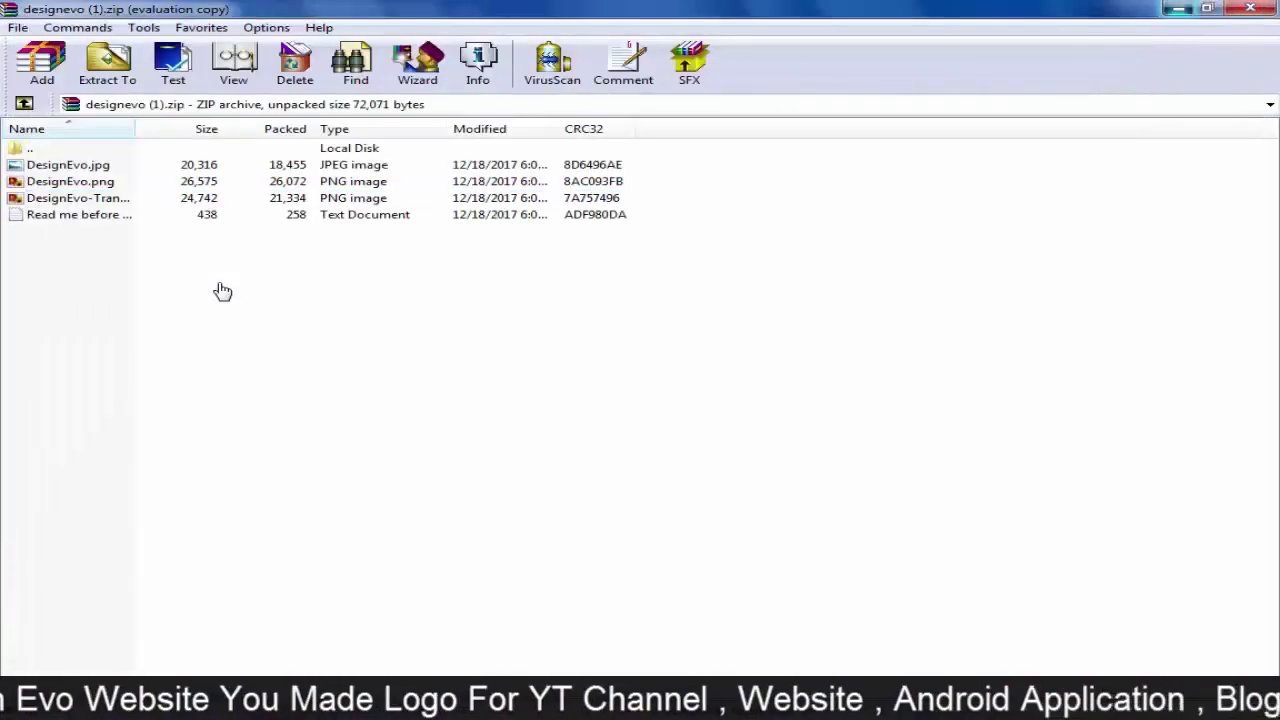
{"action": "key", "text": "alt+F4"}
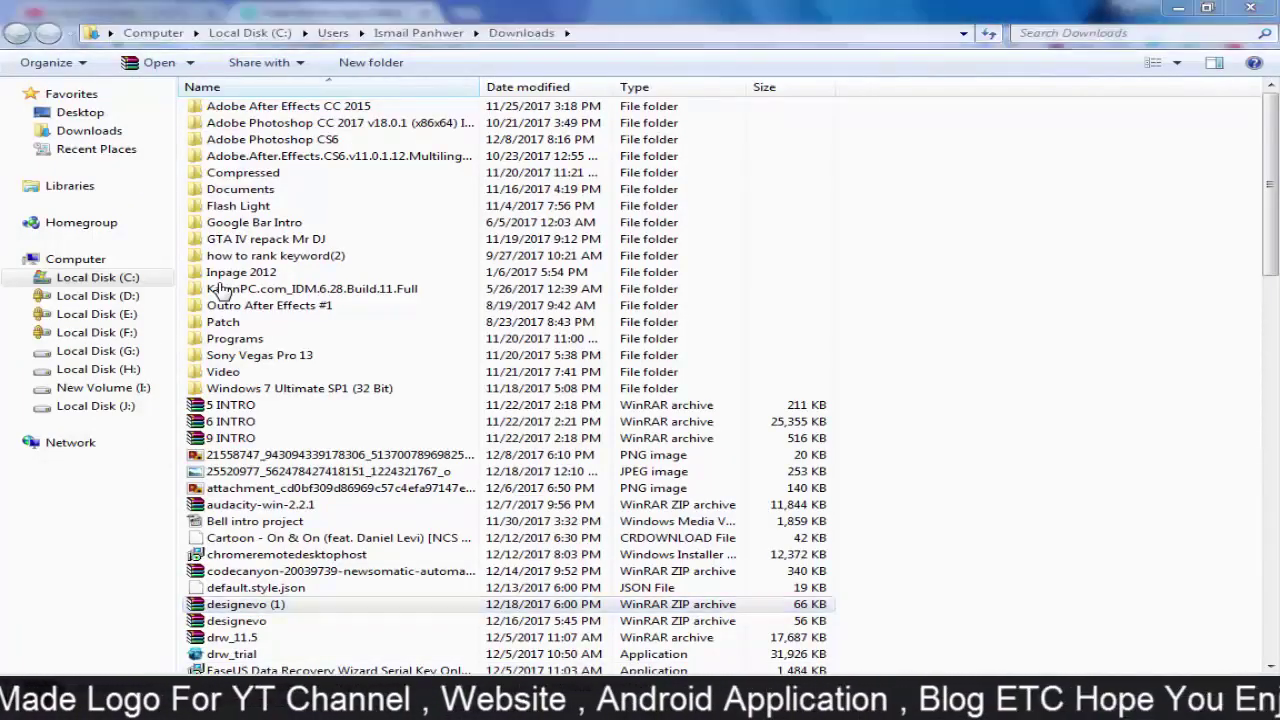
- Close the Downloads folder window to return to the DesignEvo editor in Chrome
{"action": "key", "text": "alt+F4"}
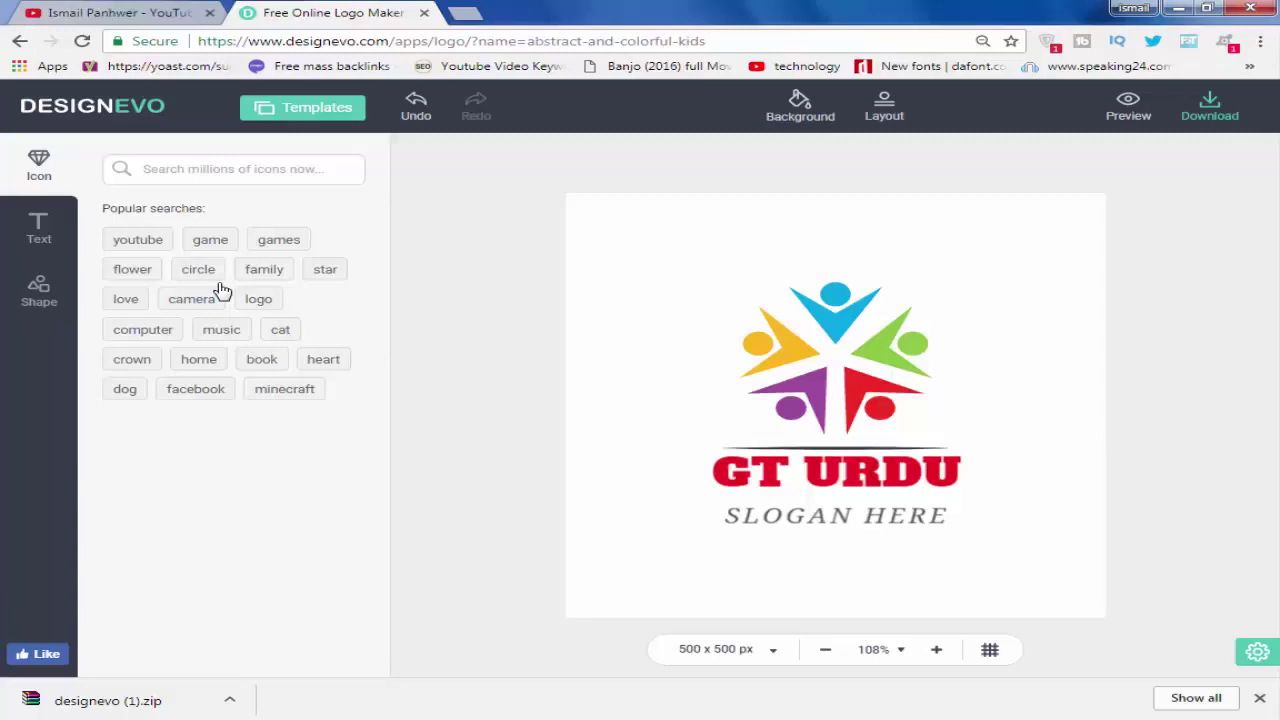
- Switch Chrome to the YouTube channel tab with Ctrl+Shift+Tab
{"action": "key", "text": "ctrl+shift+Tab"}
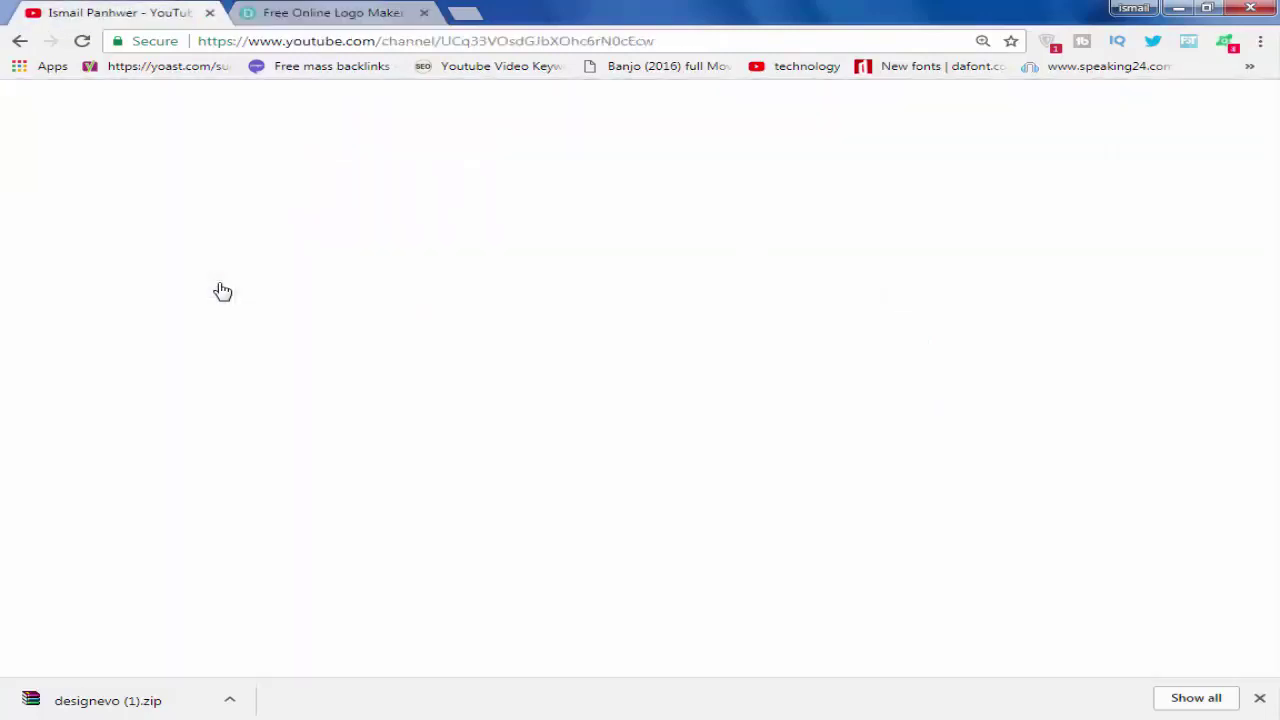